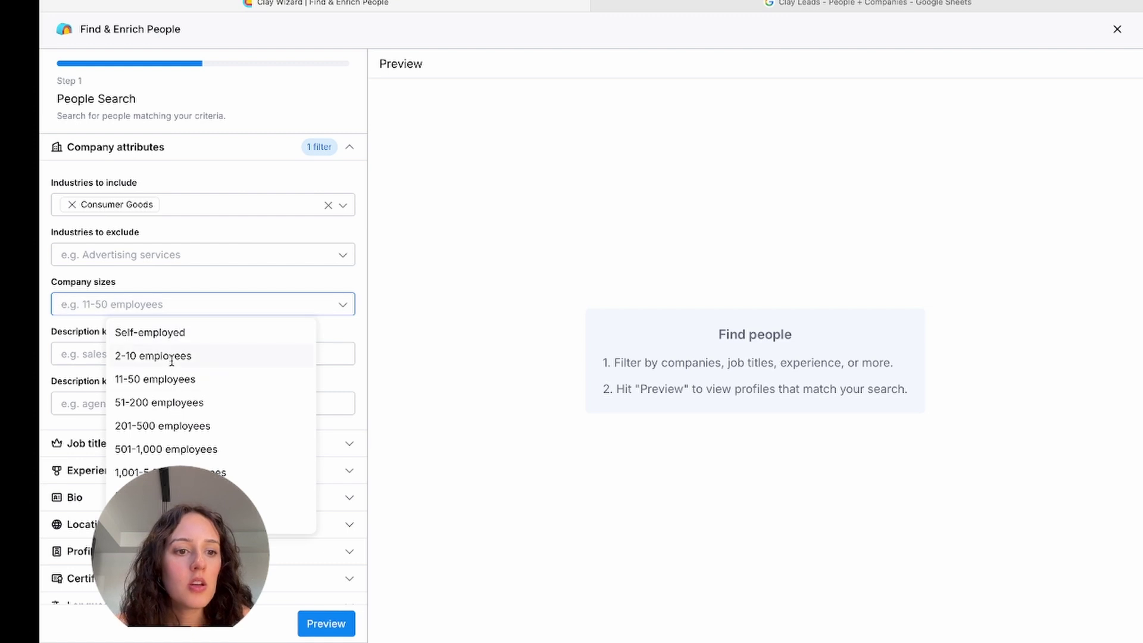
Restrict the people search to companies with 11-50 employees.
left_click(171, 379)
left_click(204, 283)
scroll(210, 344, "down", 5)
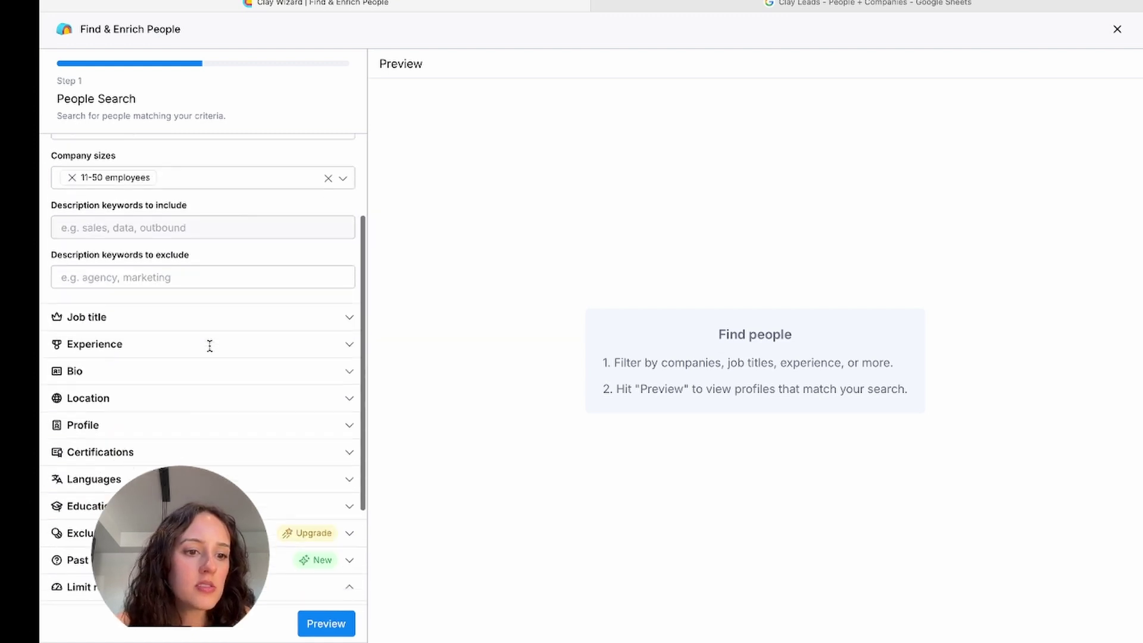
Add Vice President of Marketing to the job titles to include in the people search.
left_click(191, 303)
left_click(178, 352)
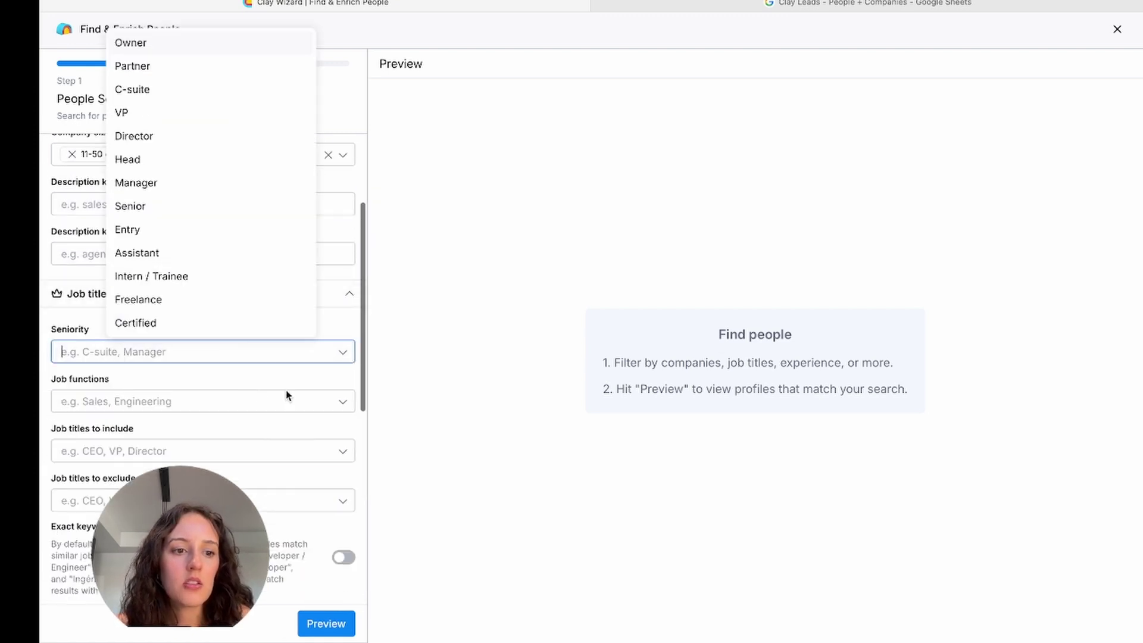
left_click(226, 379)
scroll(220, 379, "down", 2)
left_click(208, 379)
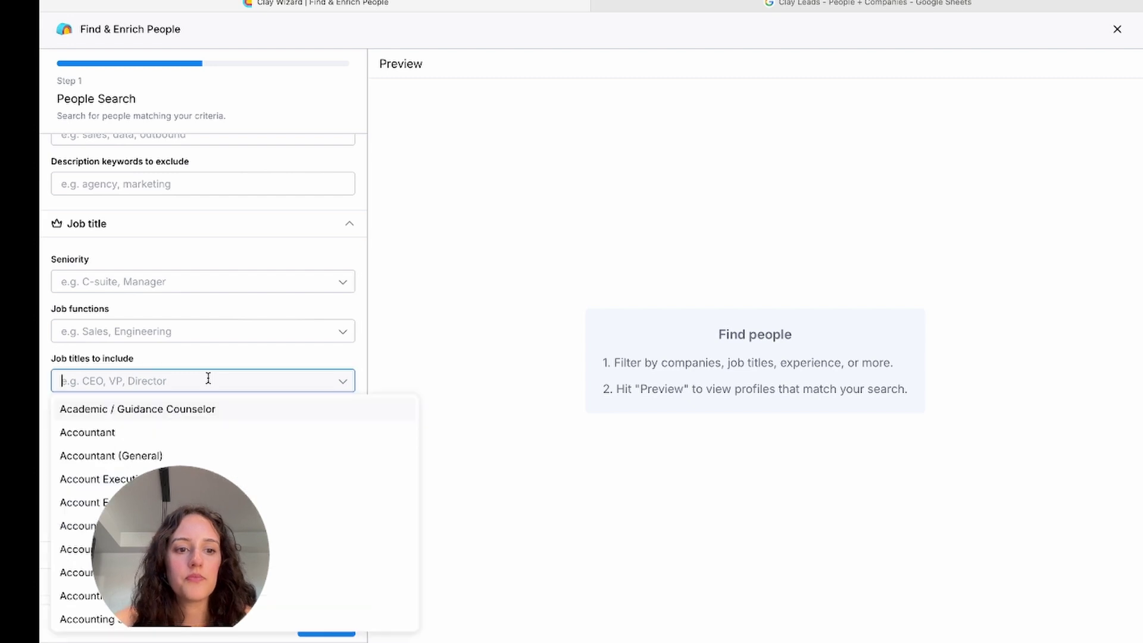
type("vp")
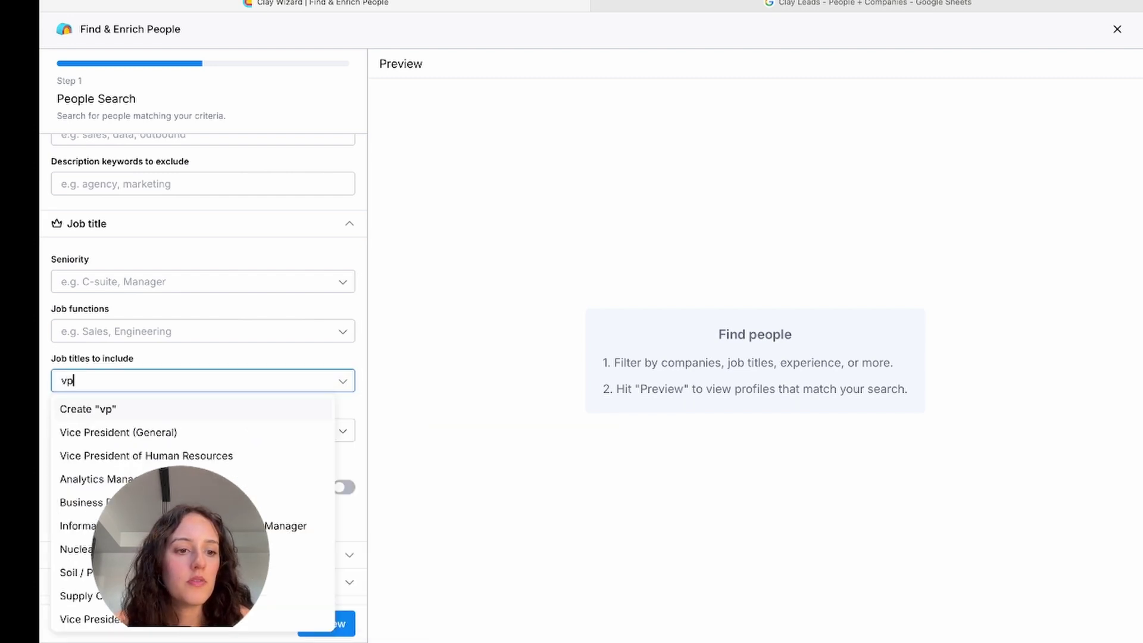
type("ice pre")
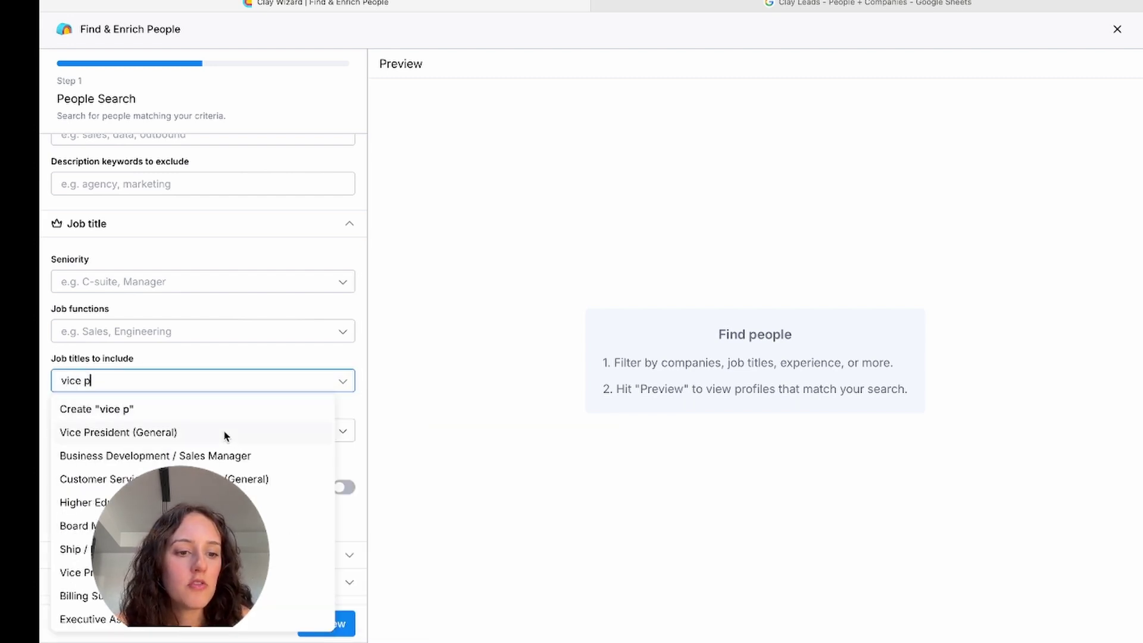
type("sident of marketin")
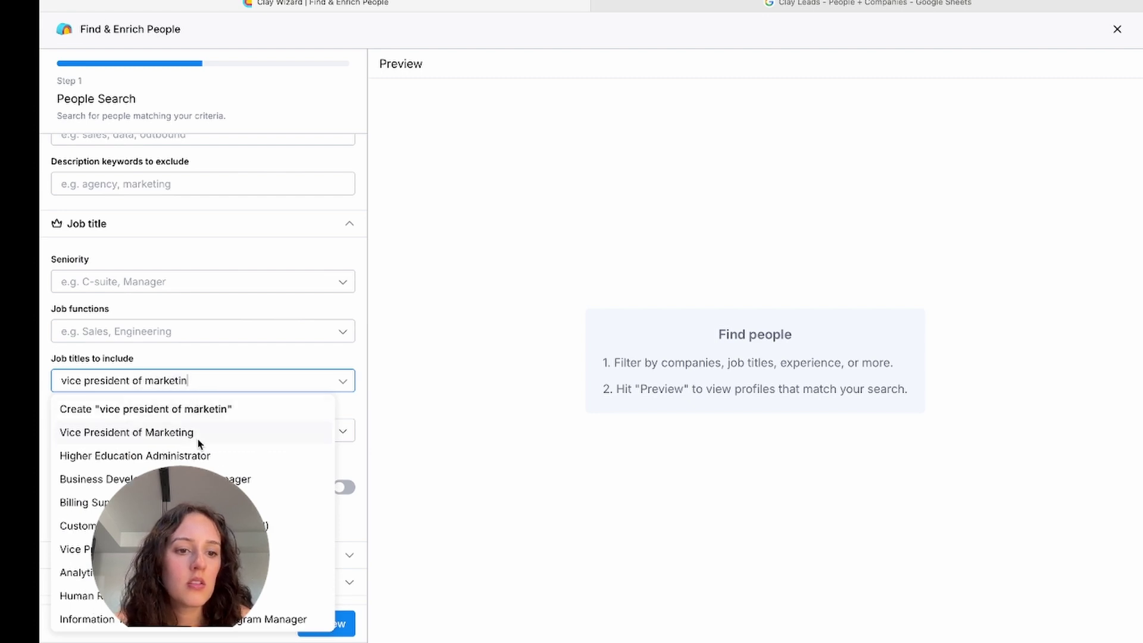
left_click(215, 432)
Add Chief Marketing Officer and Chief Revenue Officer to the job titles to include.
type("chief marketin")
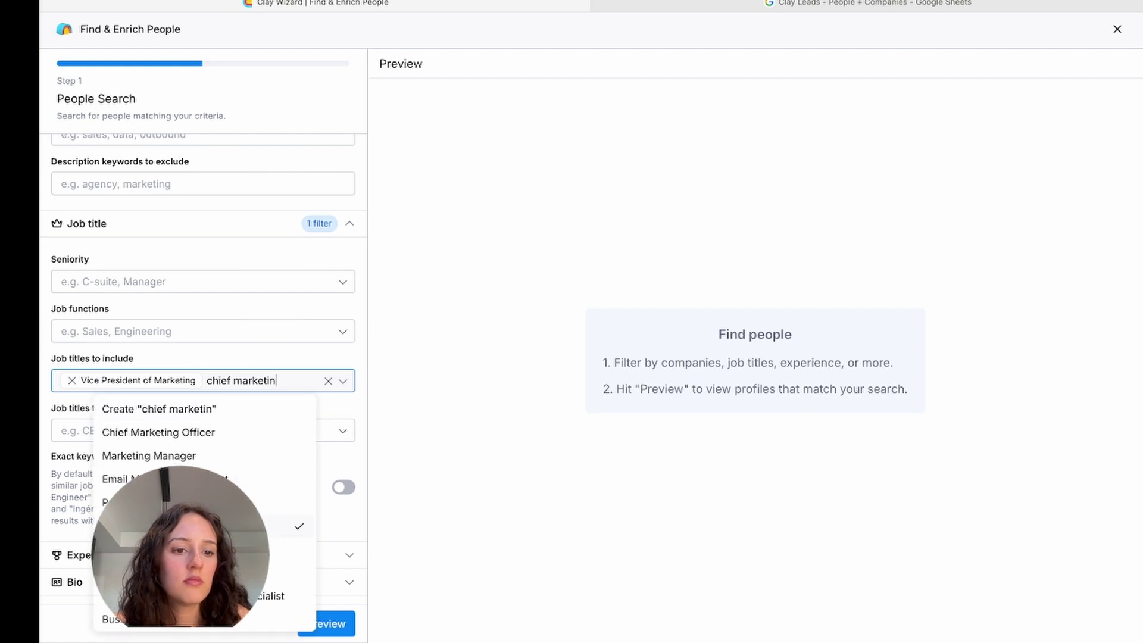
left_click(227, 432)
type("chief revenue")
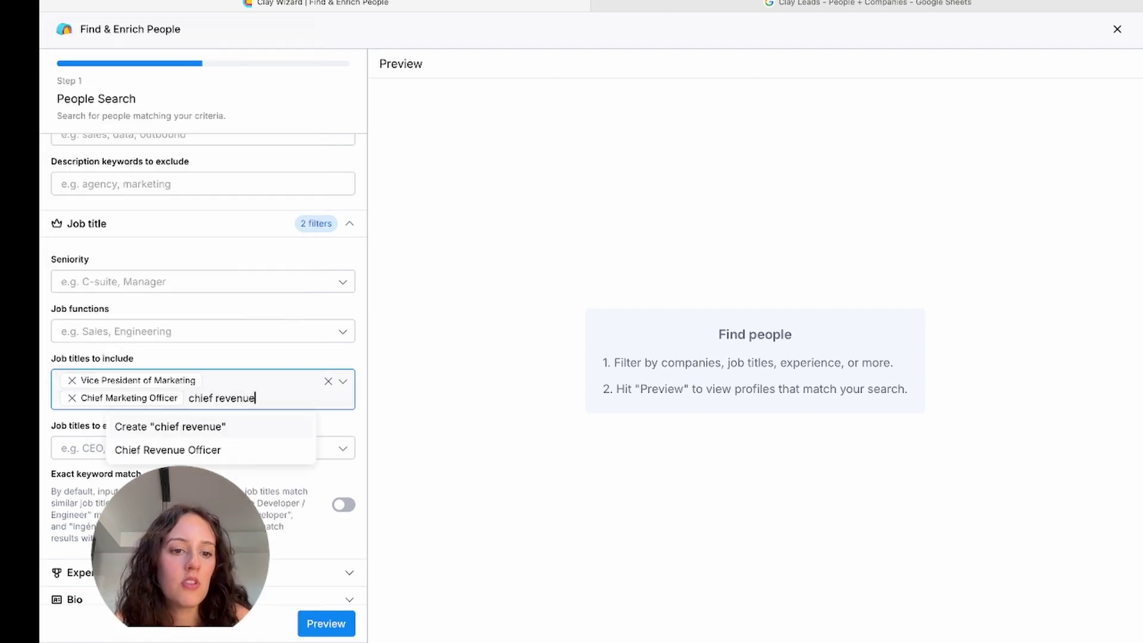
left_click(235, 448)
left_click(340, 444)
Set the location filter to include the countries United States and Canada.
scroll(275, 500, "down", 3)
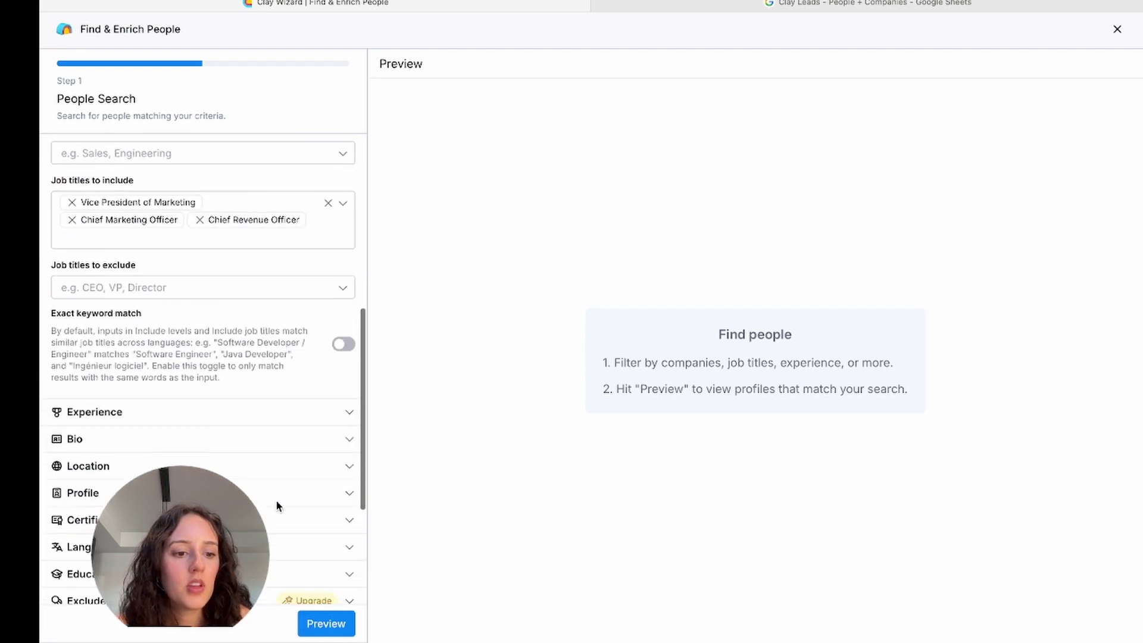
scroll(268, 470, "down", 3)
left_click(243, 325)
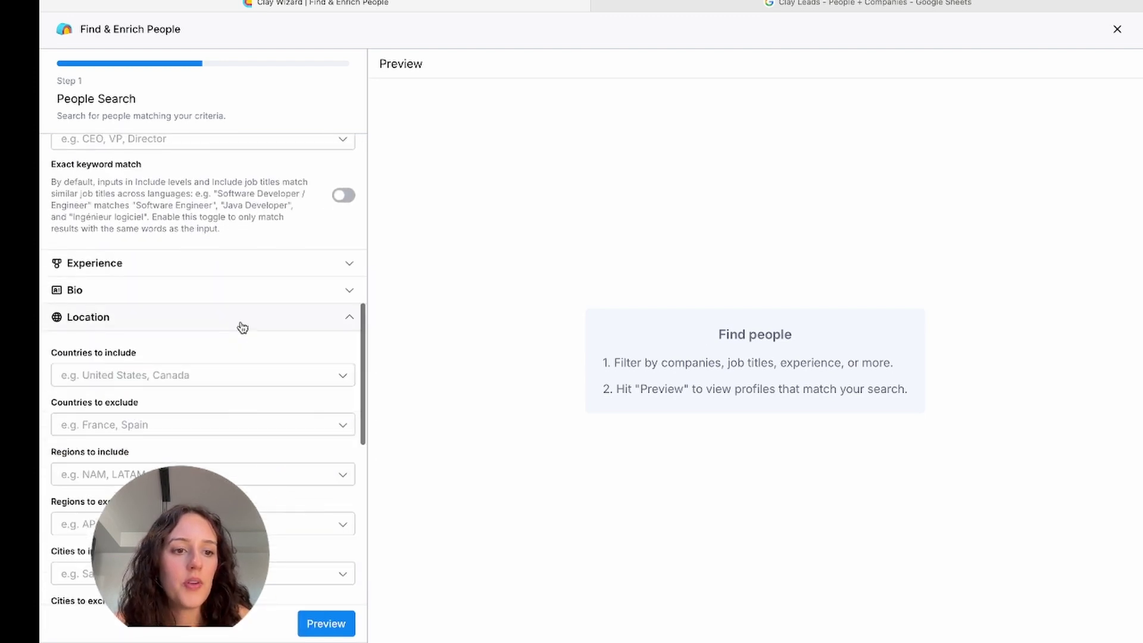
left_click(197, 372)
type("united")
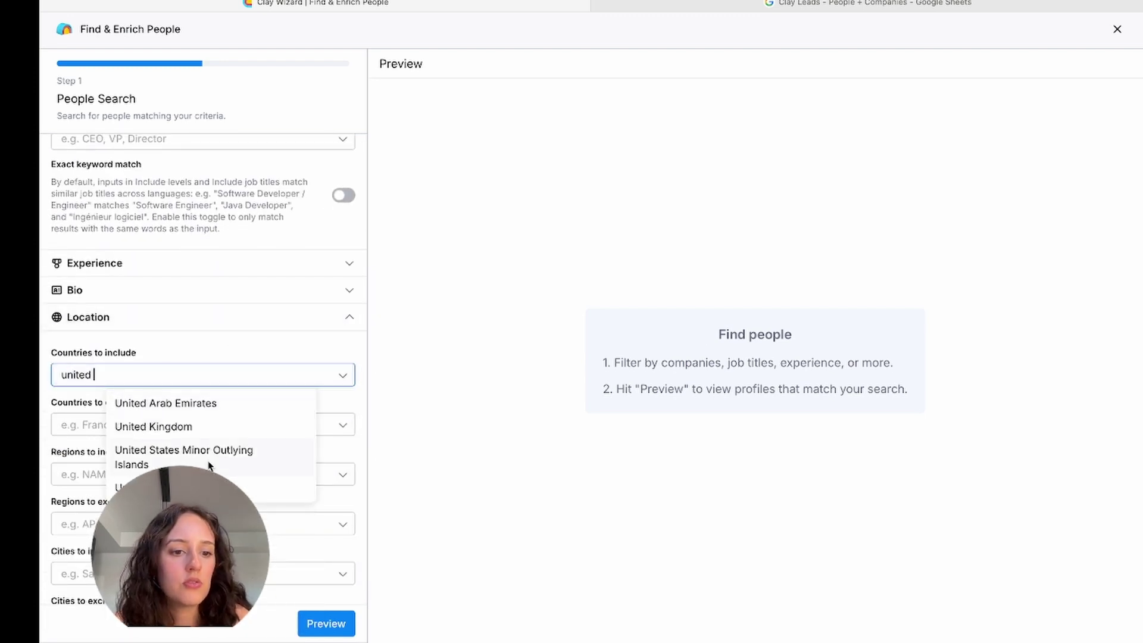
left_click(208, 487)
type("canada")
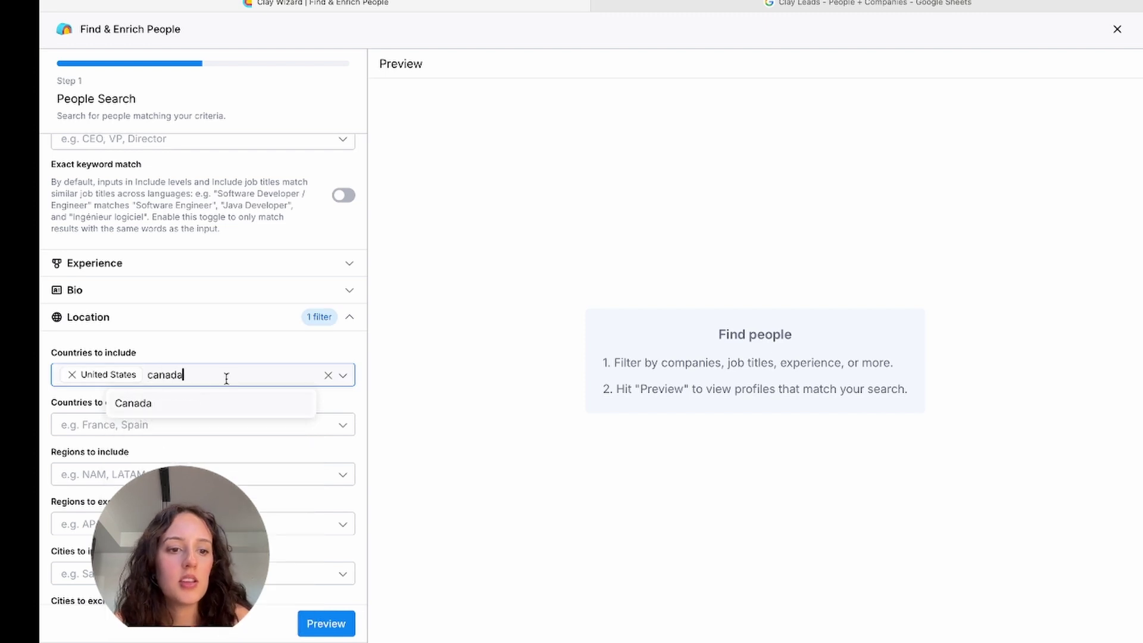
key("Return")
Set the minimum number of connections in the profile filter to 1,000.
scroll(210, 345, "down", 10)
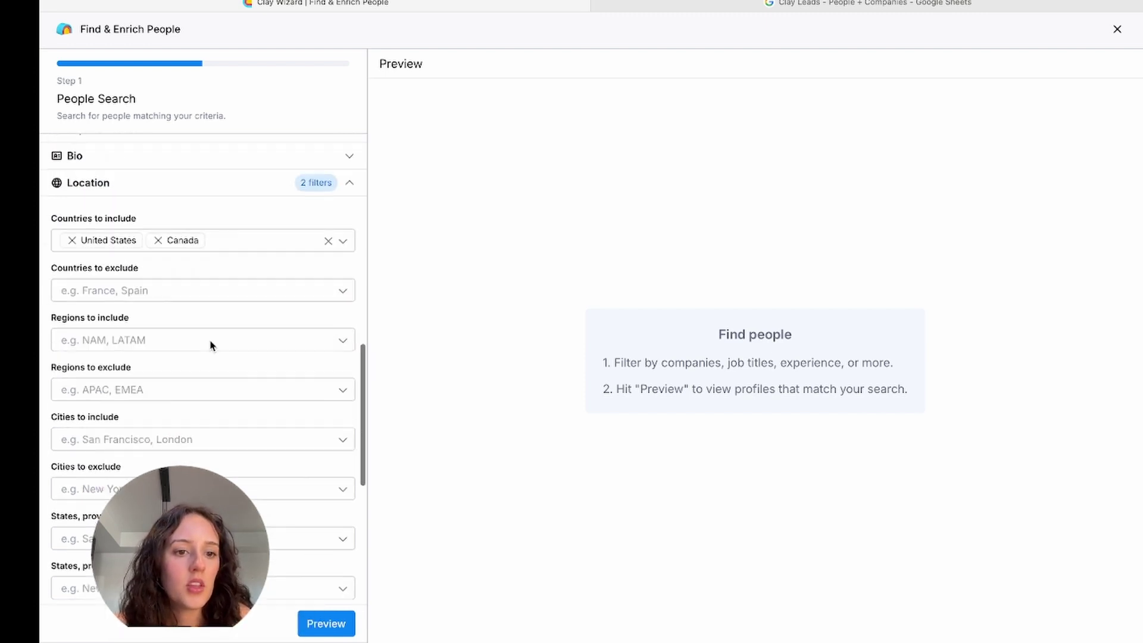
left_click(199, 384)
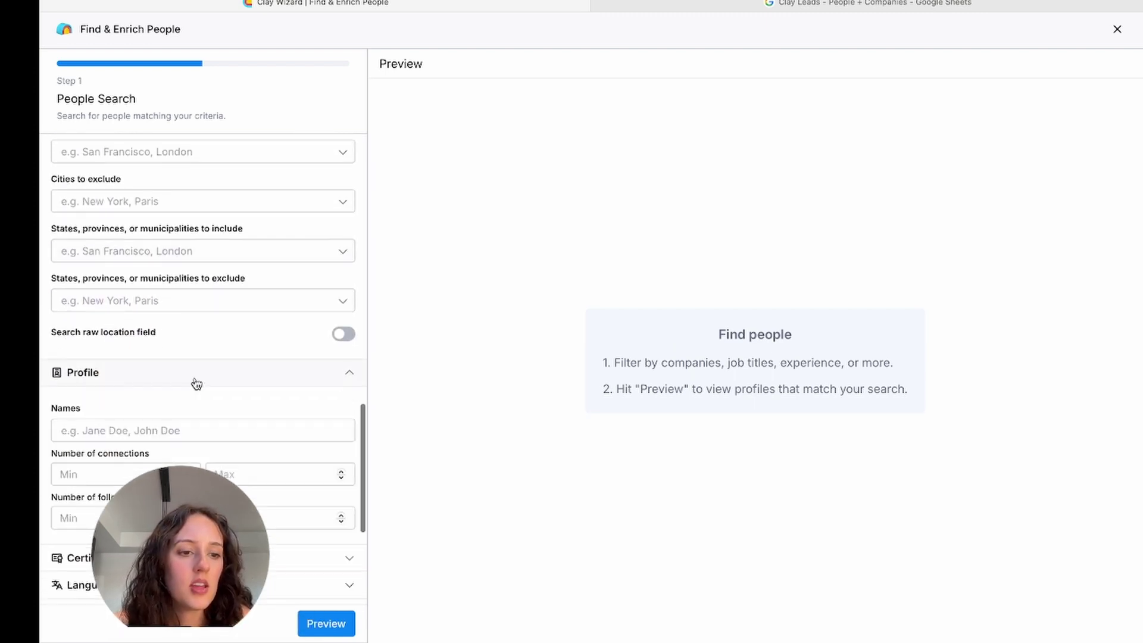
scroll(135, 438, "down", 2)
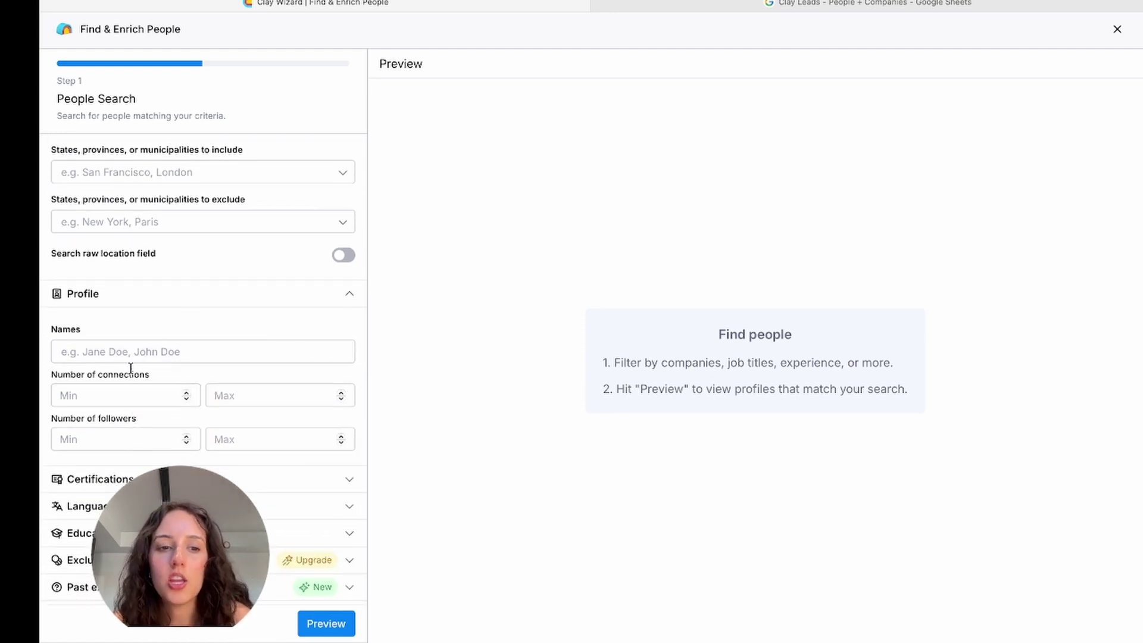
left_click(129, 392)
type("1,00")
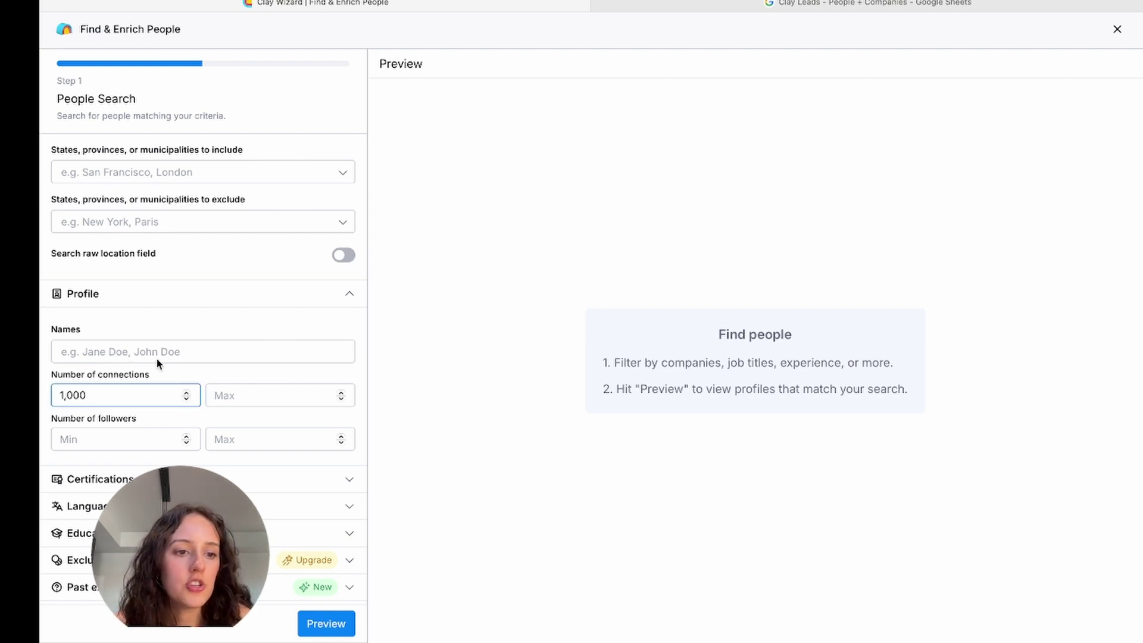
left_click(185, 326)
Limit the results to 50 in total and 1 per company, and preview the matching people.
scroll(162, 369, "down", 5)
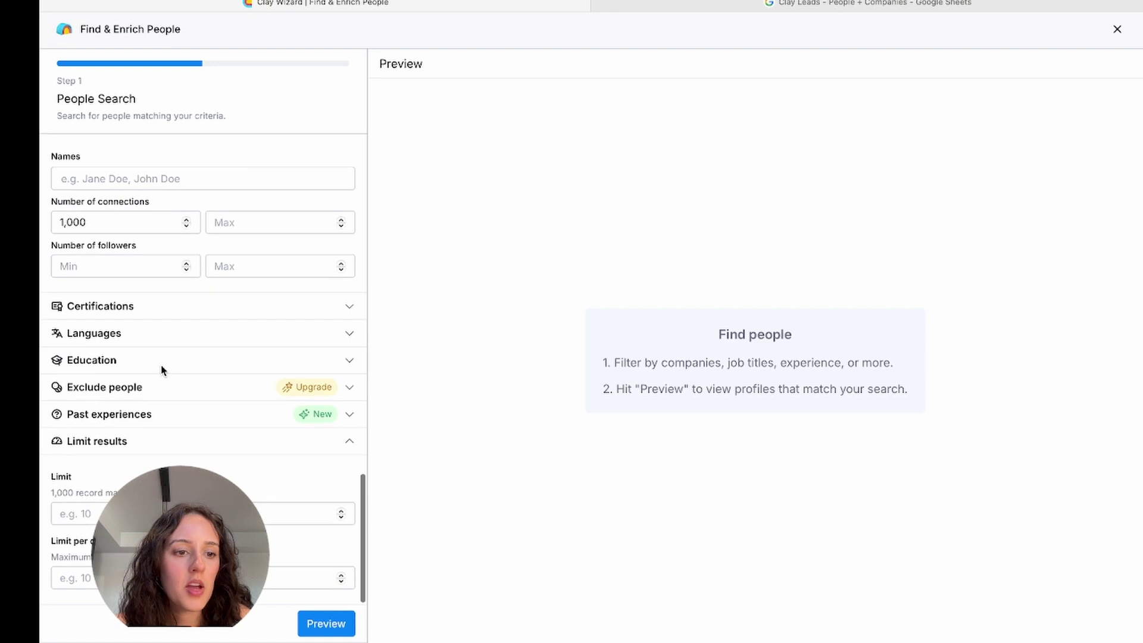
left_click(184, 514)
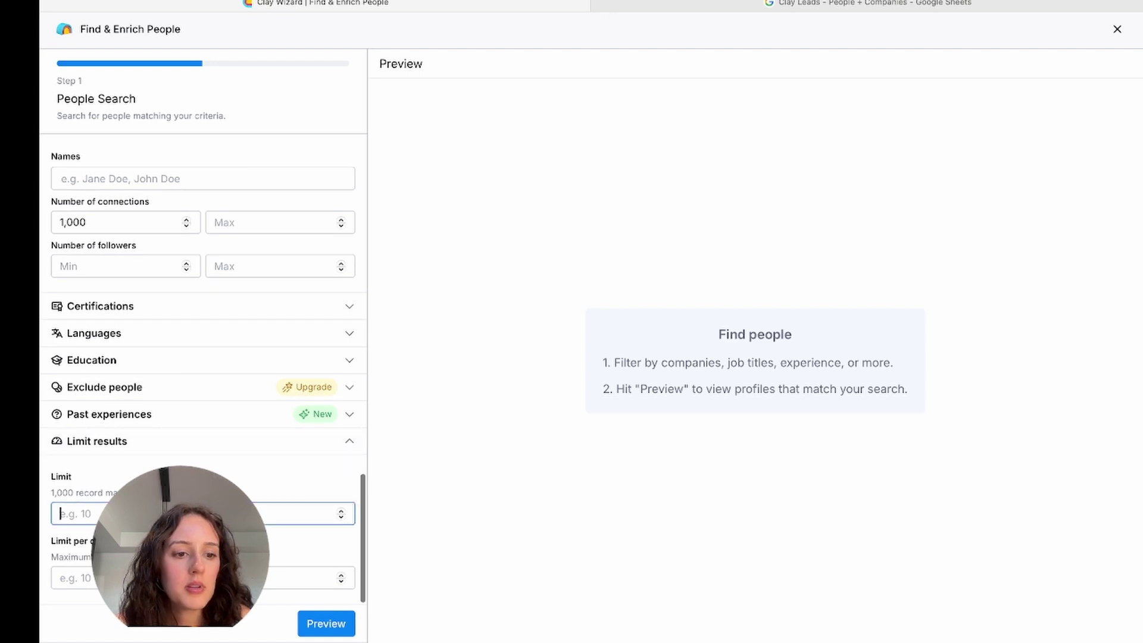
type("50")
key("Tab")
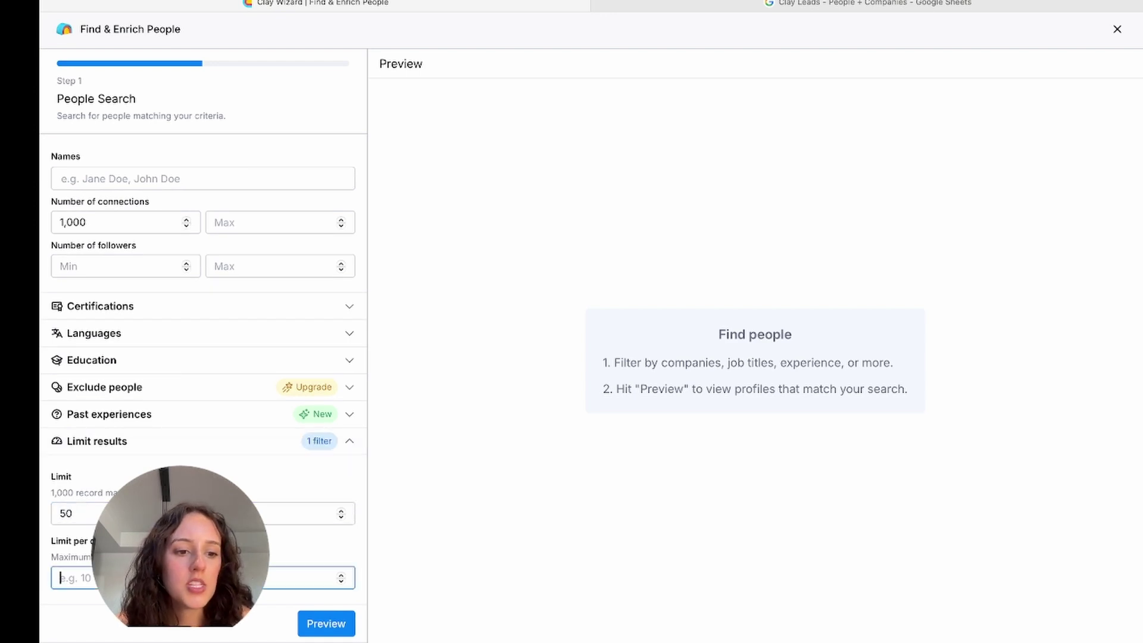
type("1")
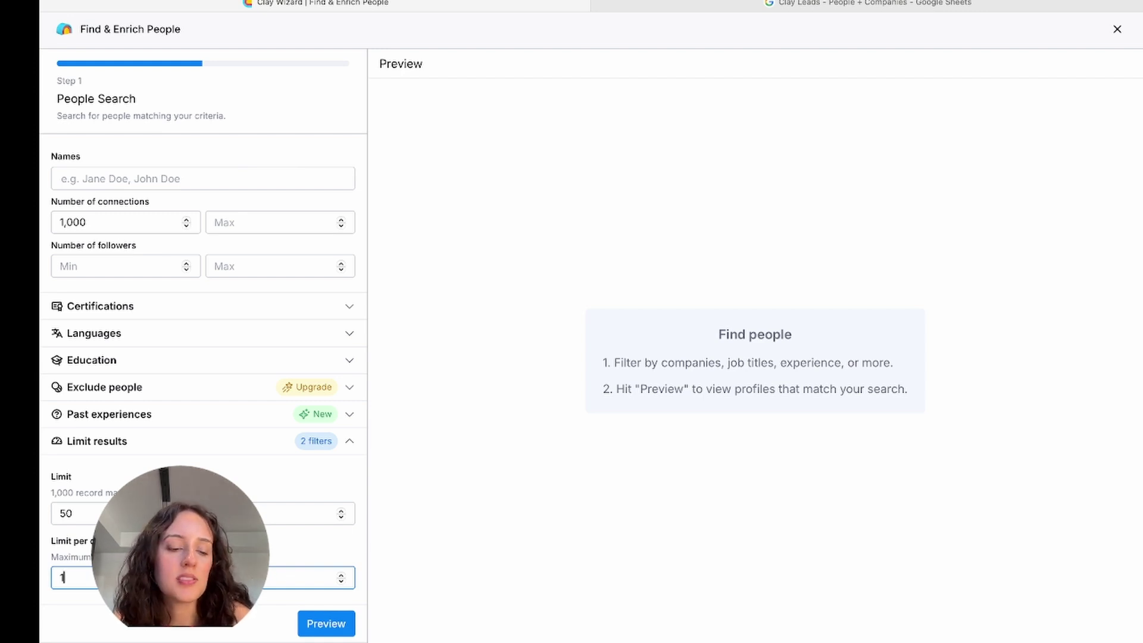
left_click(328, 624)
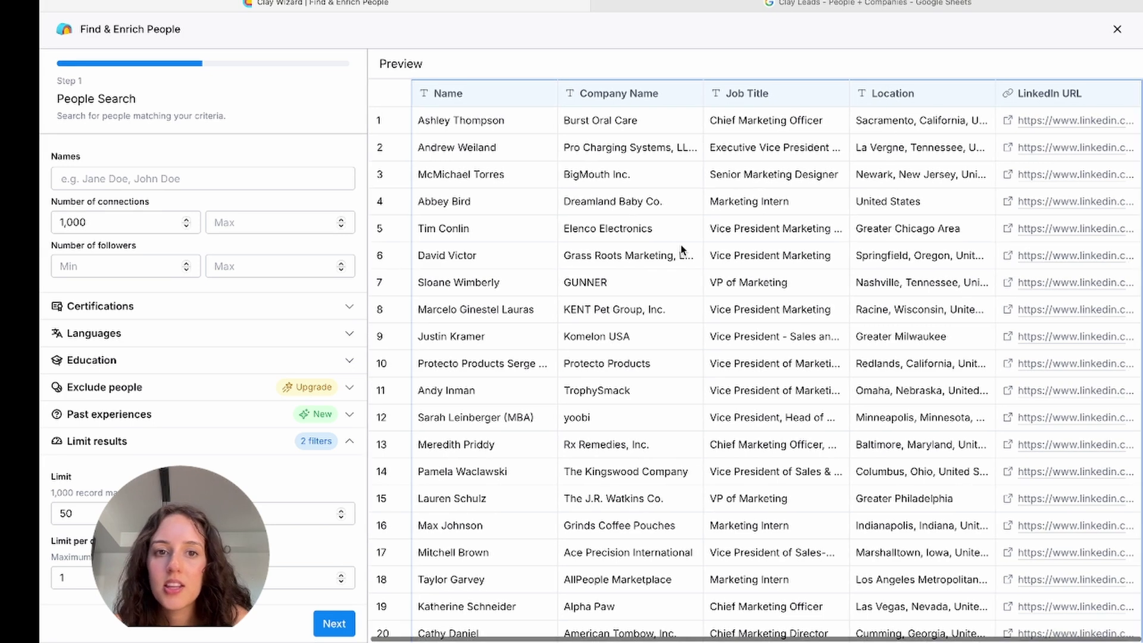
Continue to the enrichments, add the Work Email enrichment, and save the table while running 10 rows.
left_click(334, 623)
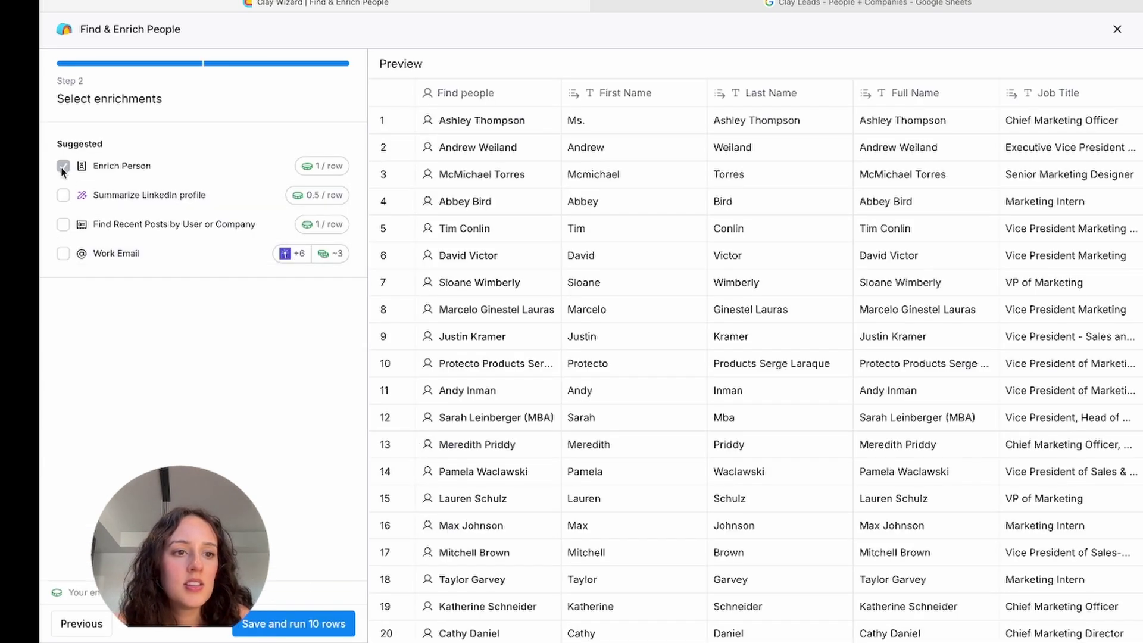
left_click(63, 254)
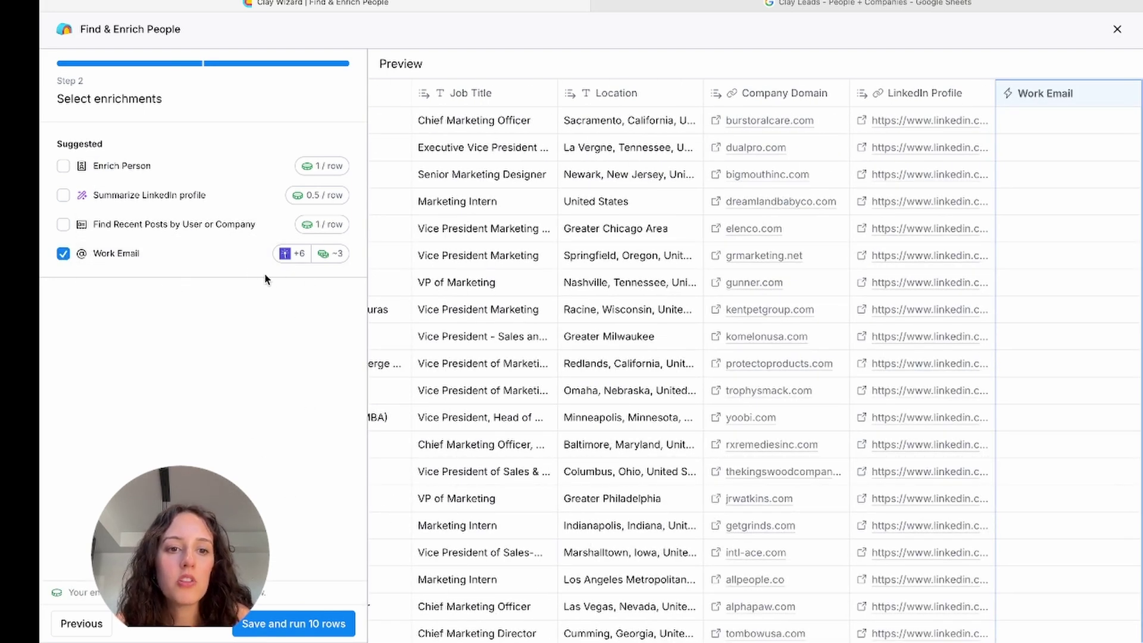
left_click(309, 630)
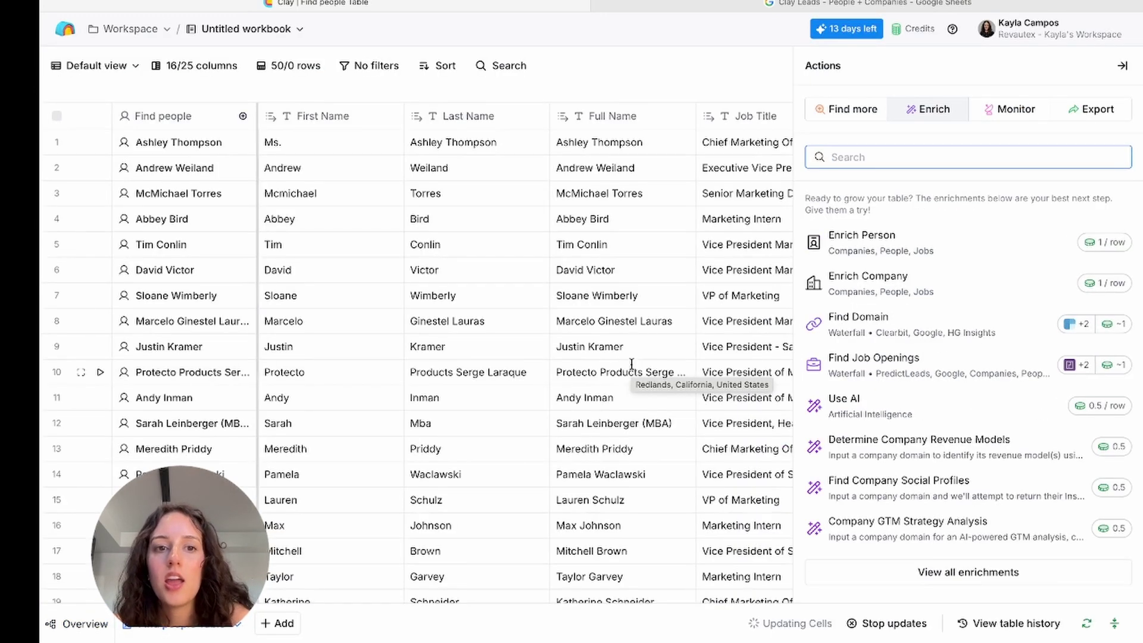
Collapse the Actions pane and examine the email waterfall columns and the final Work Email column across the rows.
scroll(619, 265, "right", 15)
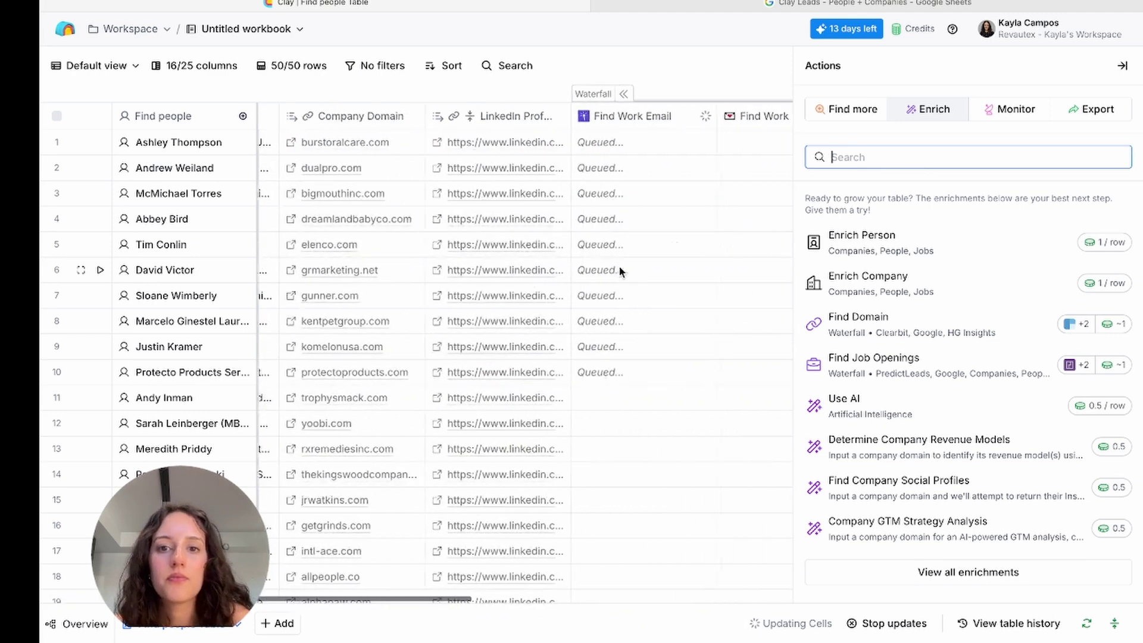
left_click(1122, 65)
scroll(684, 261, "left", 4)
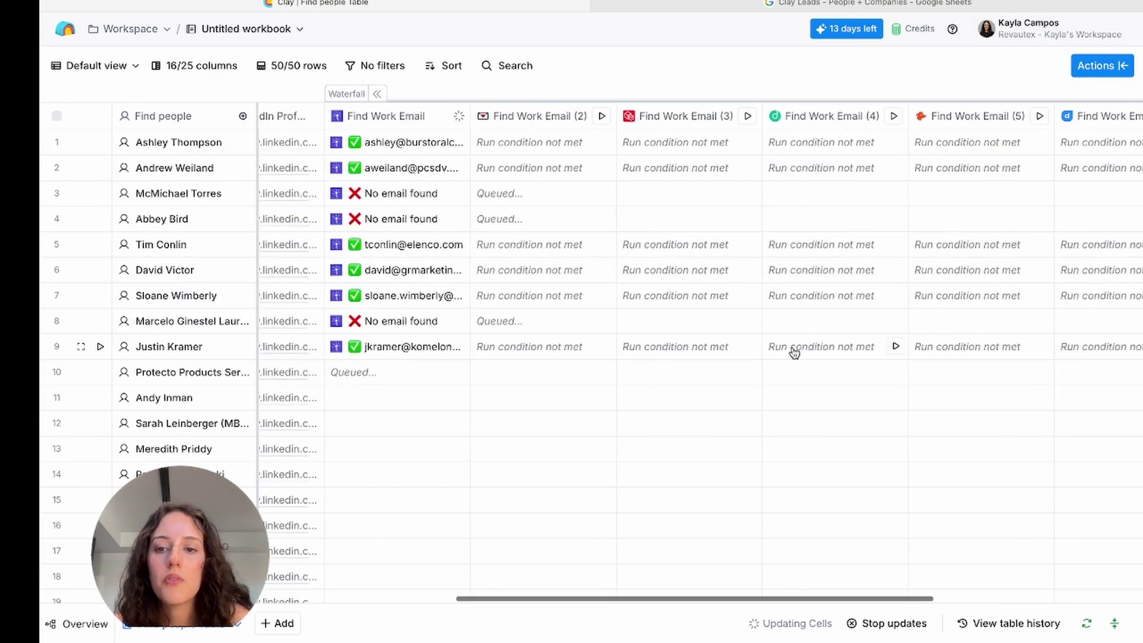
scroll(786, 346, "right", 7)
scroll(800, 345, "right", 3)
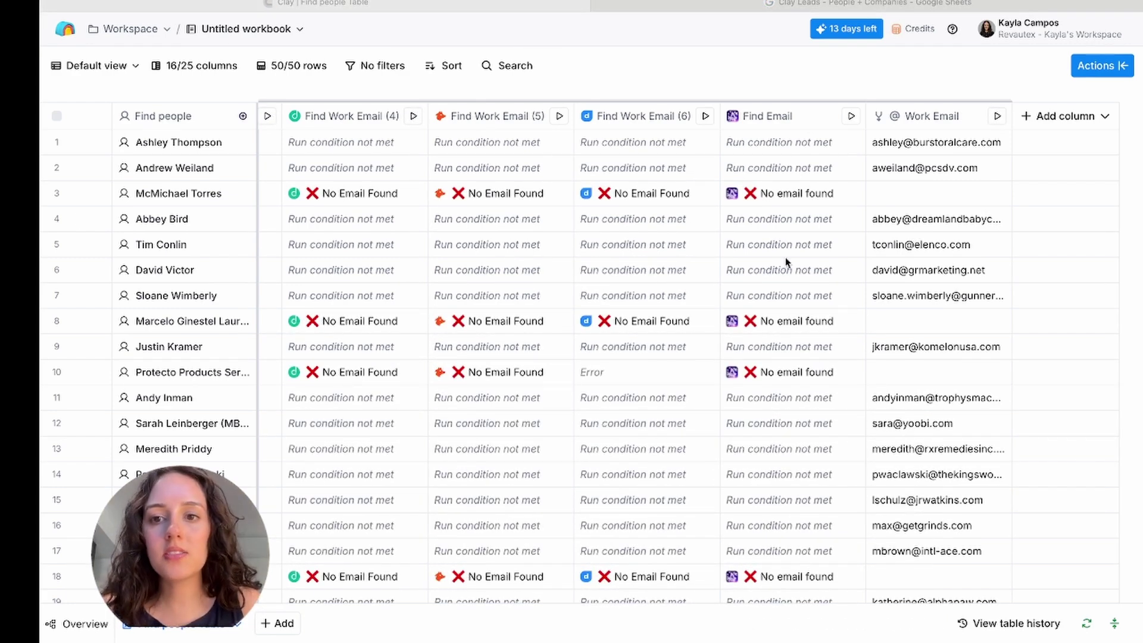
scroll(864, 337, "down", 10)
scroll(862, 337, "up", 10)
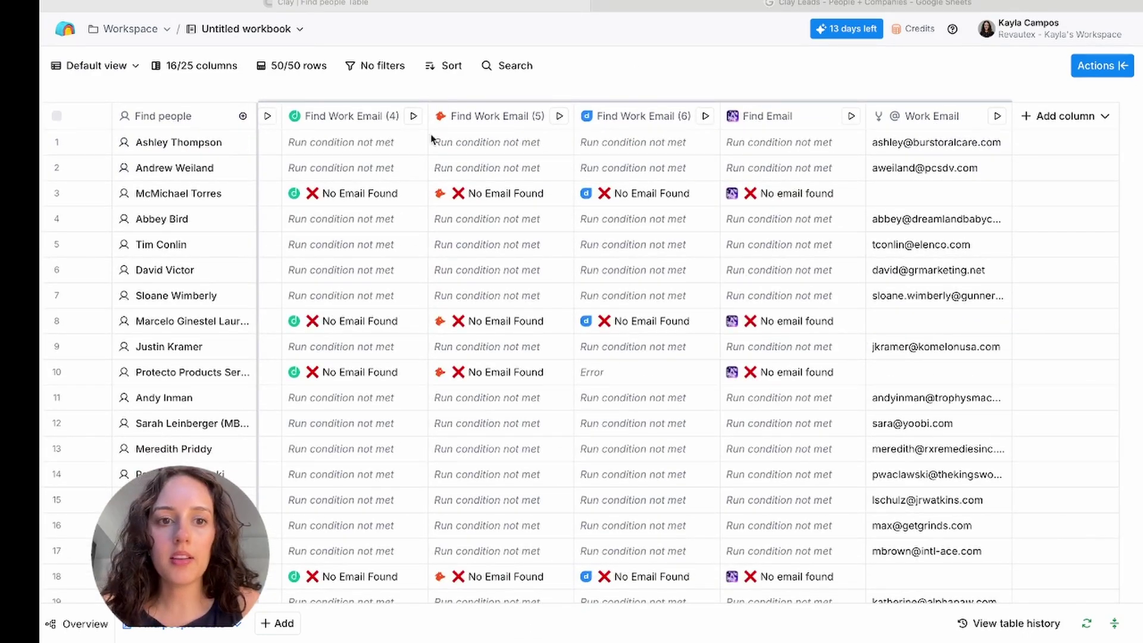
Hide the waterfall columns Find Work Email and Find Work Email (2) through (5) from the table.
scroll(429, 101, "left", 10)
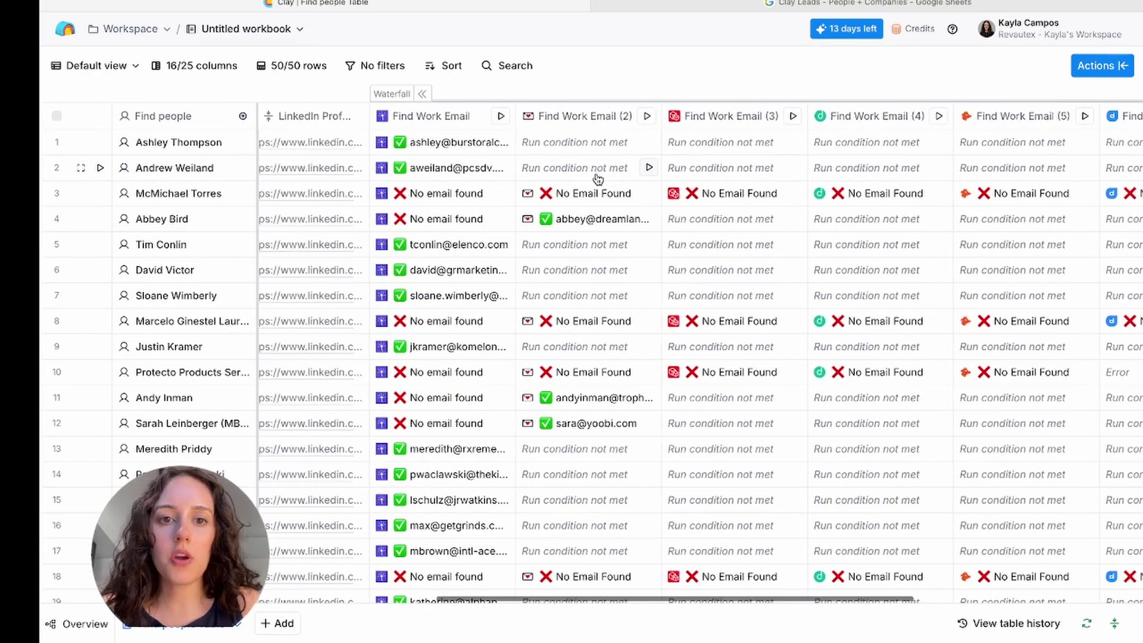
left_click(450, 112)
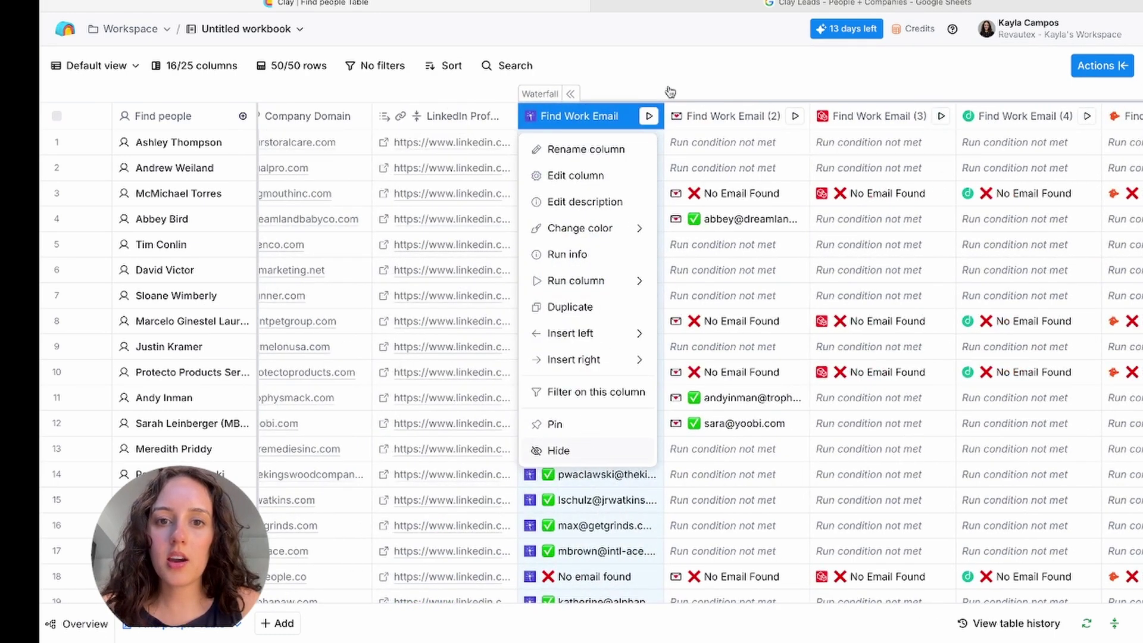
left_click(616, 114)
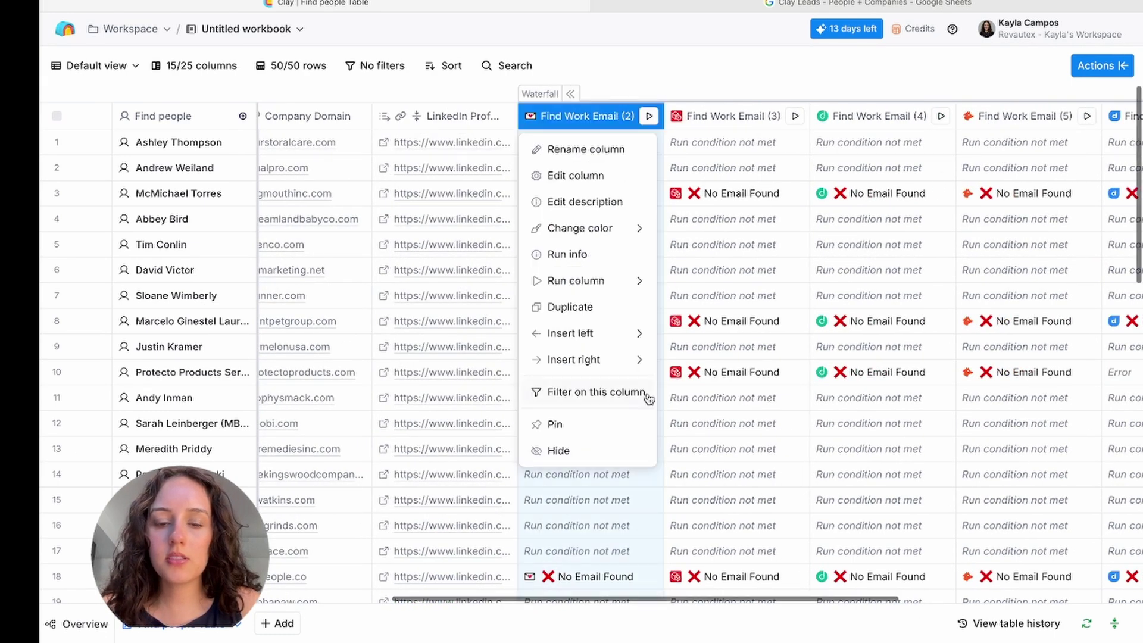
left_click(626, 450)
left_click(619, 115)
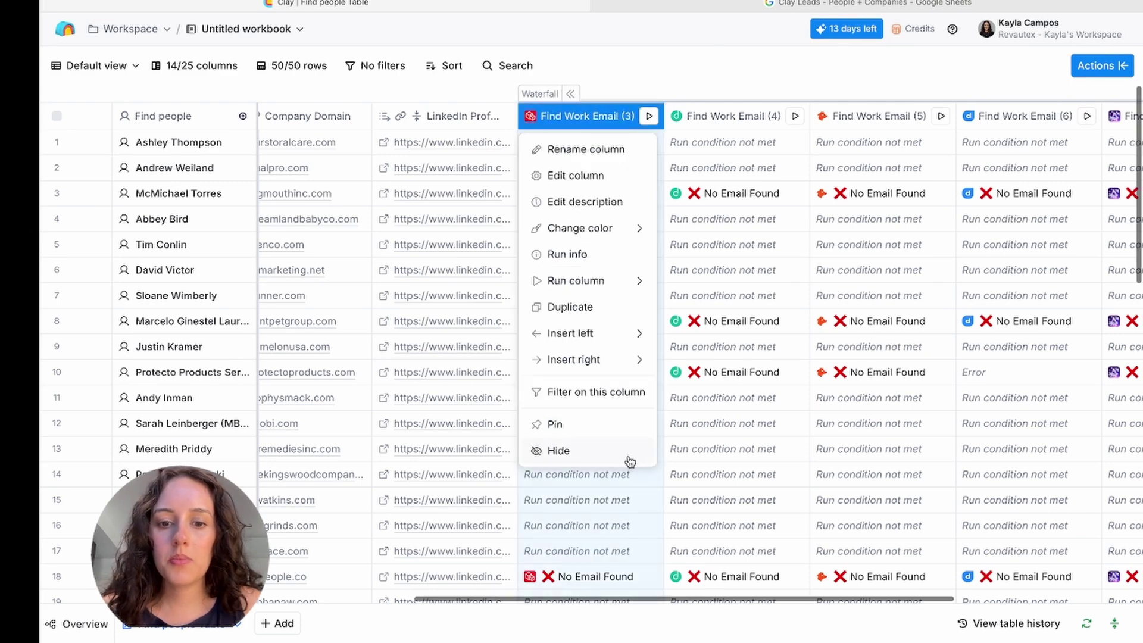
left_click(619, 454)
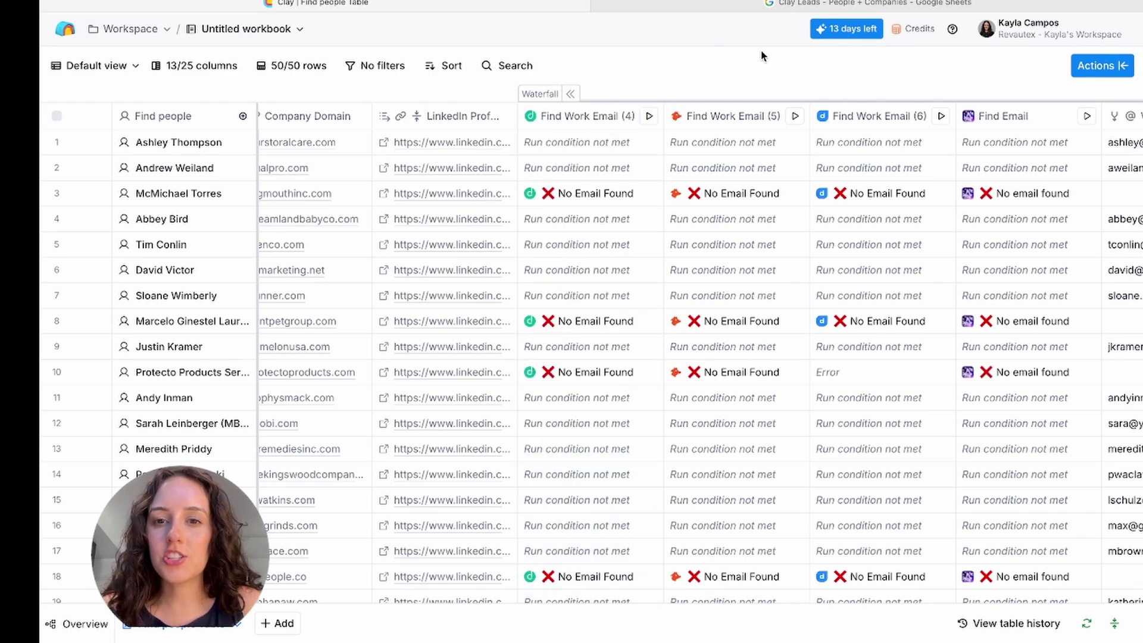
left_click(587, 119)
left_click(609, 454)
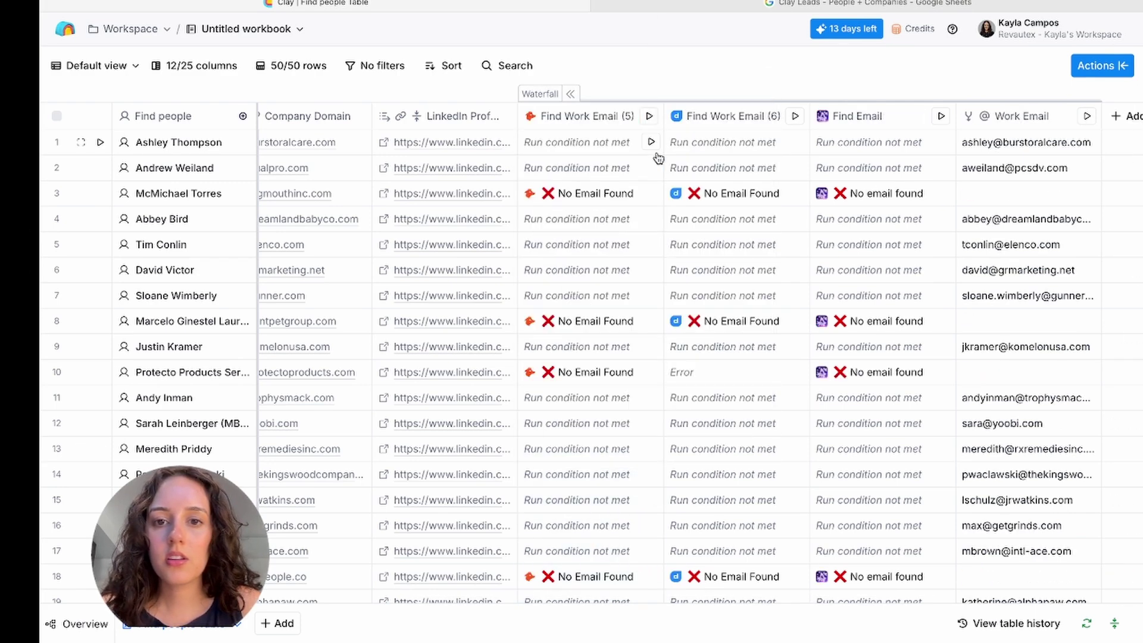
left_click(611, 115)
left_click(619, 449)
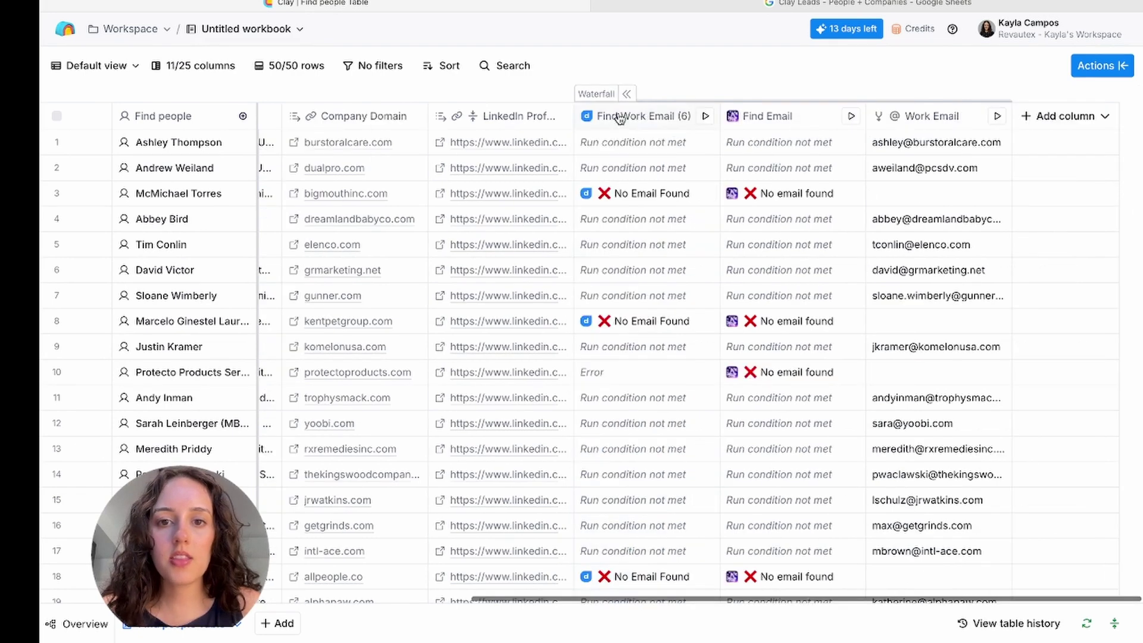
Hide the remaining waterfall columns Find Work Email (6) and Find Email from the table.
left_click(627, 114)
left_click(665, 454)
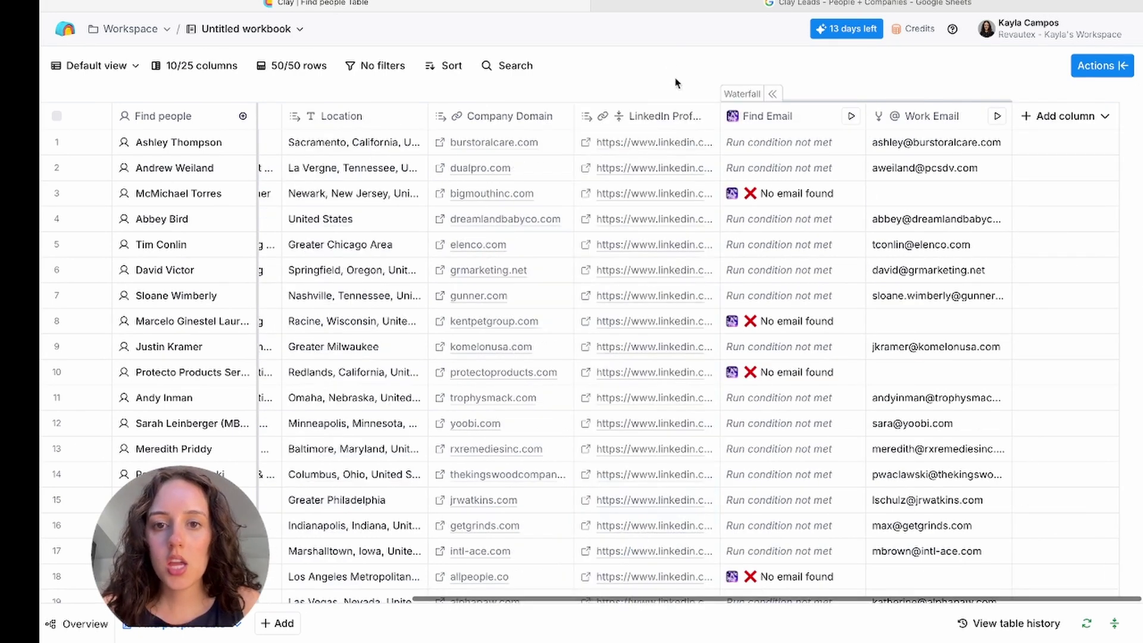
left_click(774, 121)
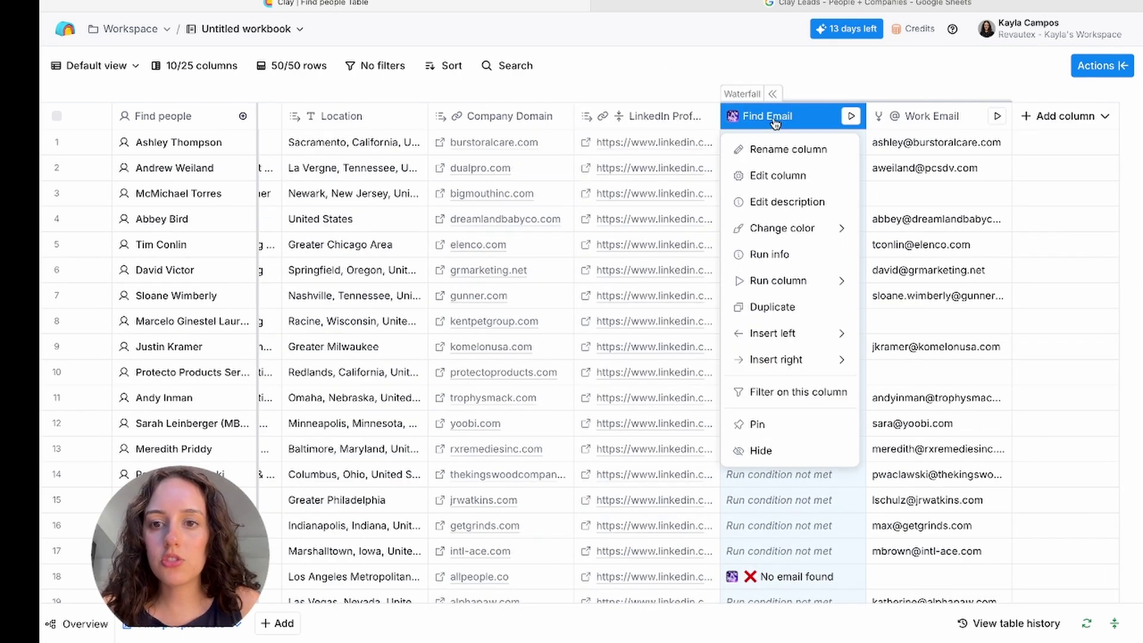
left_click(798, 452)
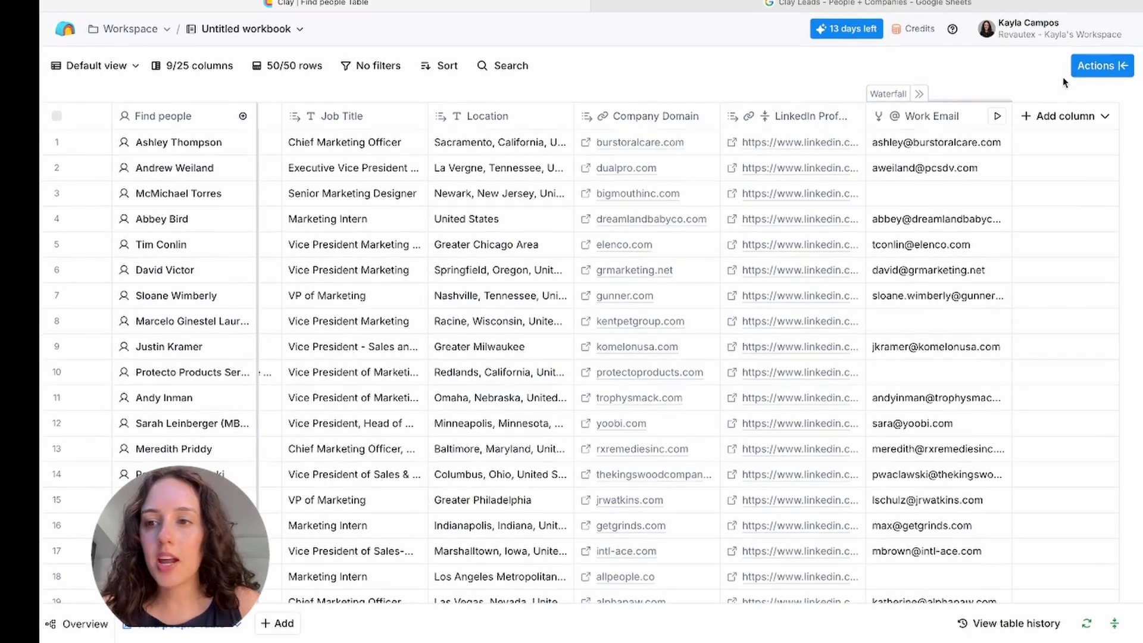
Add an Enrich Company enrichment that uses Company Domain as the company identifier.
left_click(1089, 119)
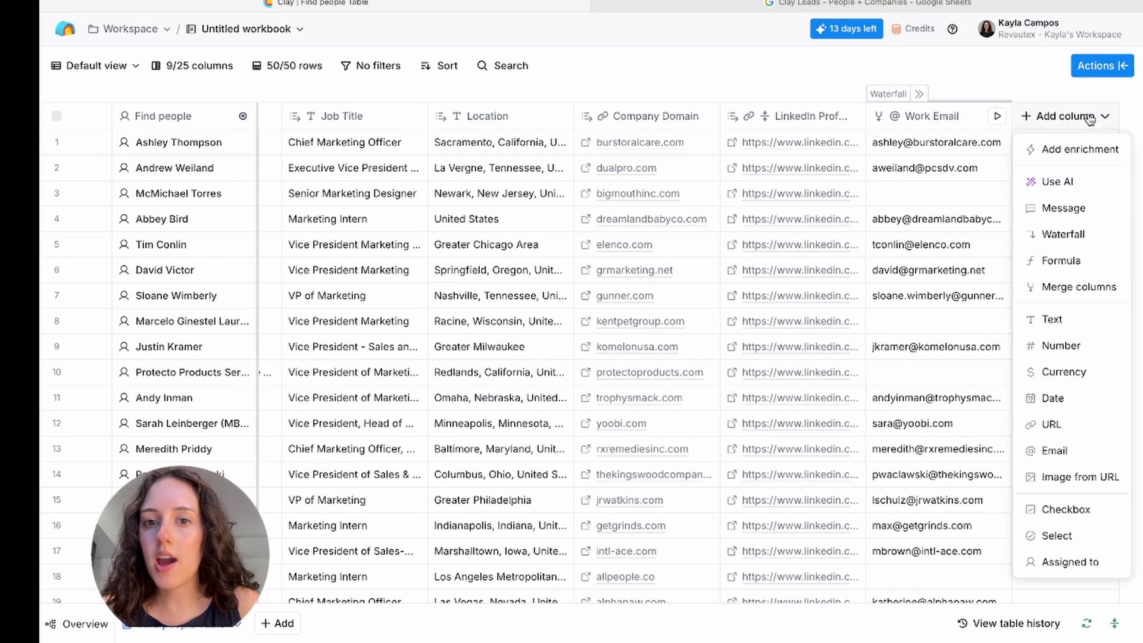
left_click(1051, 68)
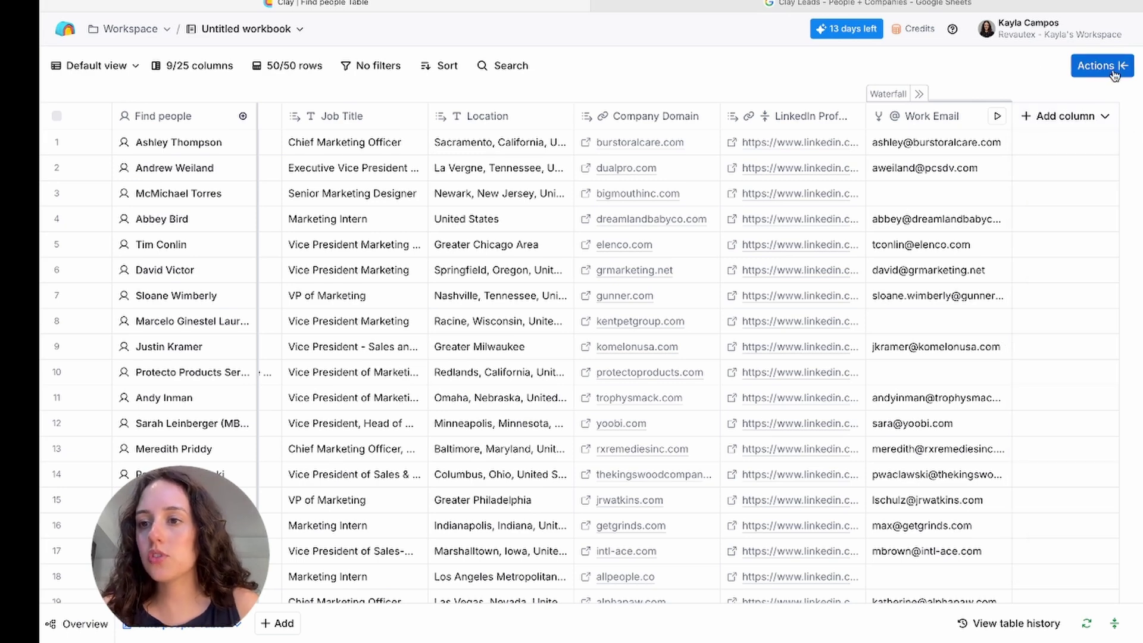
left_click(1100, 66)
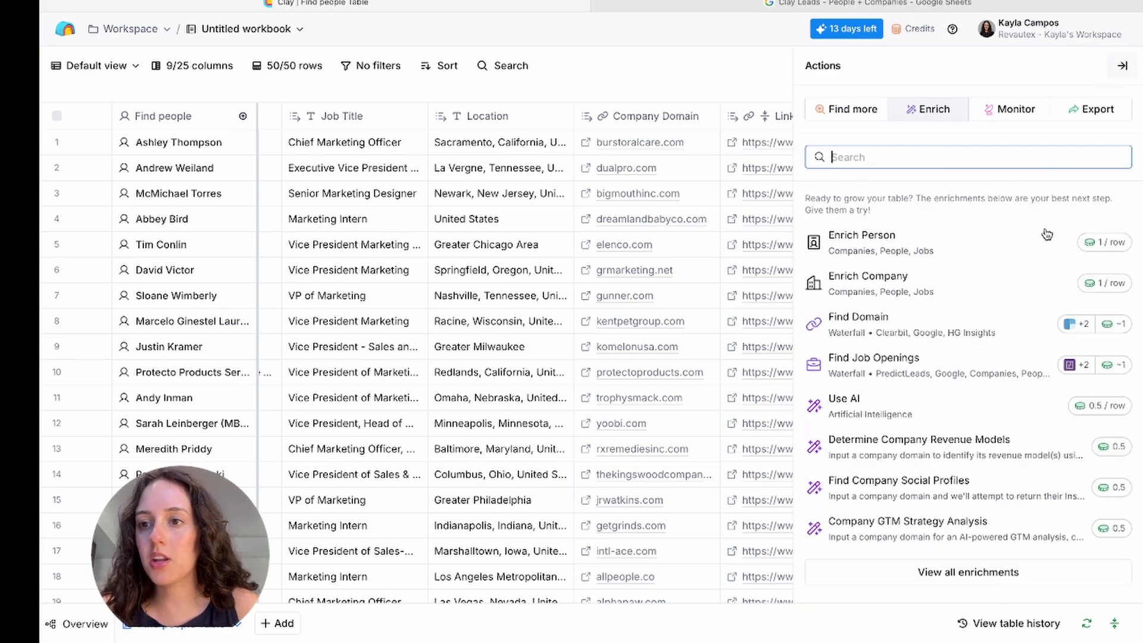
left_click(905, 284)
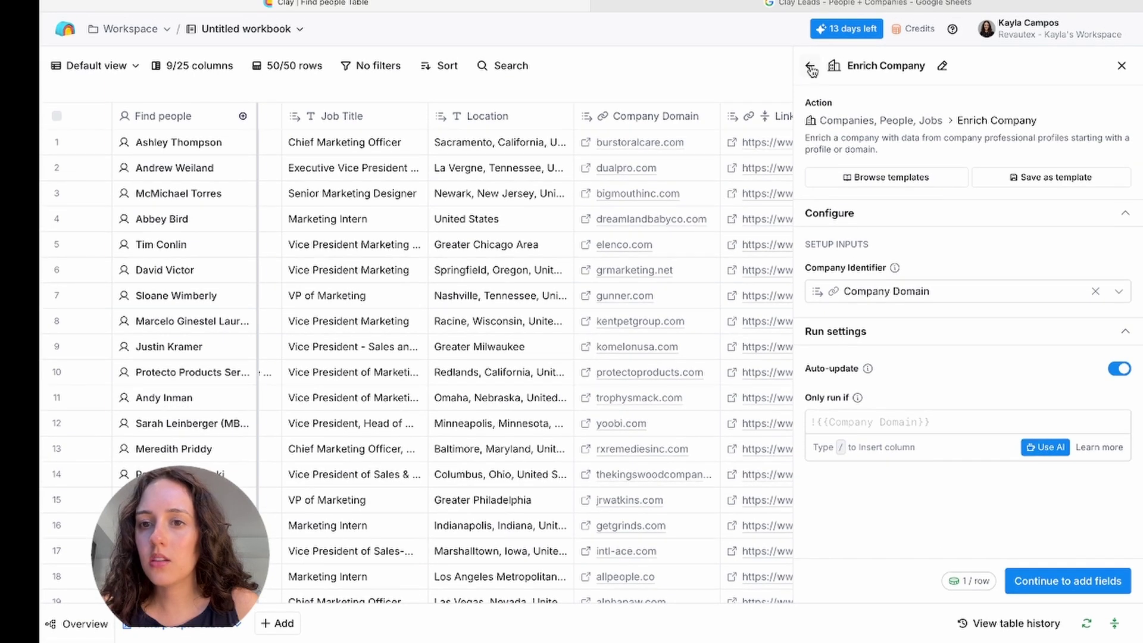
left_click(810, 66)
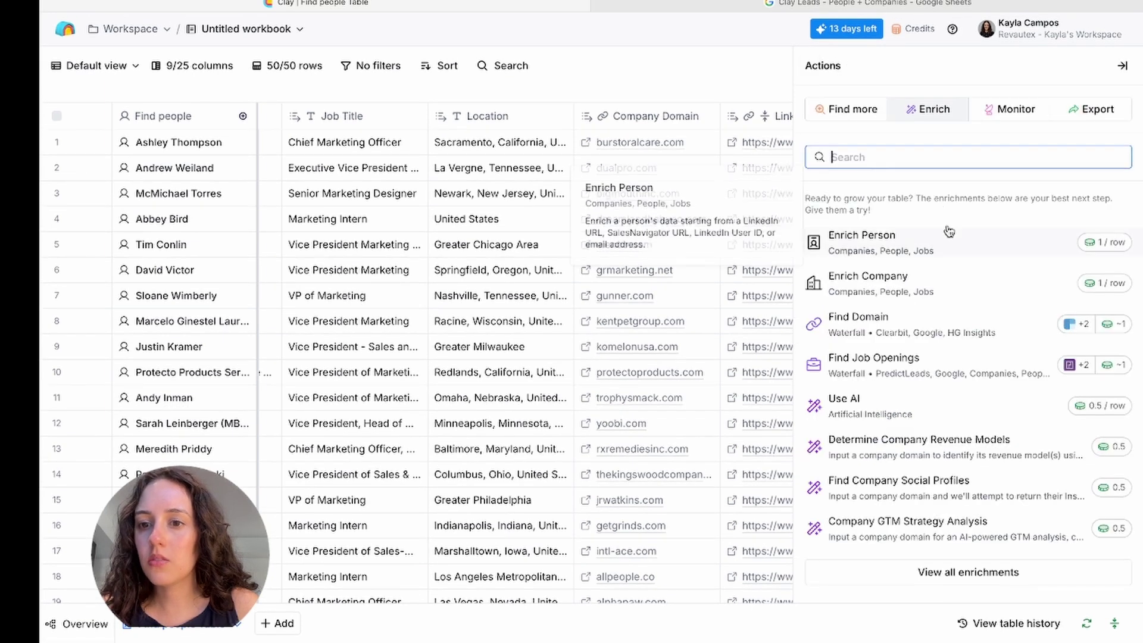
left_click(1030, 282)
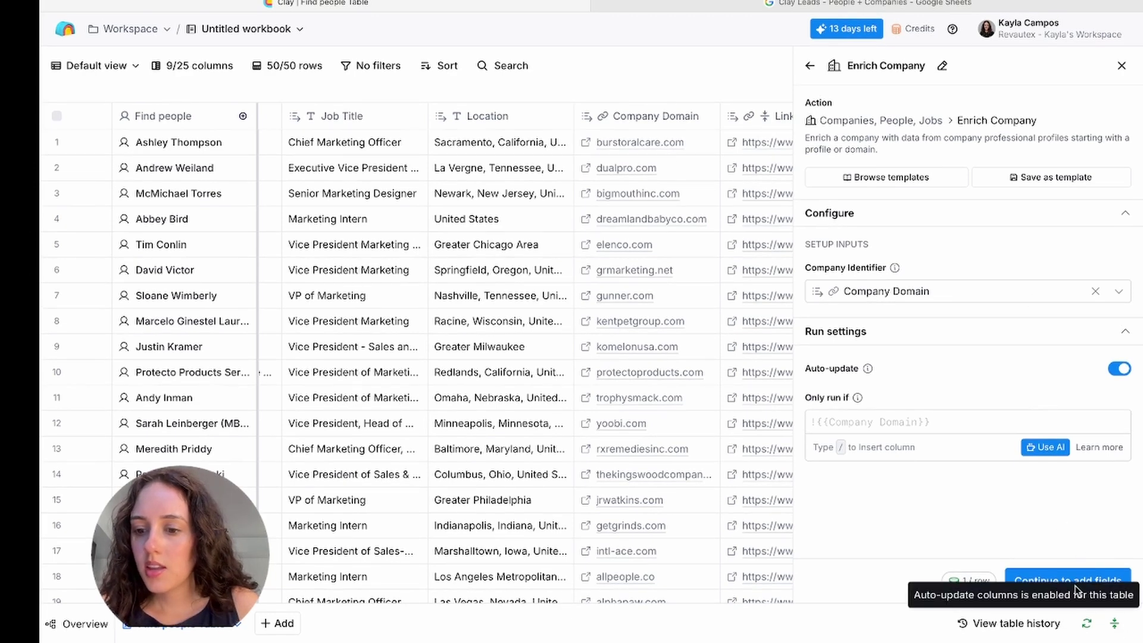
Keep only Name as the added data column, excluding Website and Employee Count, and save the enrichment while running 10 rows.
left_click(1047, 588)
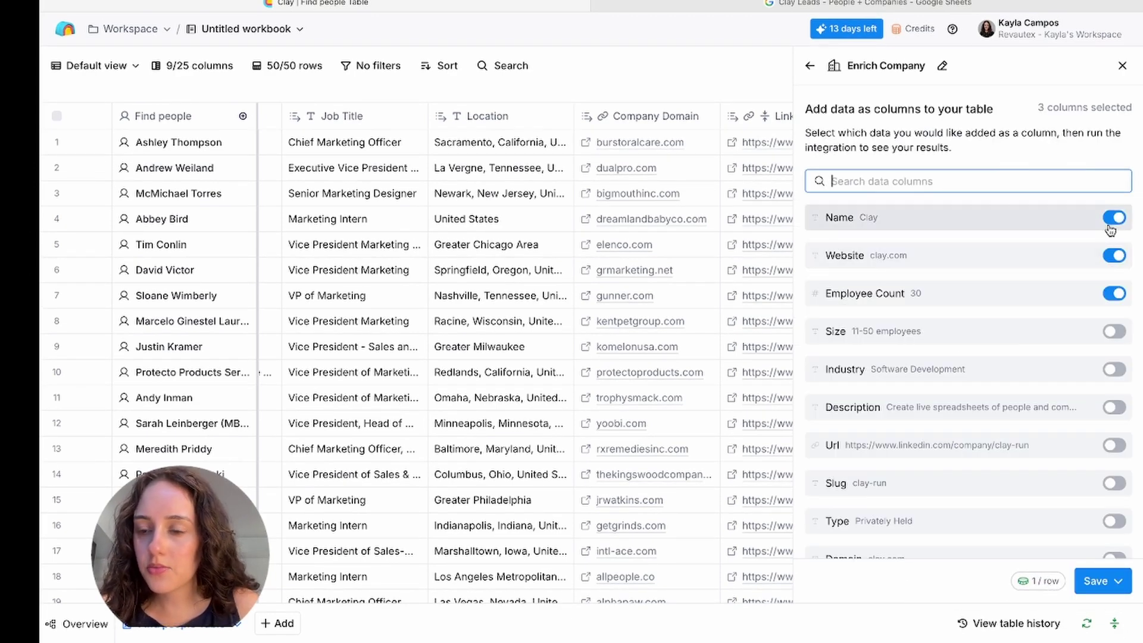
left_click(1113, 256)
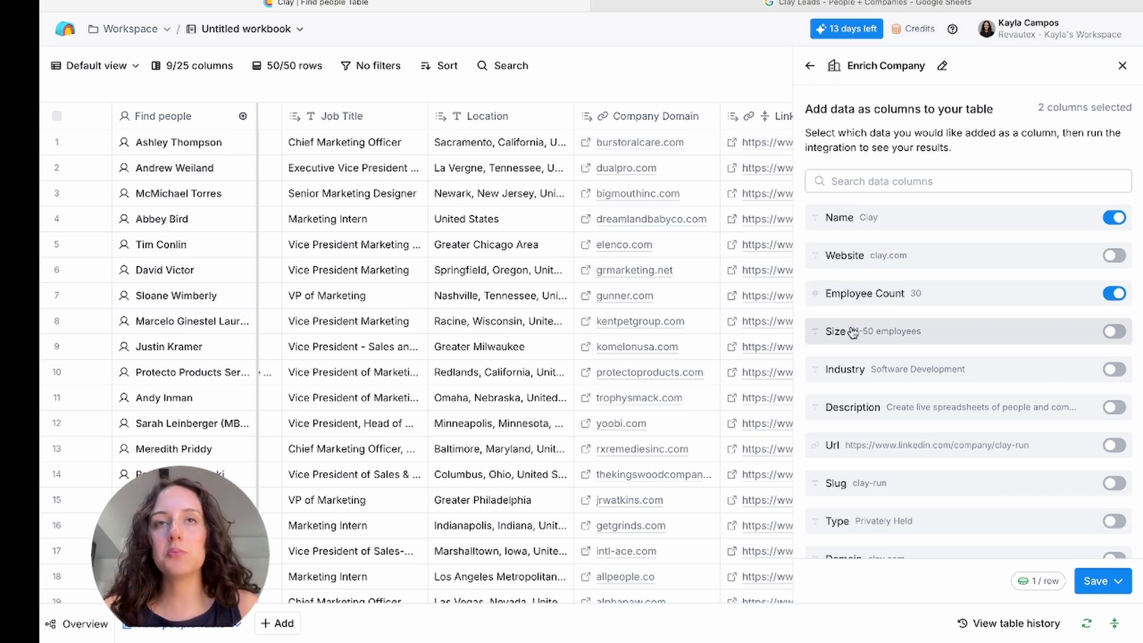
left_click(1114, 293)
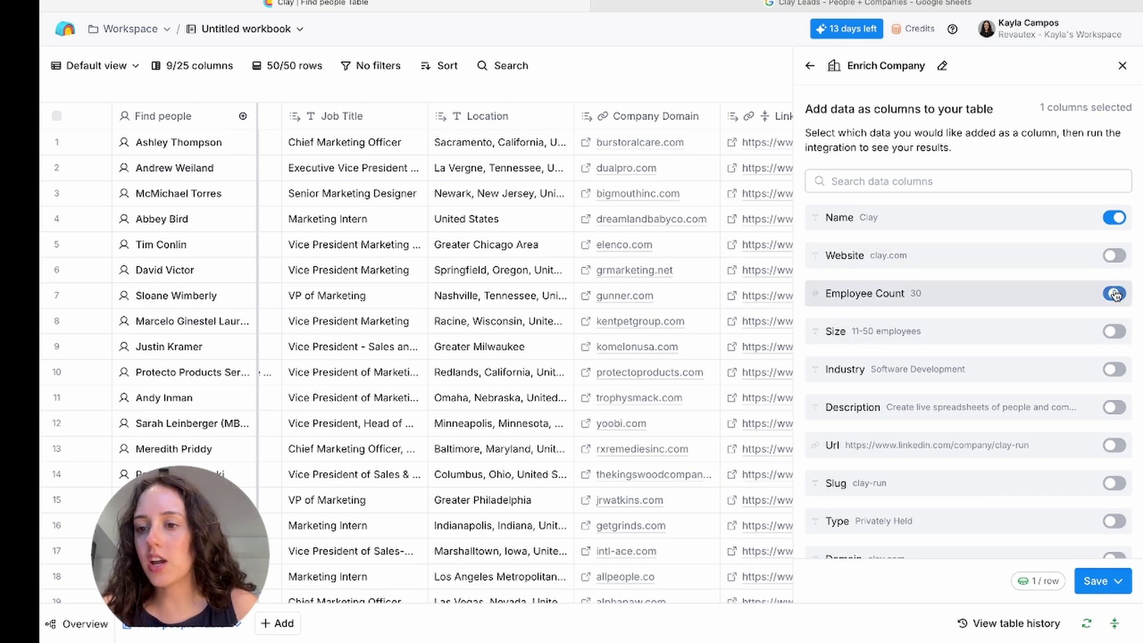
left_click(1102, 583)
left_click(1003, 491)
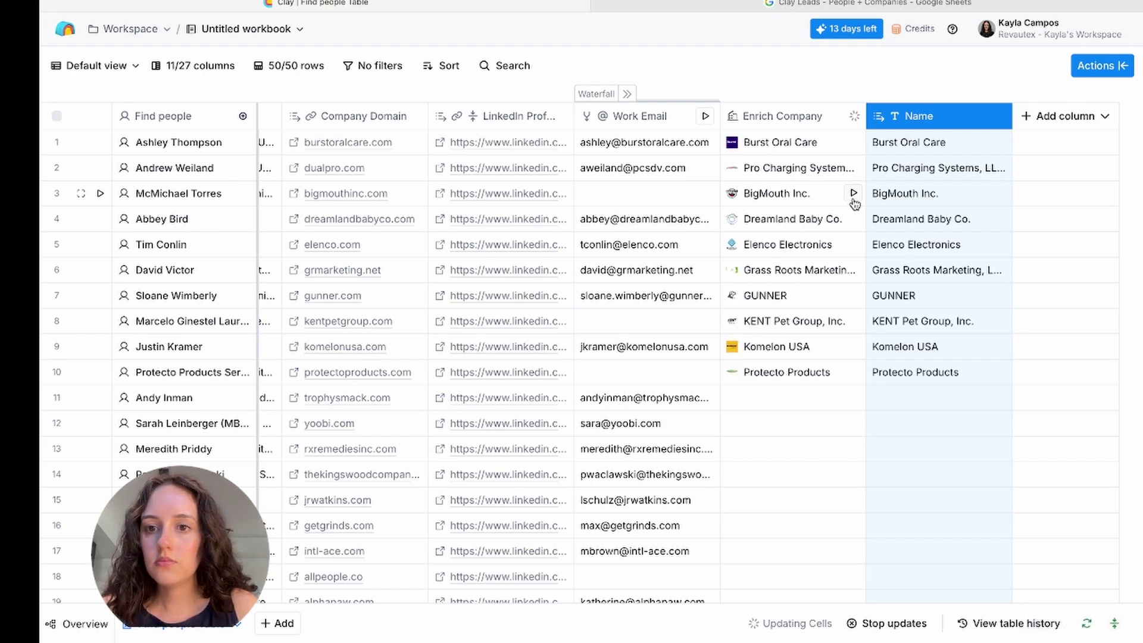
Run the Enrich Company column on all rows that haven't run or have errors.
scroll(884, 393, "down", 2)
scroll(881, 342, "up", 2)
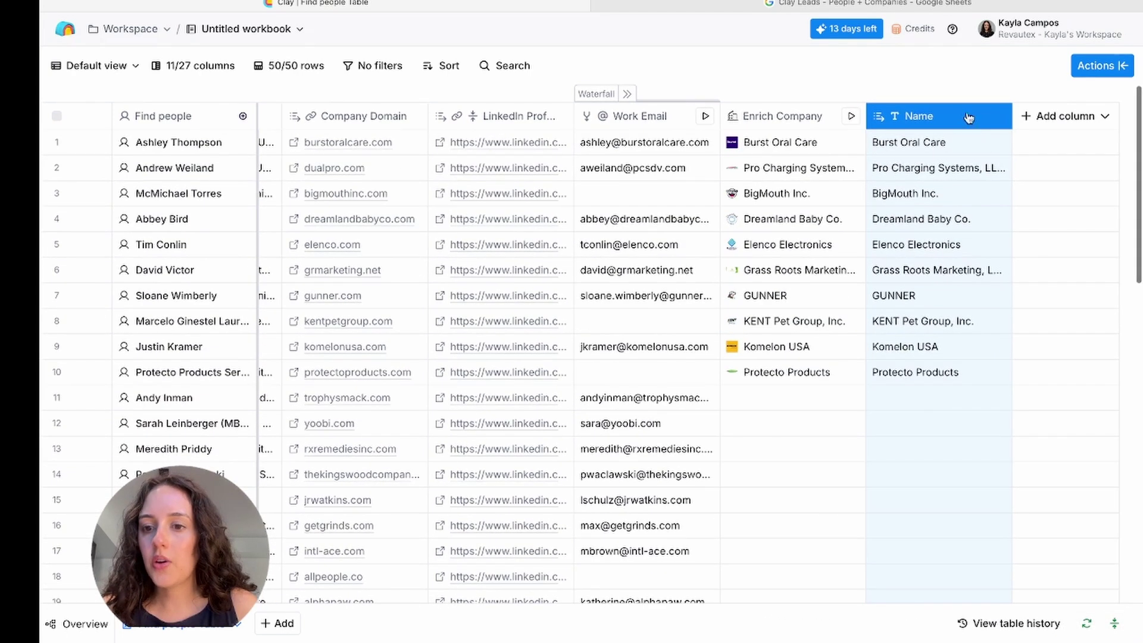
double_click(991, 122)
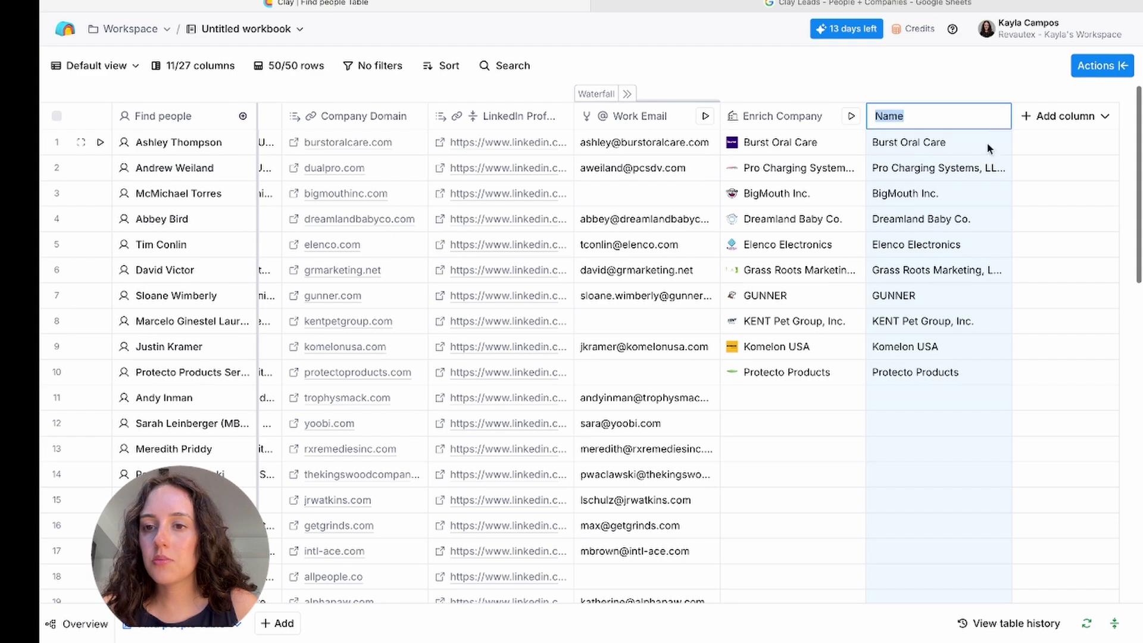
left_click(818, 92)
left_click(851, 115)
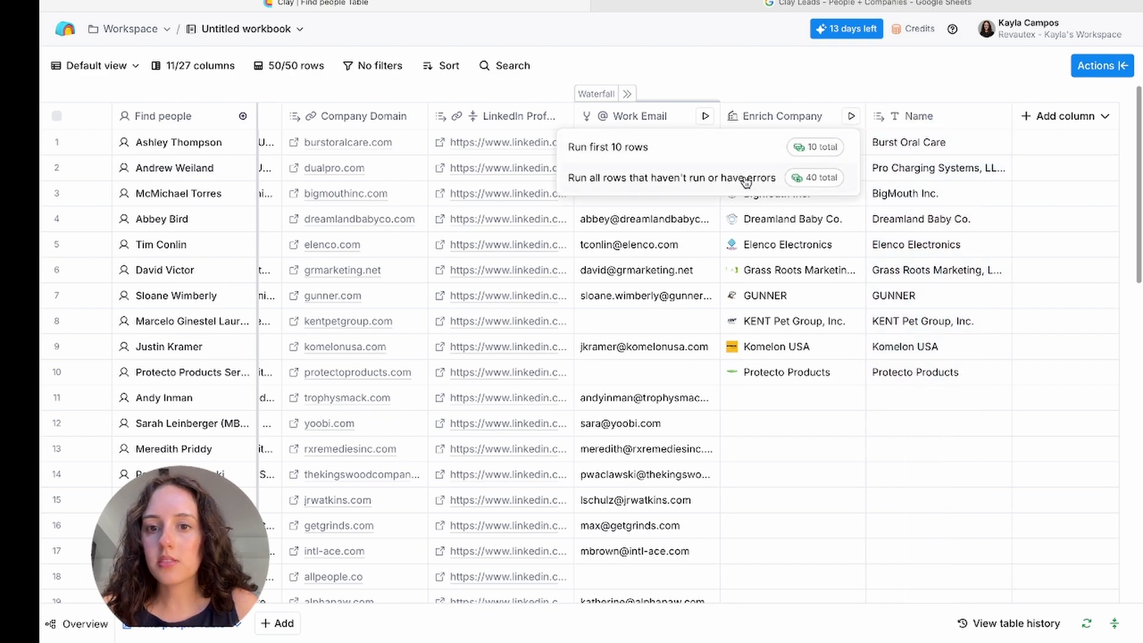
left_click(671, 177)
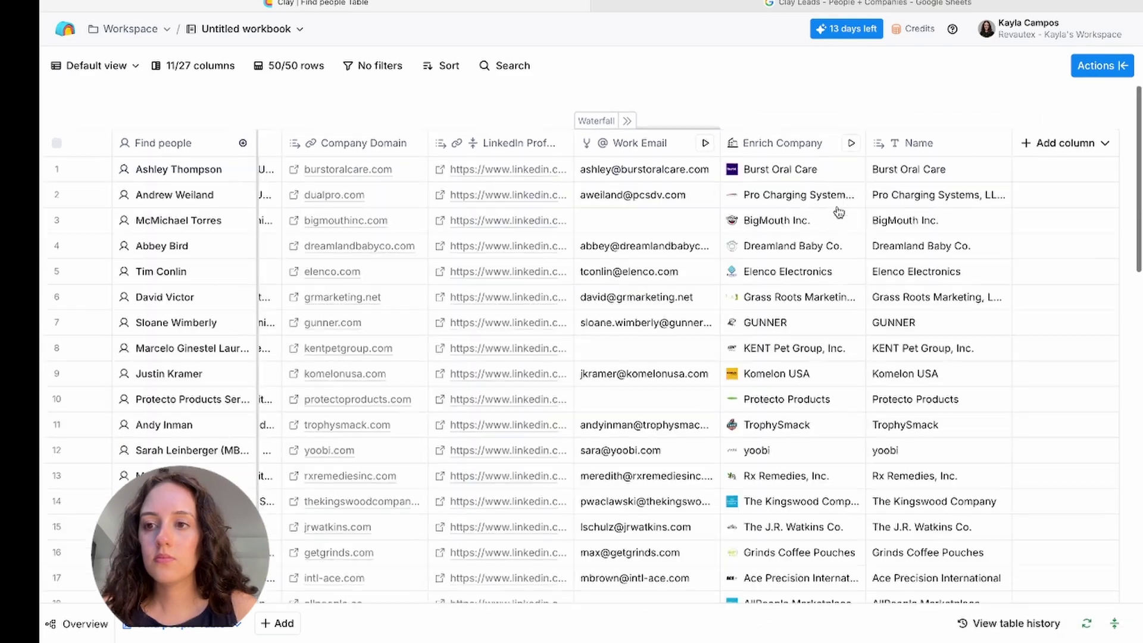
scroll(839, 211, "down", 1)
Start a database export of the table with the Google Sheets Add Row integration.
left_click(1098, 75)
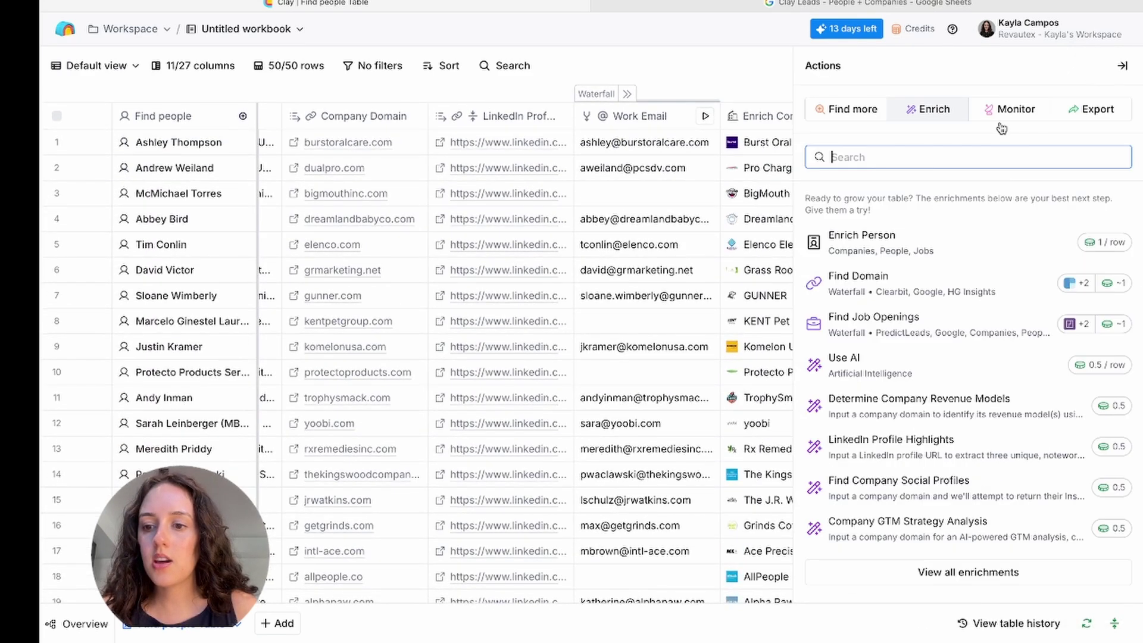
left_click(1095, 109)
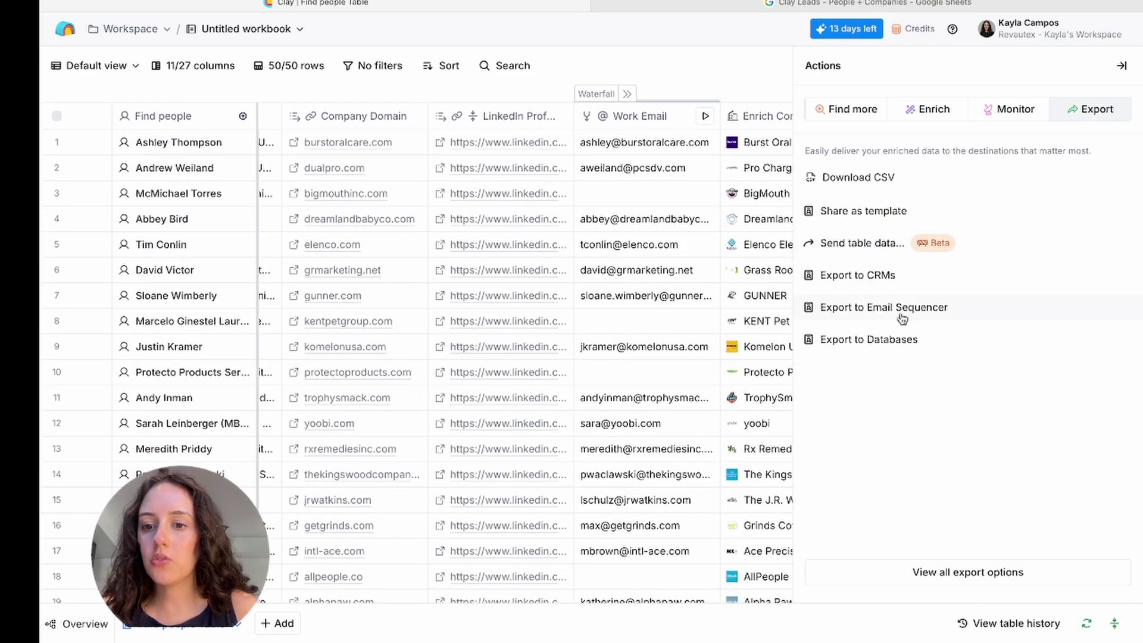
left_click(860, 339)
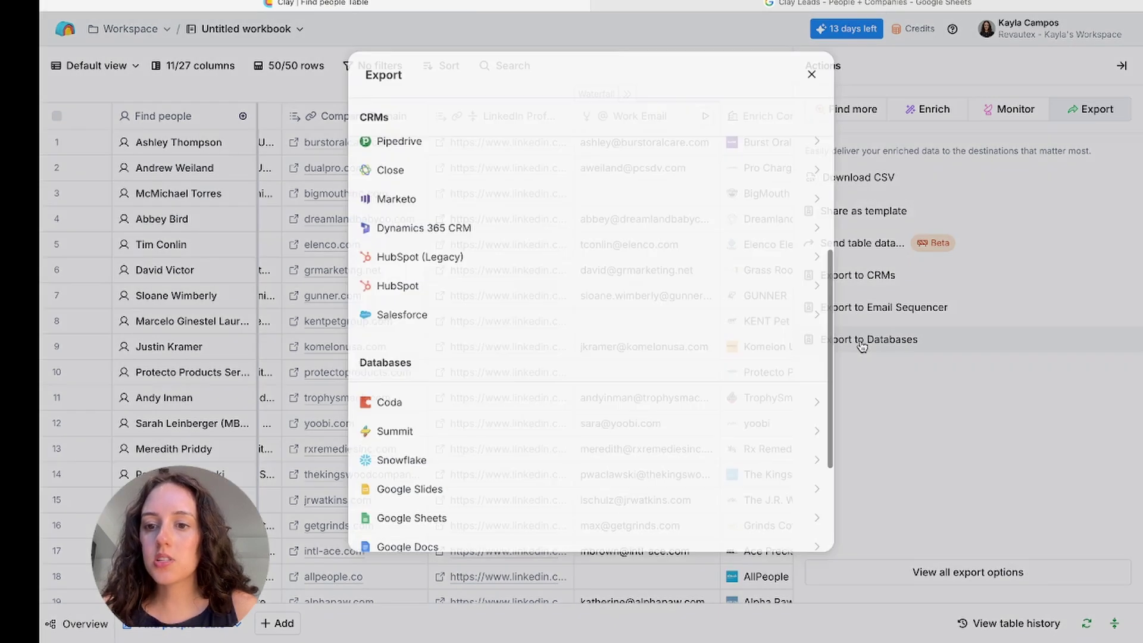
left_click(516, 359)
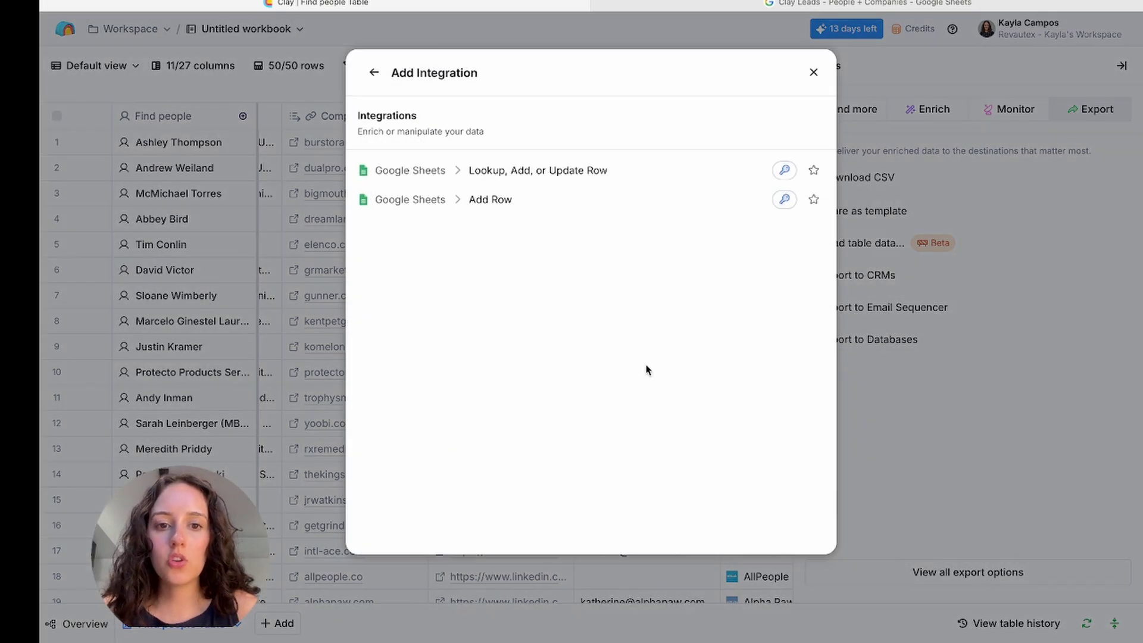
left_click(530, 207)
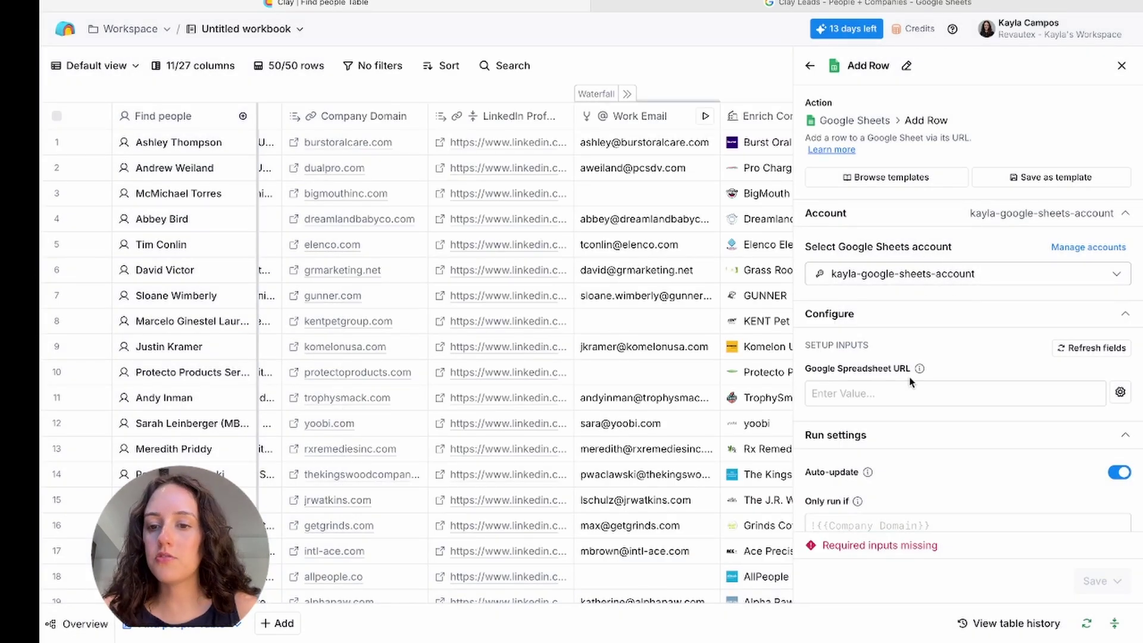
Copy the share link of the Clay Leads - People + Companies sheet in Google Sheets and enter it as Clay's Google Spreadsheet URL.
left_click(917, 12)
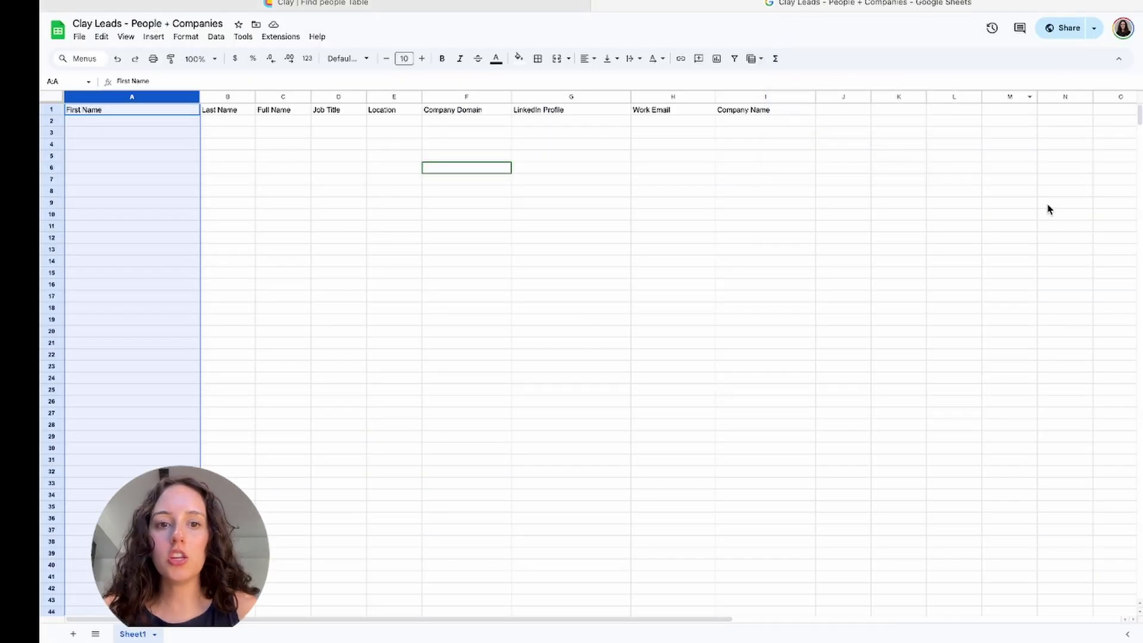
left_click(1094, 28)
left_click(1051, 49)
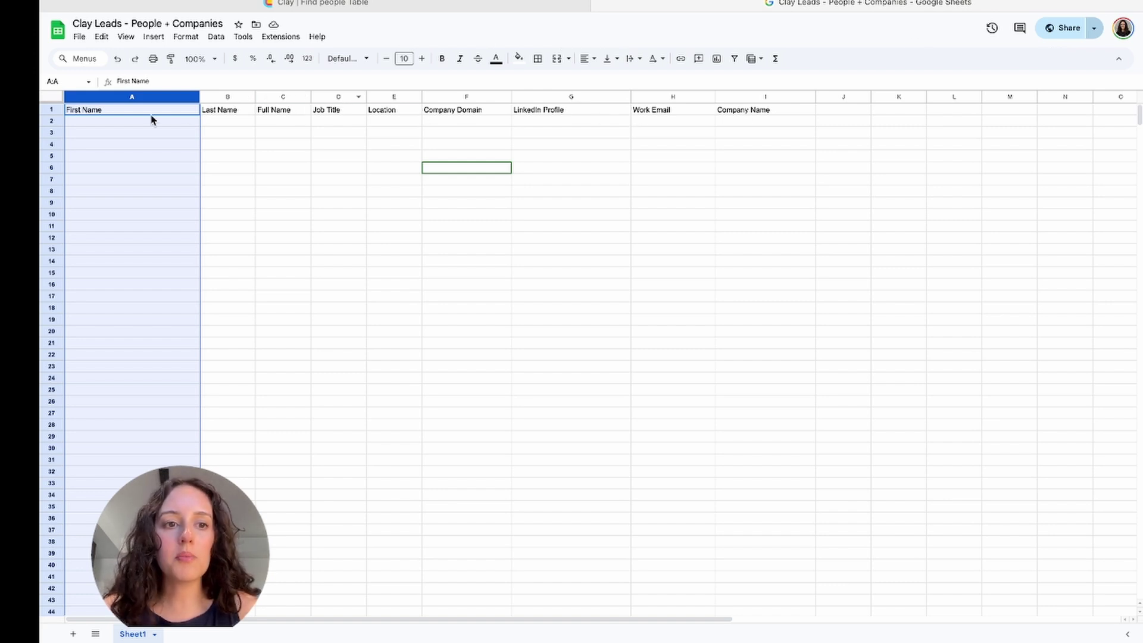
left_click(524, 12)
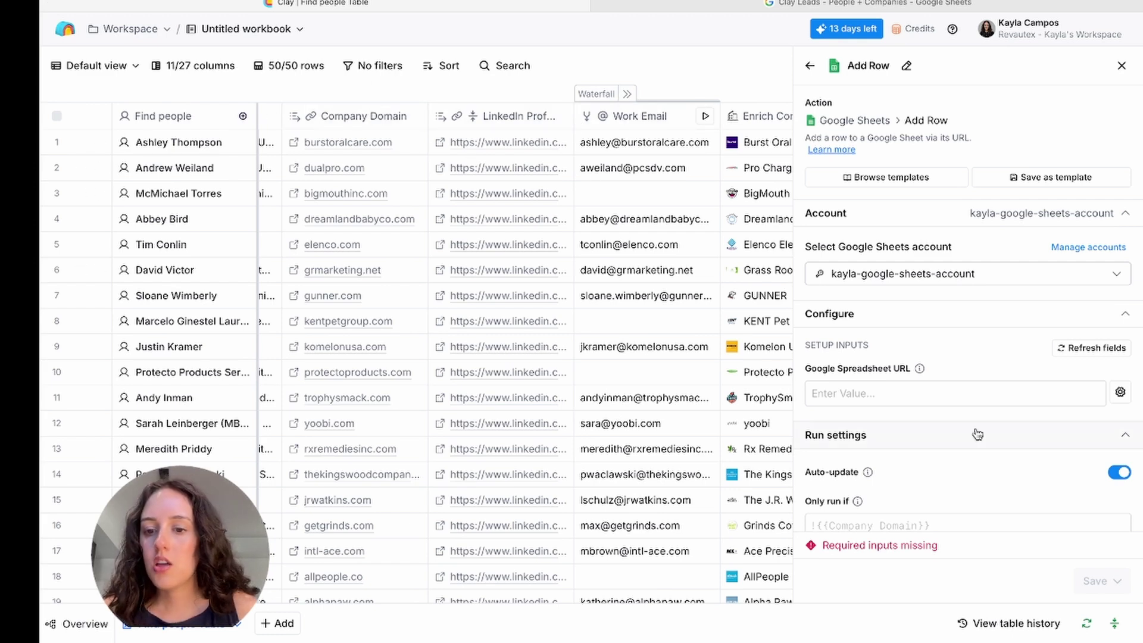
left_click(951, 387)
key("ctrl+v")
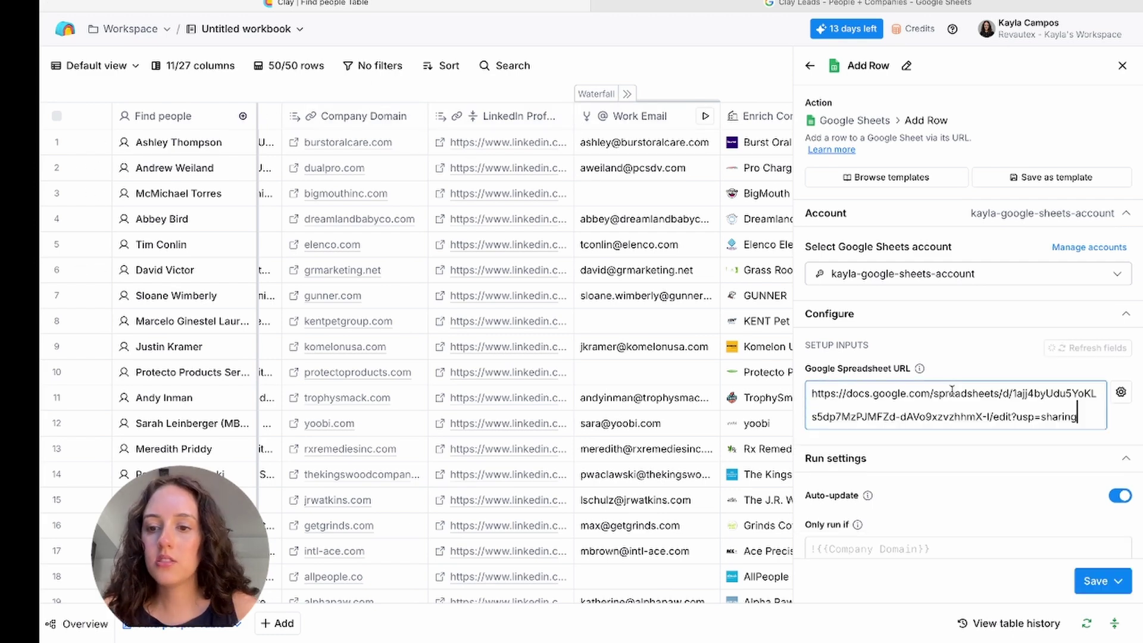
Restrict the Add Row export to run only if Work Email has a value, and save it while running 10 rows.
scroll(952, 392, "down", 2)
left_click(933, 505)
type("/")
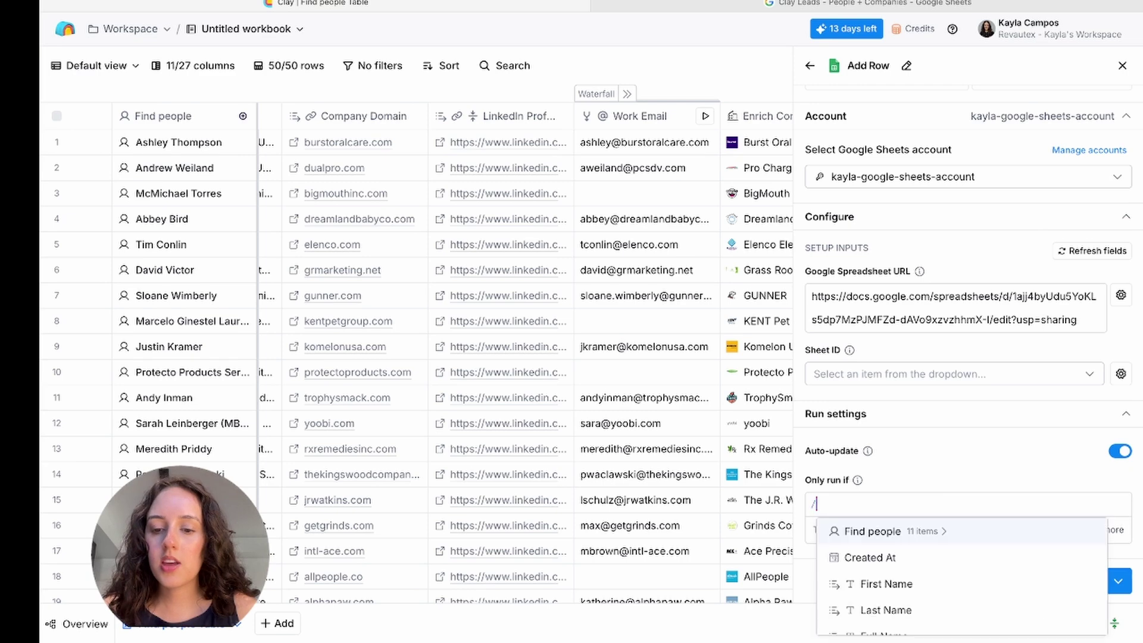
scroll(910, 601, "down", 5)
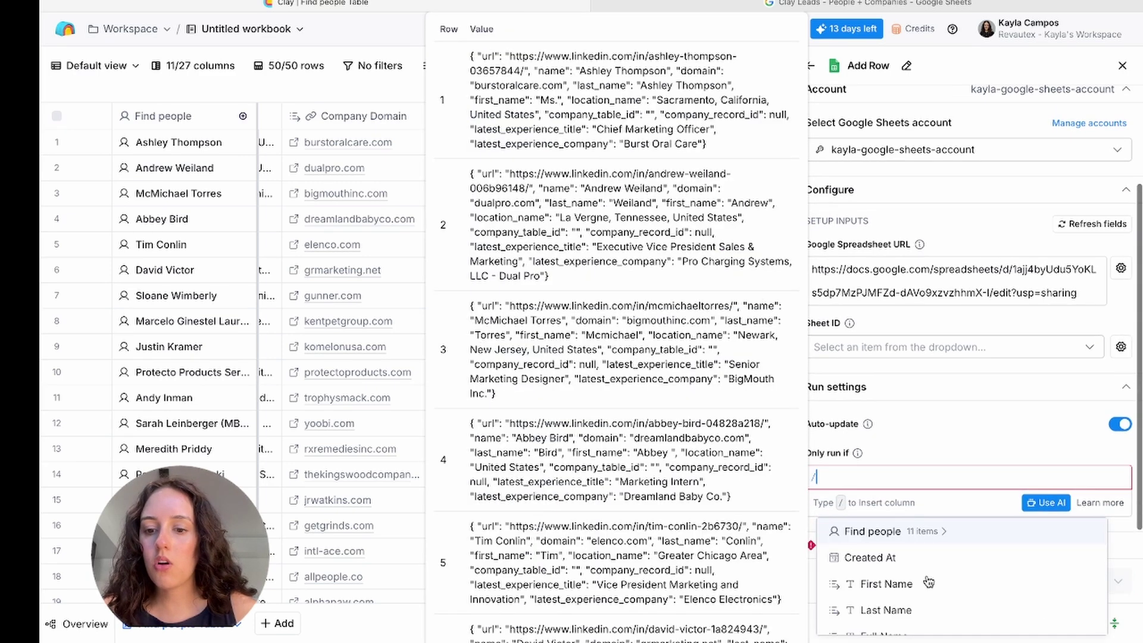
scroll(895, 624, "down", 5)
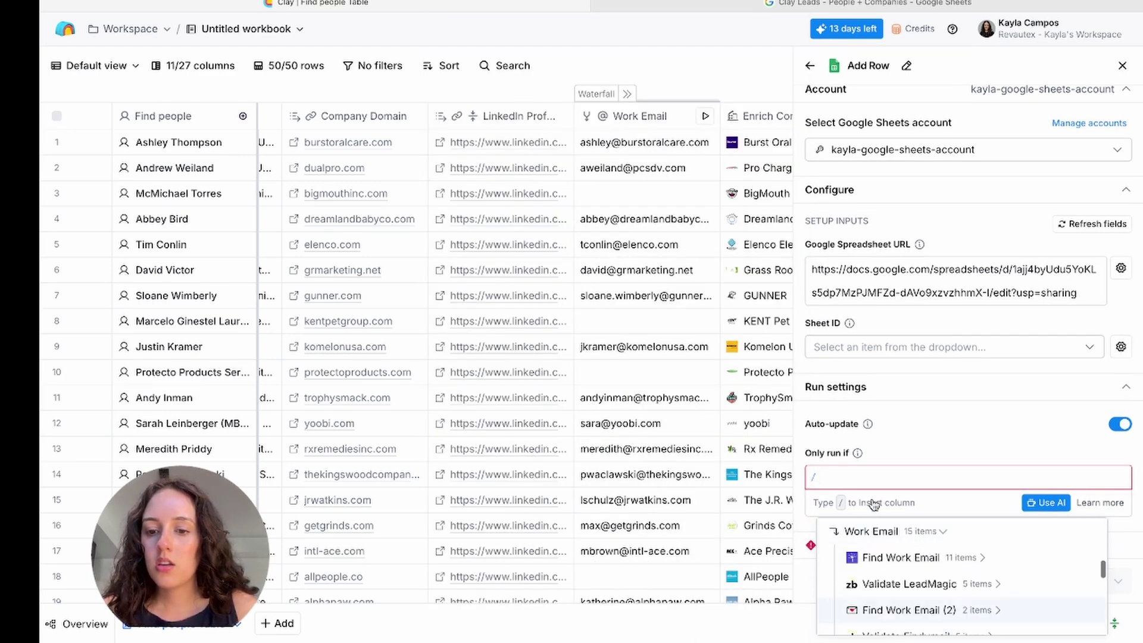
left_click(888, 622)
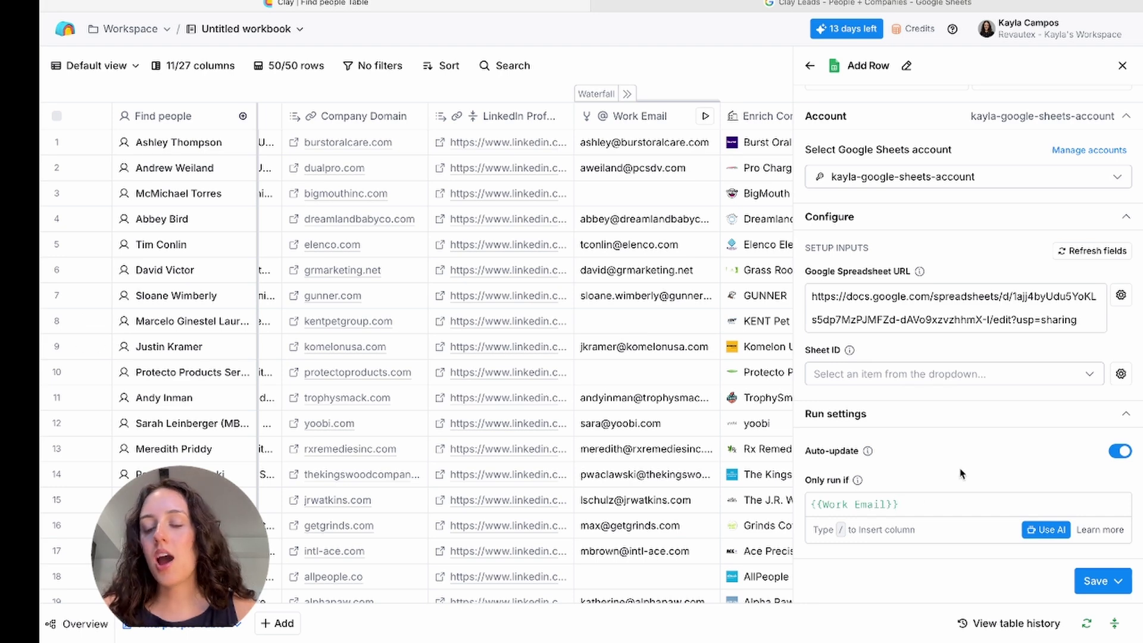
left_click(1108, 586)
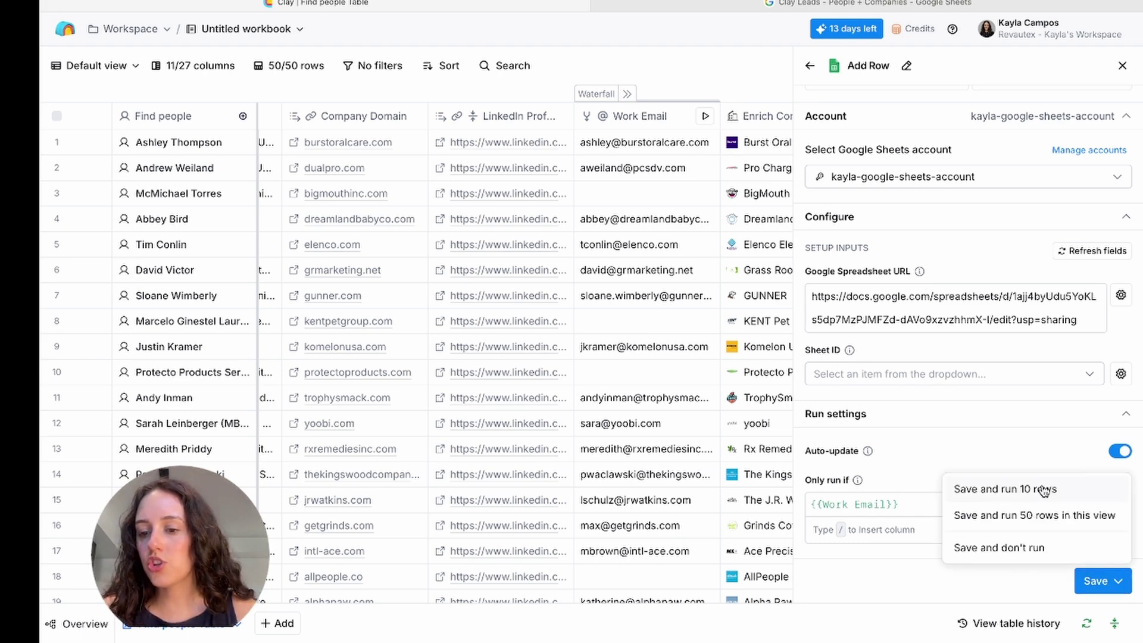
left_click(1040, 485)
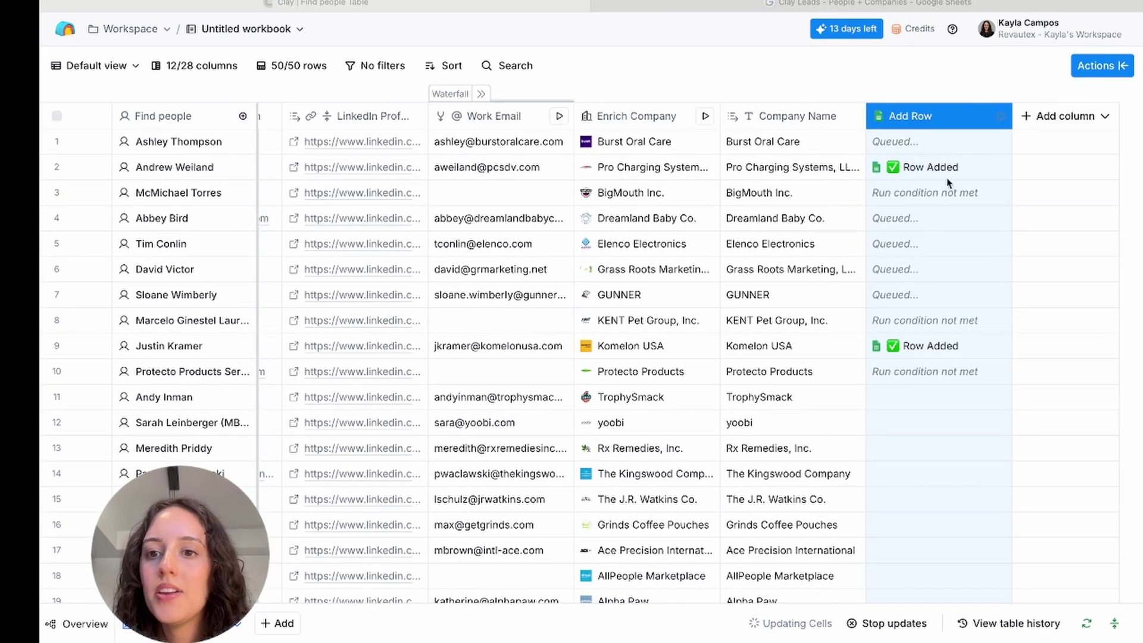
Compare the exported lead rows in the Google Sheets spreadsheet with the Add Row column in the Clay table.
left_click(909, 7)
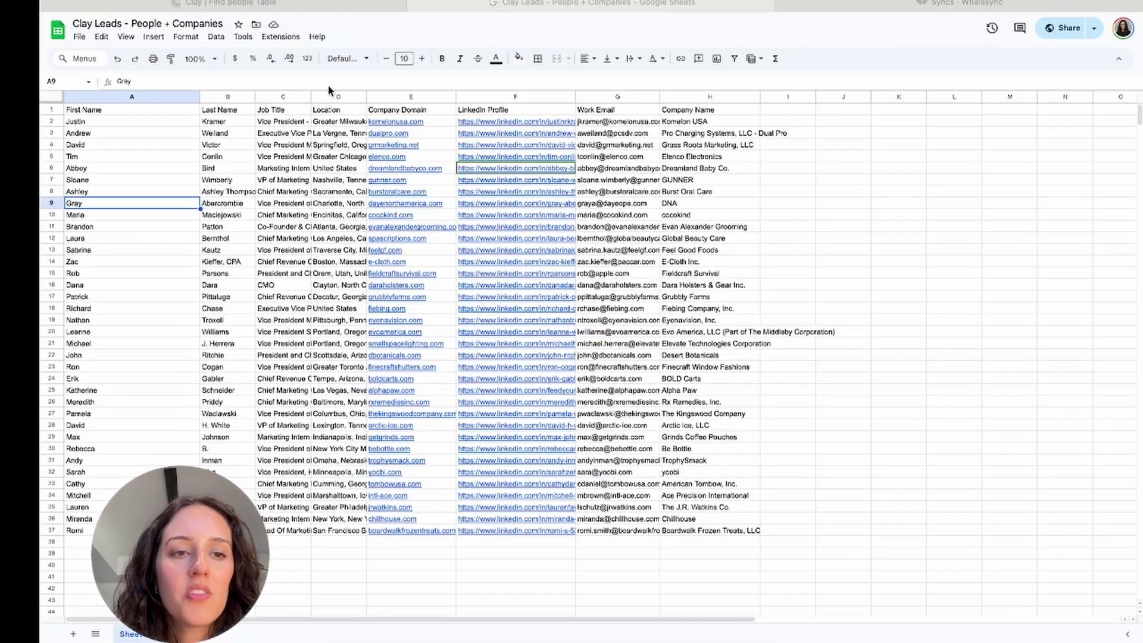
left_click(378, 4)
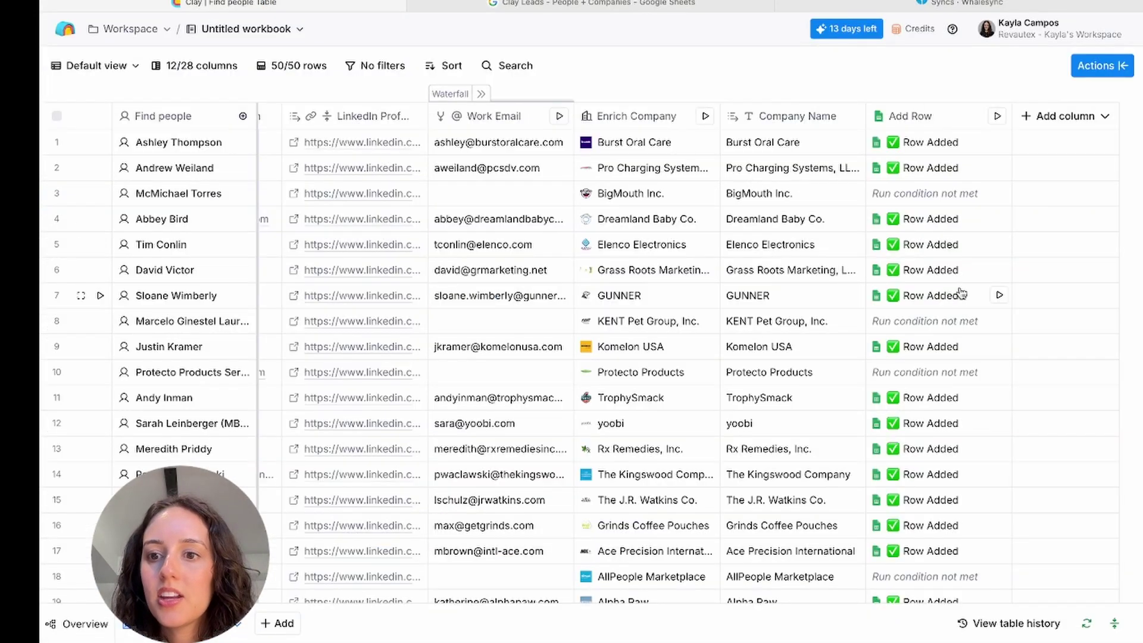
left_click(536, 6)
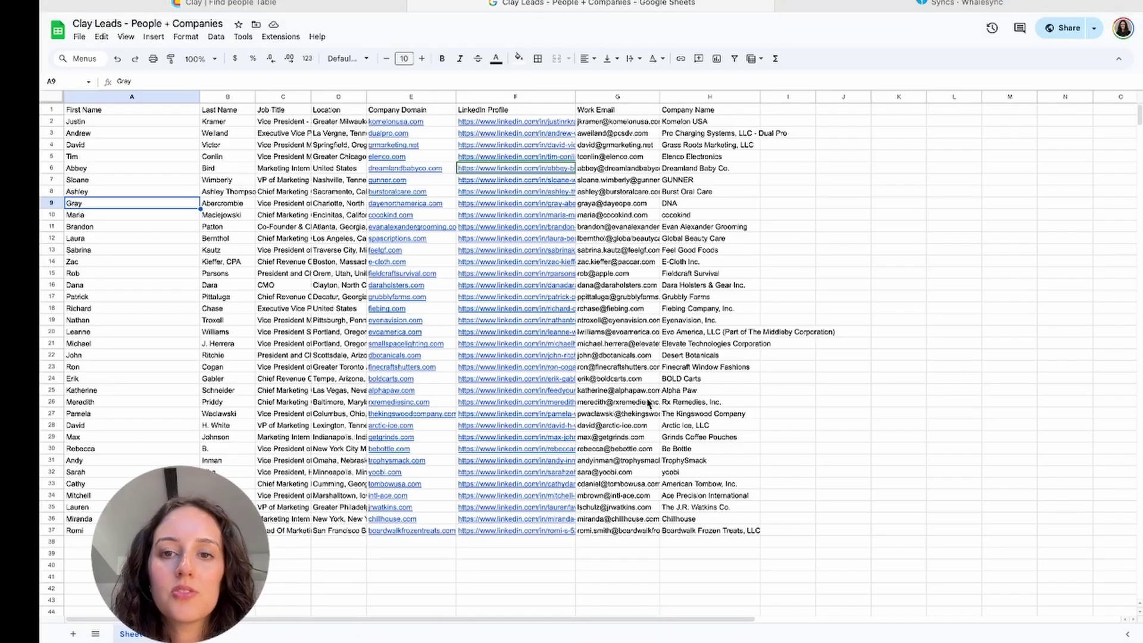
Rename the sheet holding the exported leads as People.
right_click(129, 633)
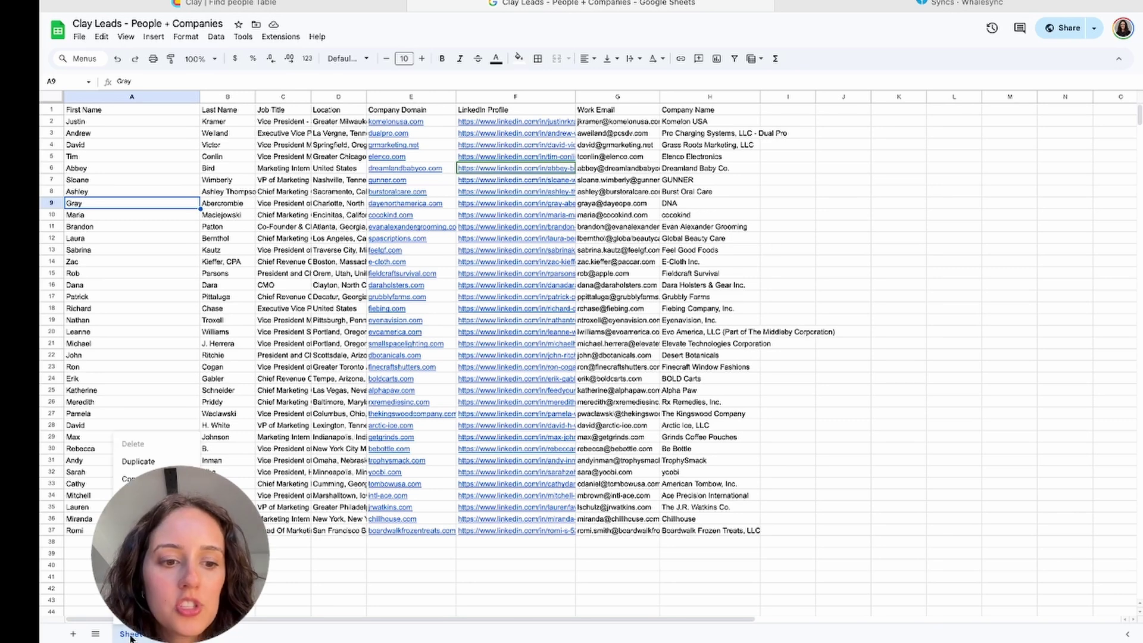
left_click(135, 496)
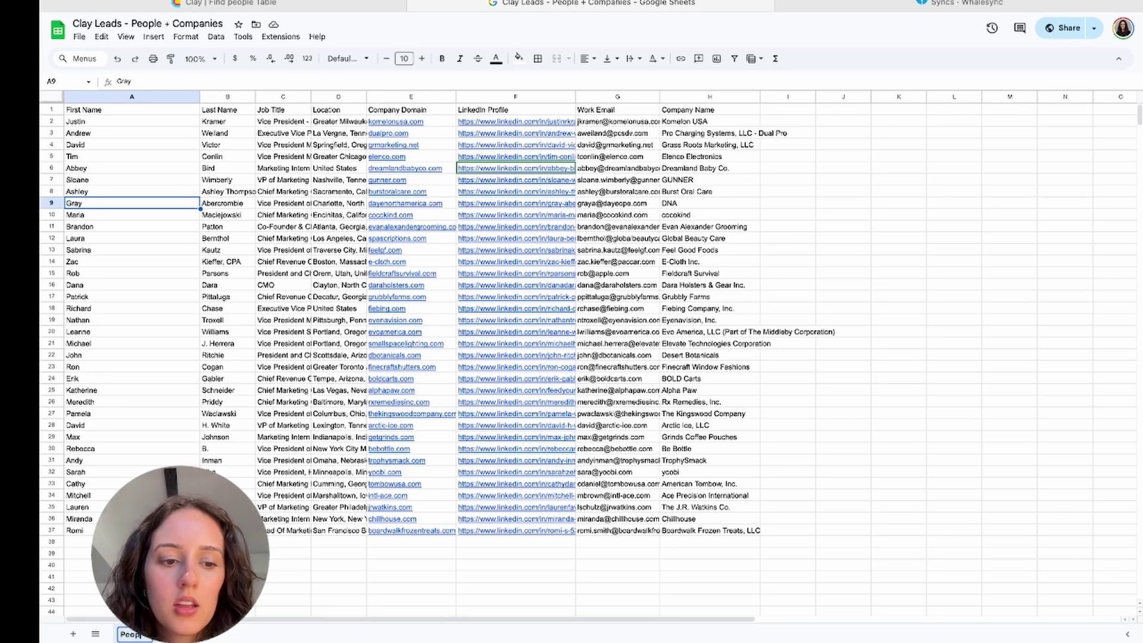
type("People")
key("Return")
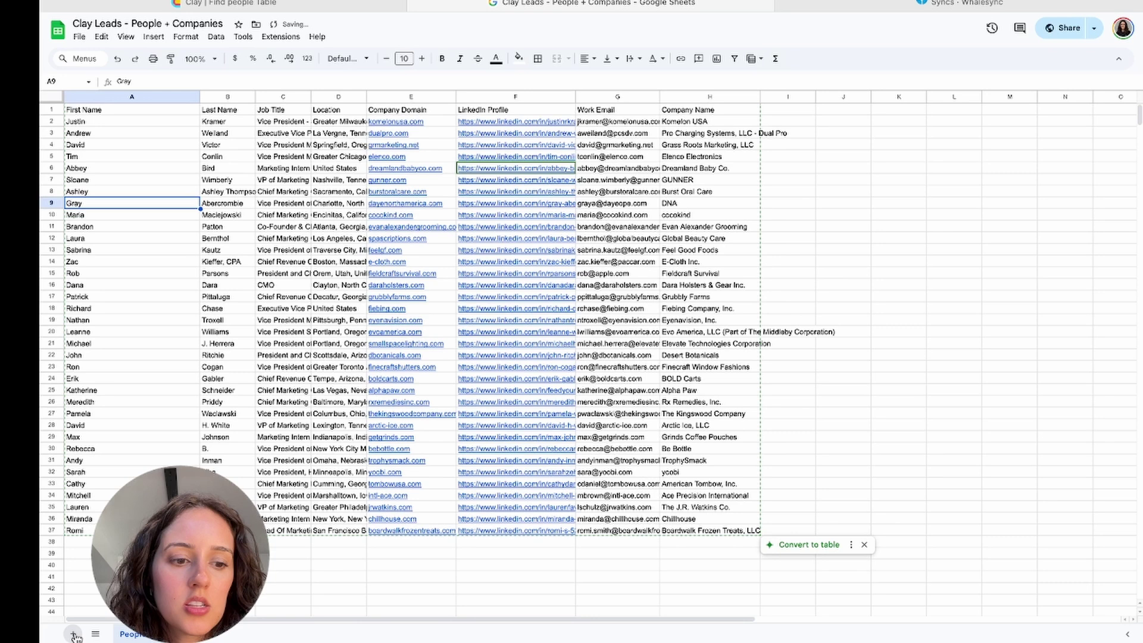
Add a second sheet to the spreadsheet for the companies and rename it.
left_click(74, 633)
right_click(184, 634)
left_click(185, 496)
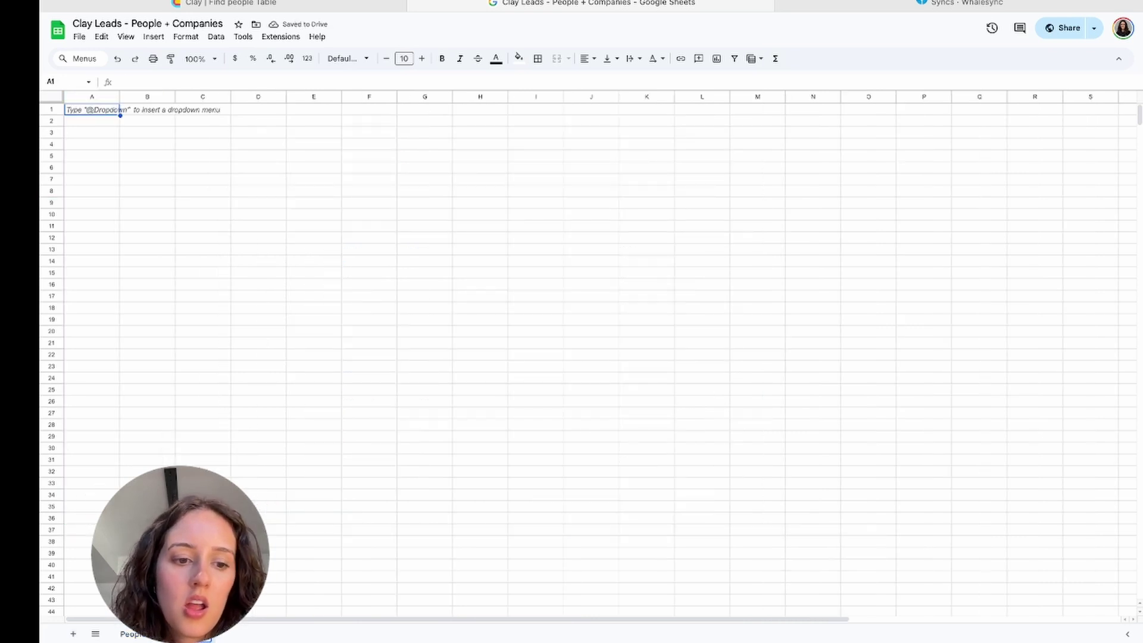
key("Return")
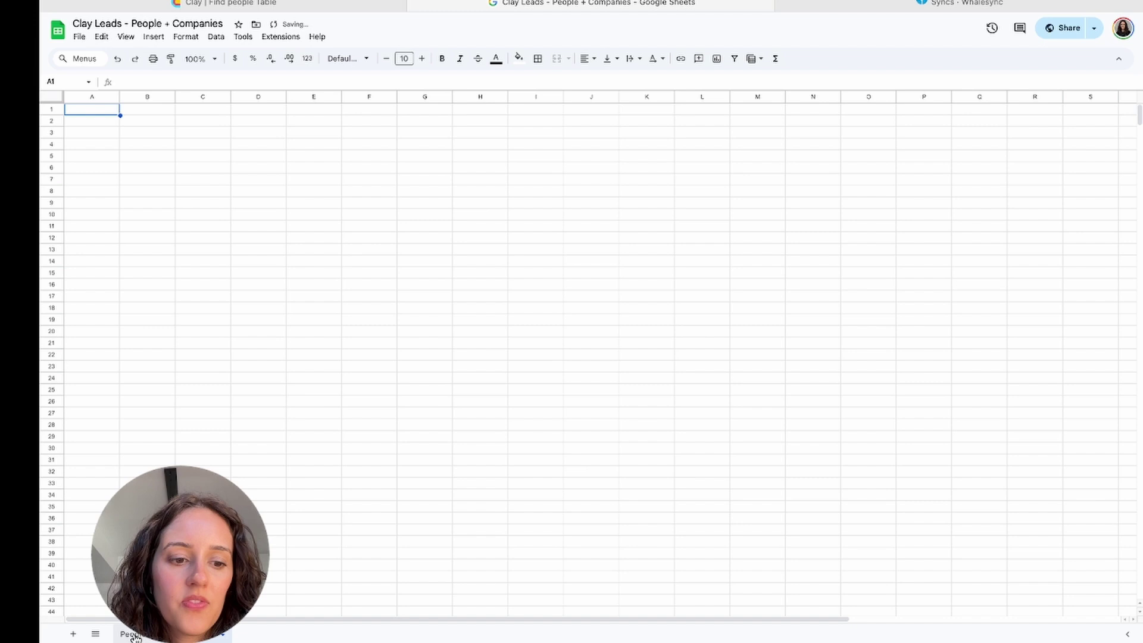
In the People sheet, insert a column before First Name and head it Whalesync ID.
key("ctrl+v")
left_click(155, 95)
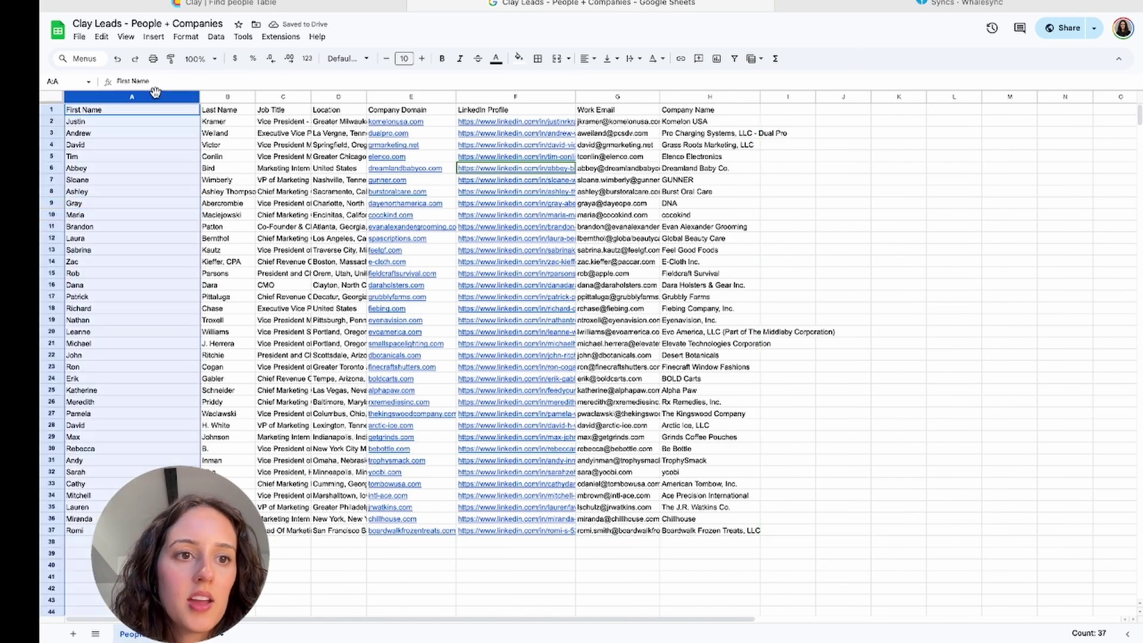
right_click(155, 96)
left_click(243, 185)
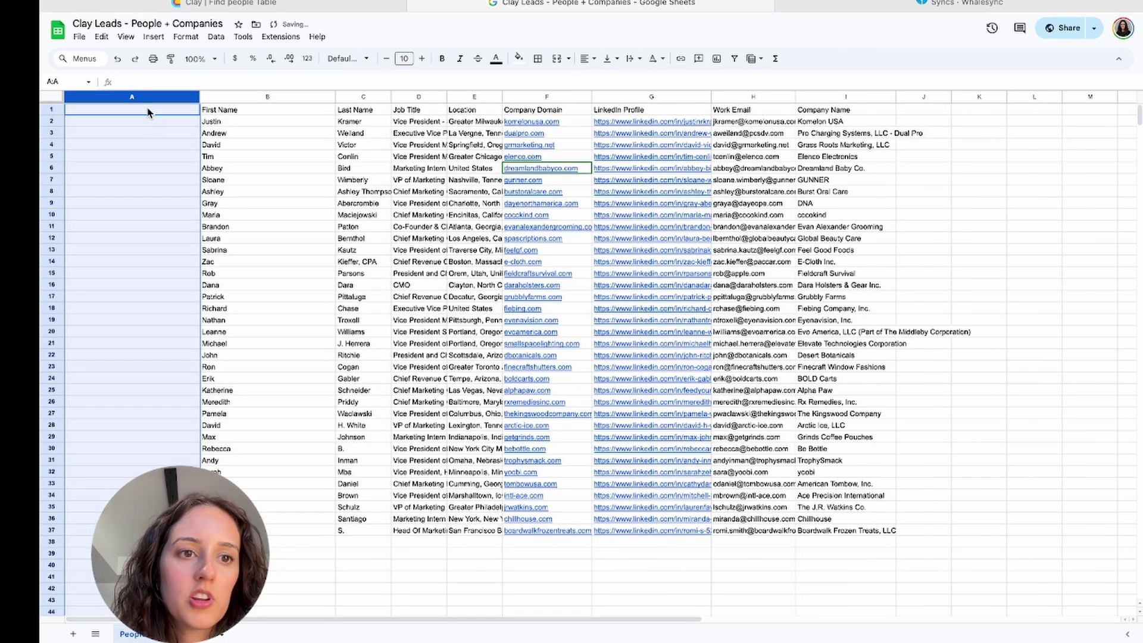
left_click(148, 109)
type("Whalesyc")
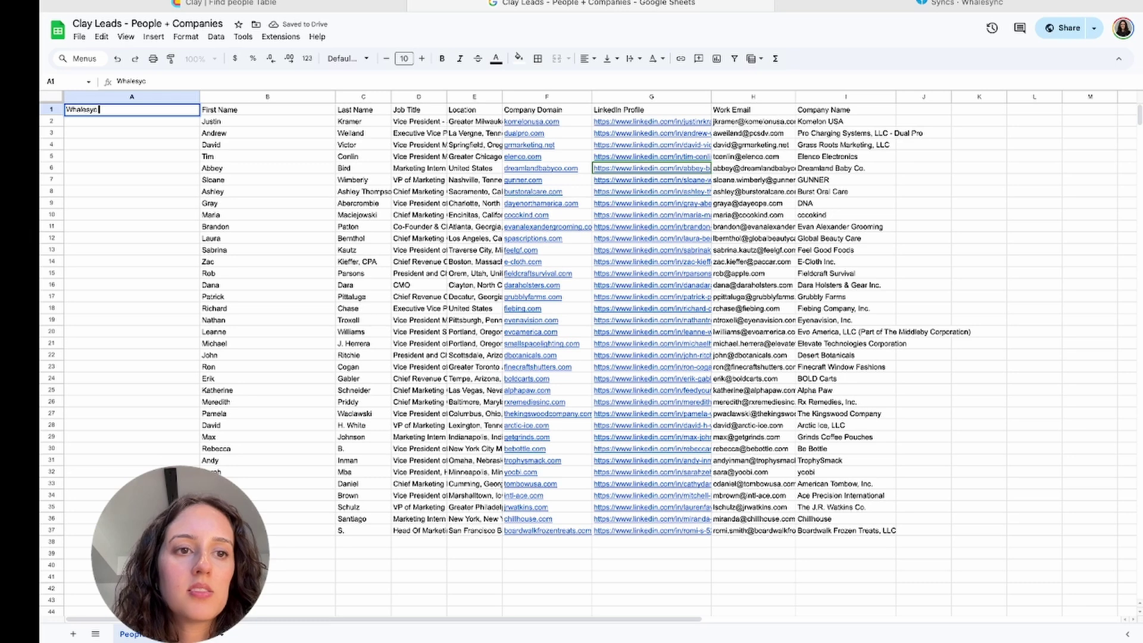
key("BackSpace")
type("nc ID")
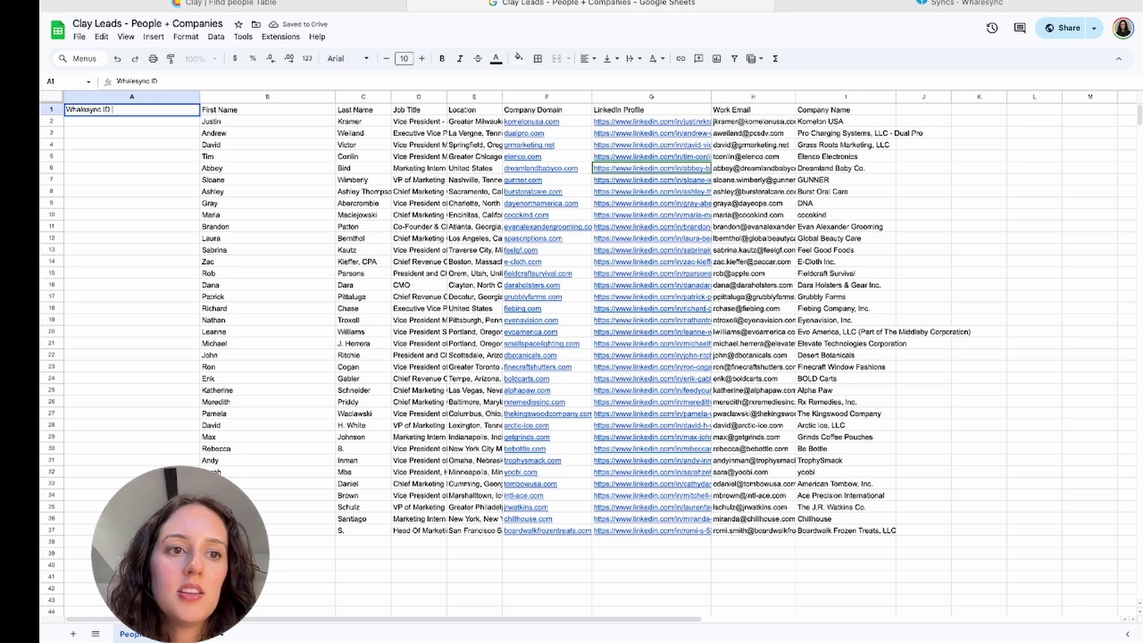
key("Return")
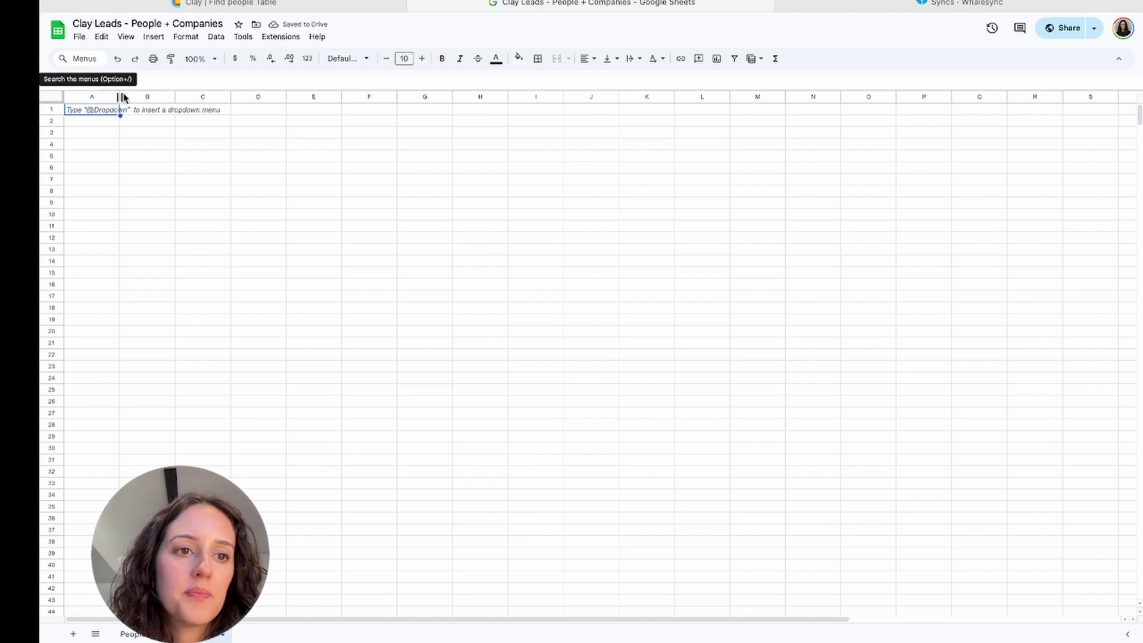
Widen column A of the companies sheet and enter the header Whalesync ID in A1.
left_click_drag(119, 95, 158, 95)
left_click(133, 112)
type("Whalesync ID")
key("Return")
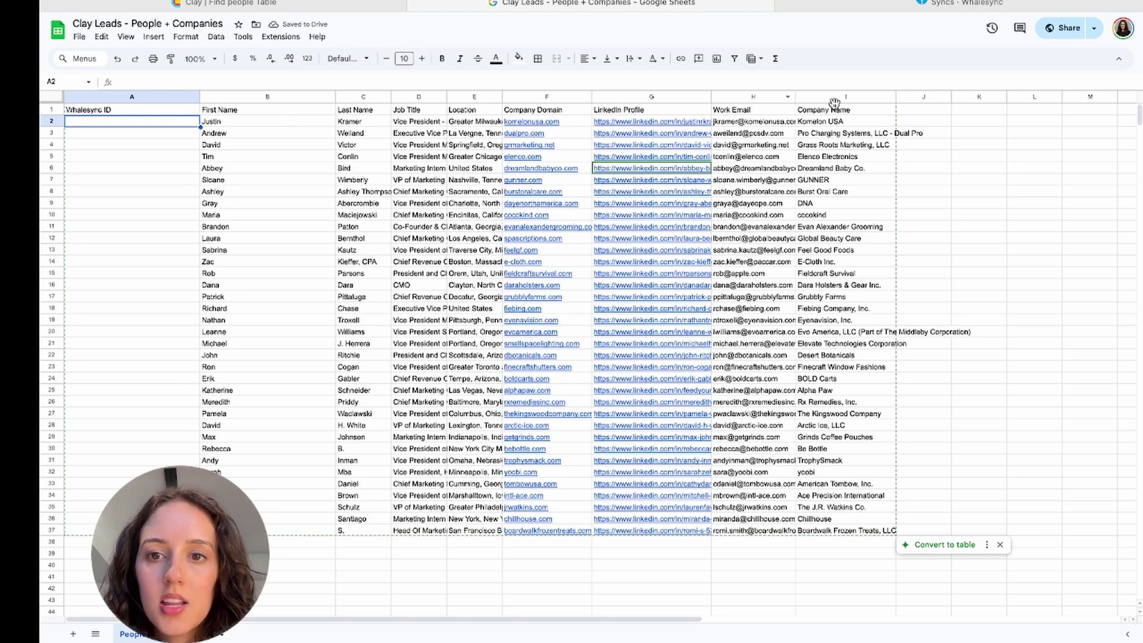
Copy the Company Name column from the People sheet into column B of the companies sheet and widen that column.
left_click(845, 96)
right_click(845, 94)
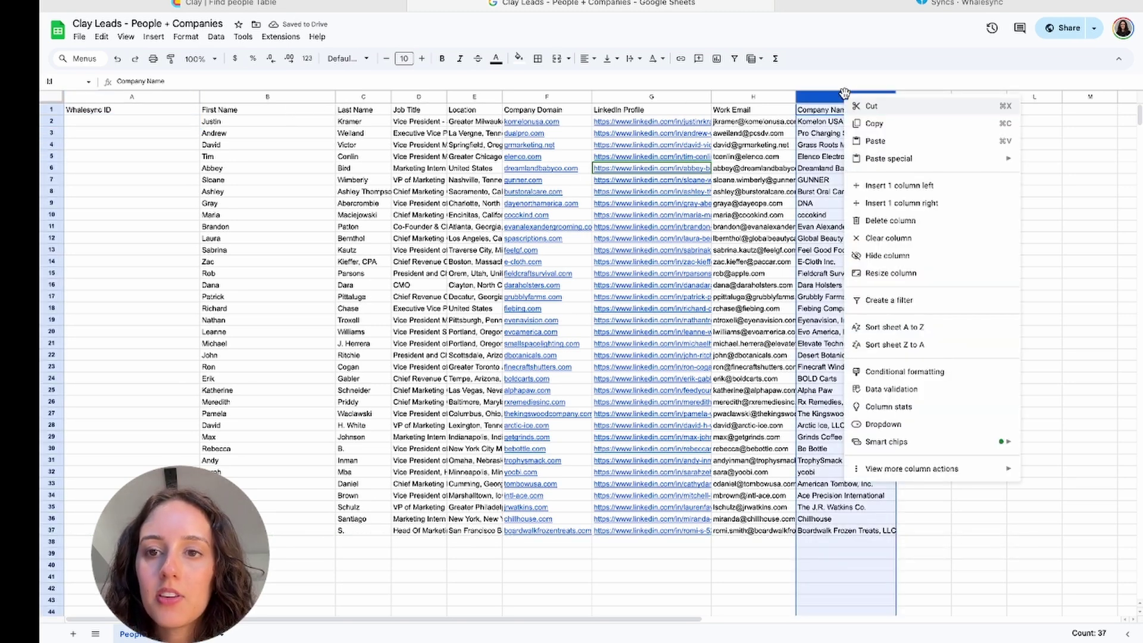
left_click(874, 120)
key("ctrl+z")
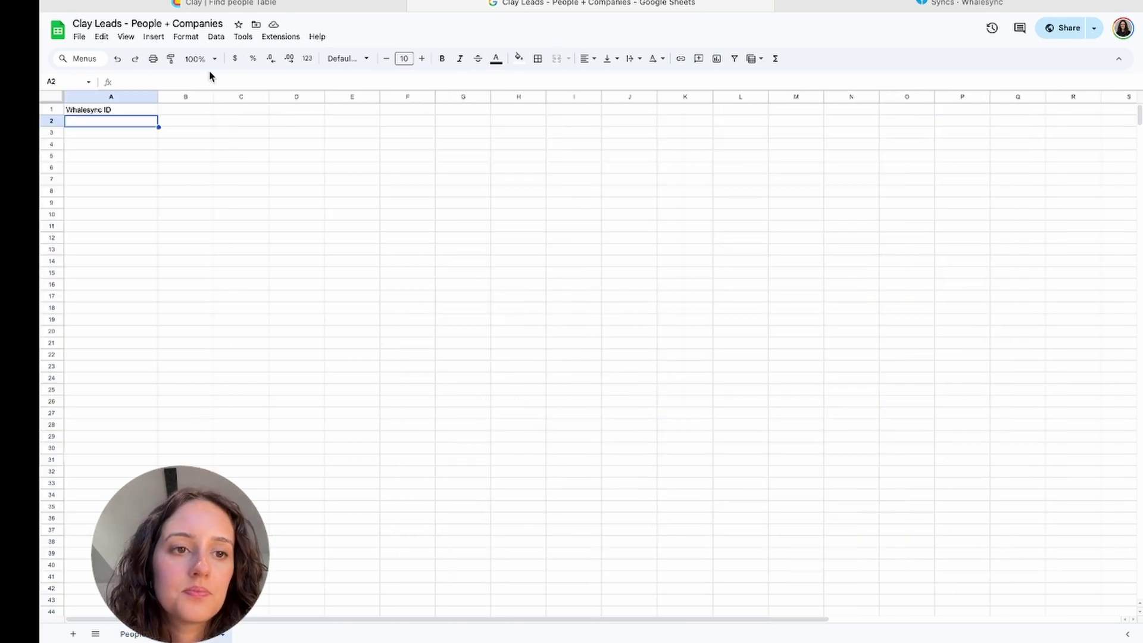
left_click_drag(215, 95, 337, 96)
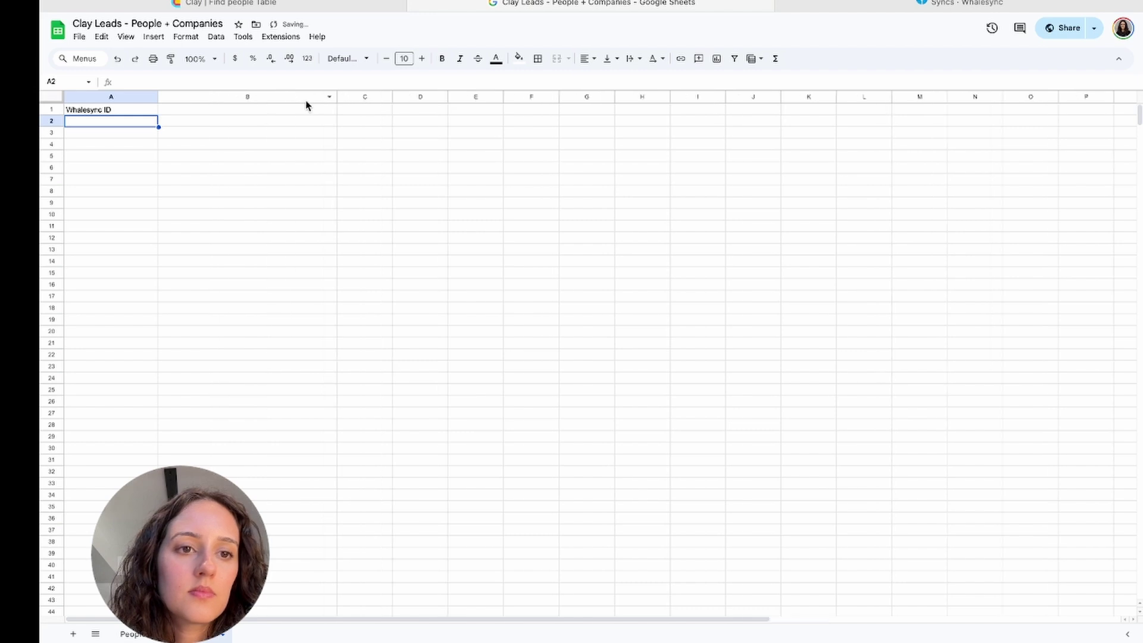
left_click(250, 109)
left_click(250, 100)
right_click(248, 98)
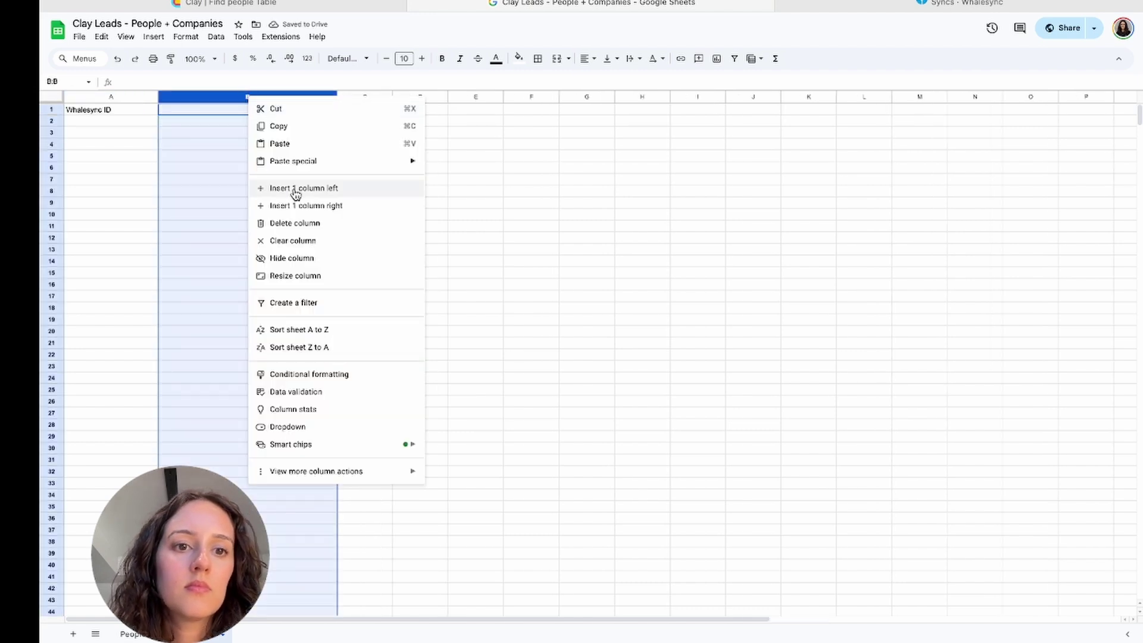
mouse_move(286, 165)
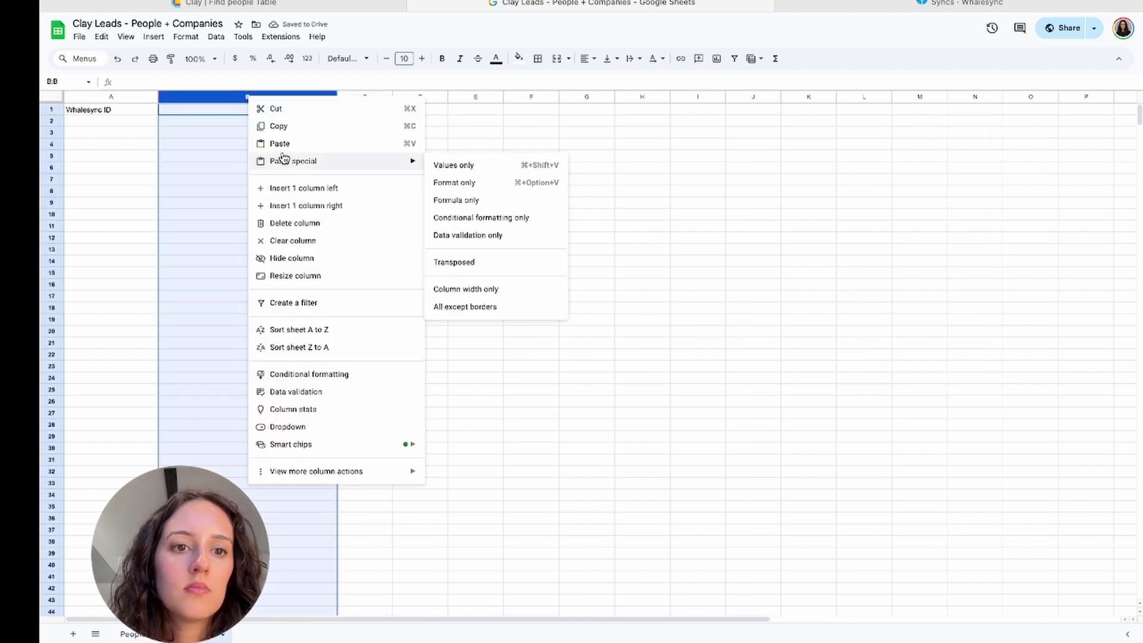
left_click(281, 145)
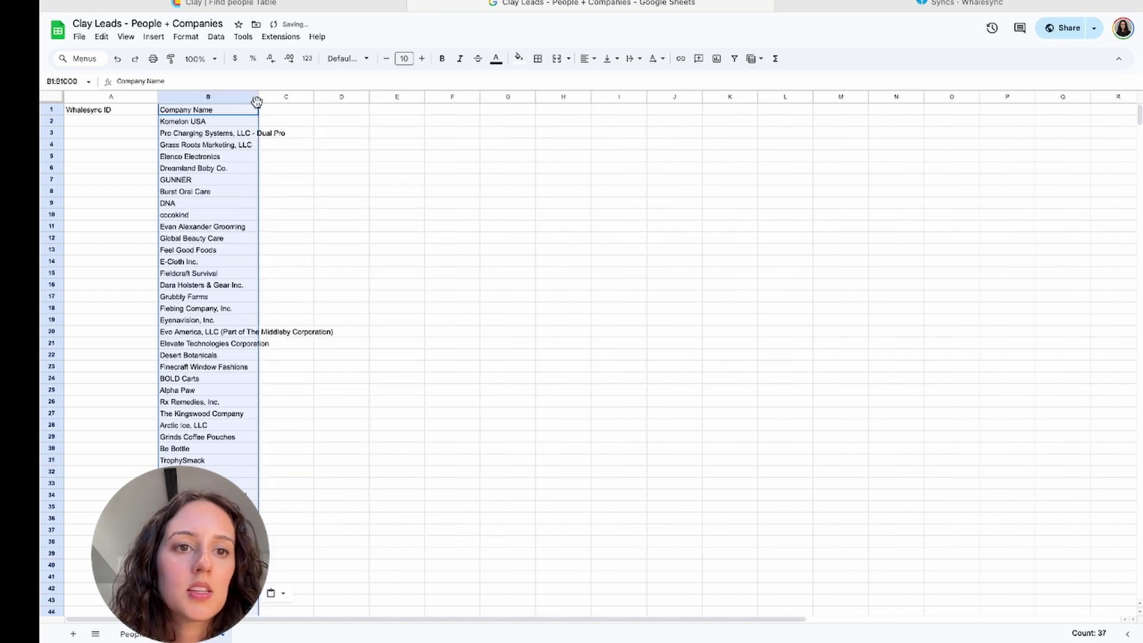
left_click_drag(259, 98, 295, 98)
Copy the Company Domain column from the People sheet into column C of the companies sheet.
left_click(136, 634)
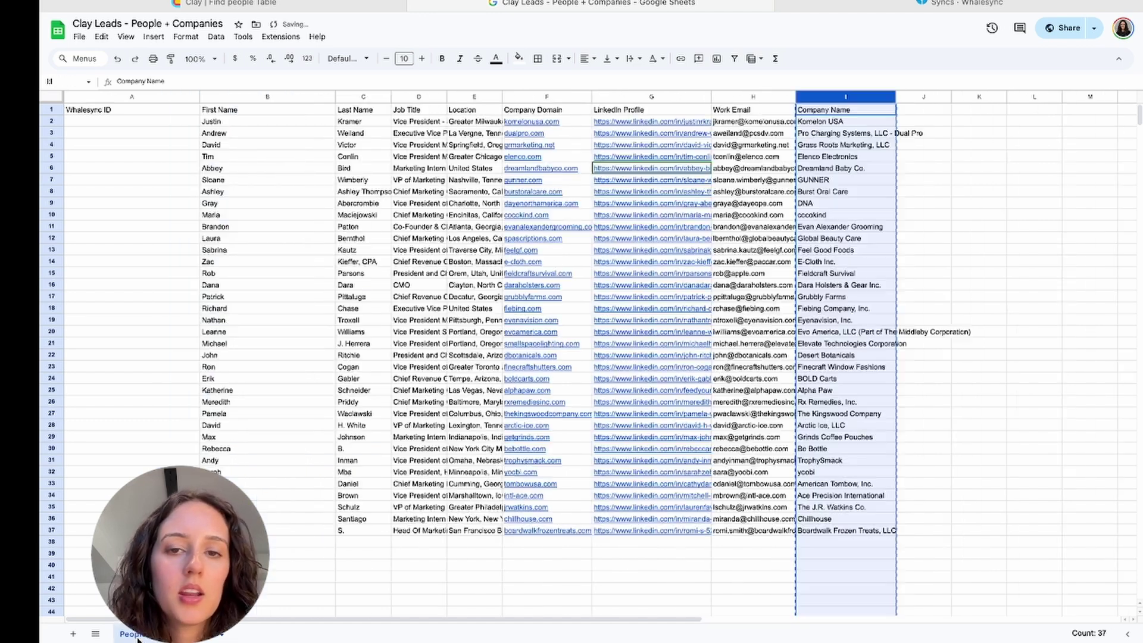
right_click(534, 98)
left_click(561, 127)
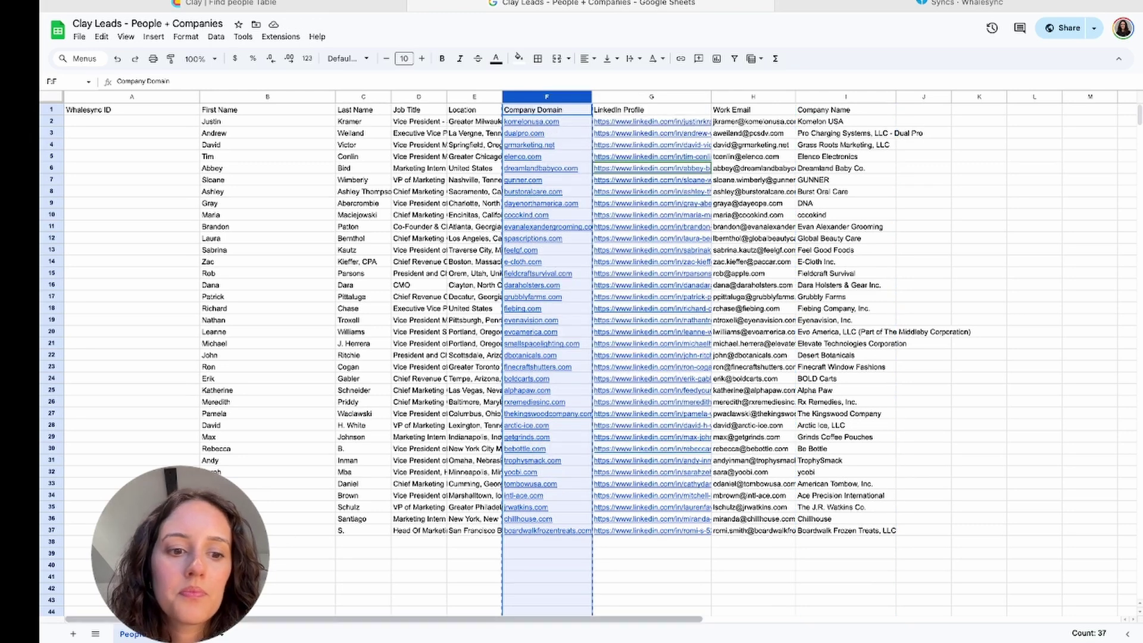
left_click(196, 635)
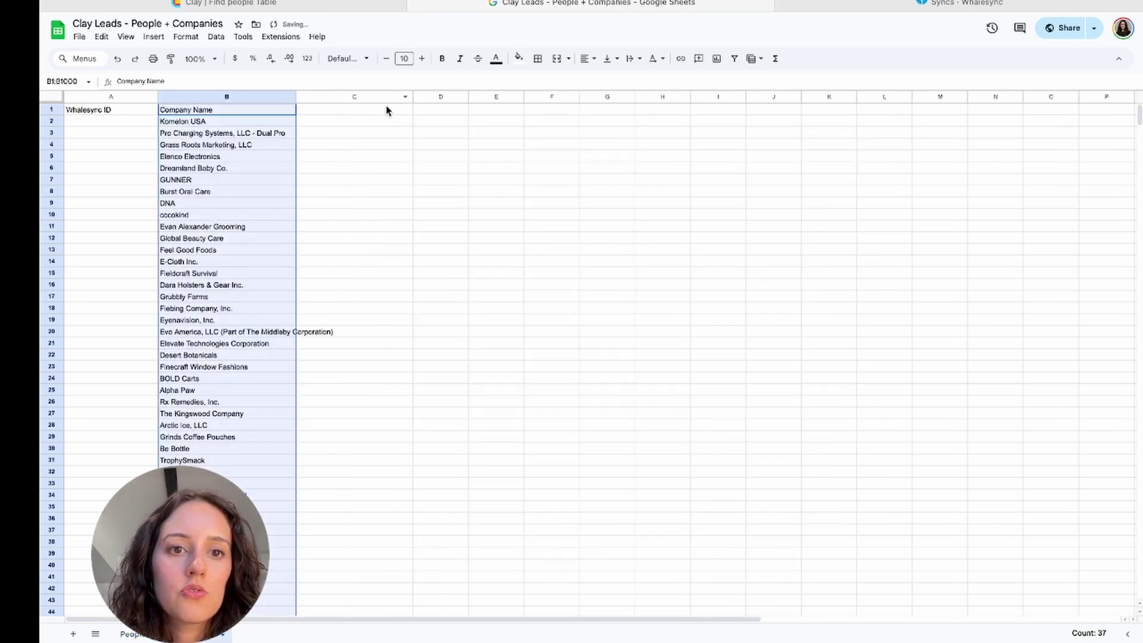
left_click(380, 97)
right_click(380, 97)
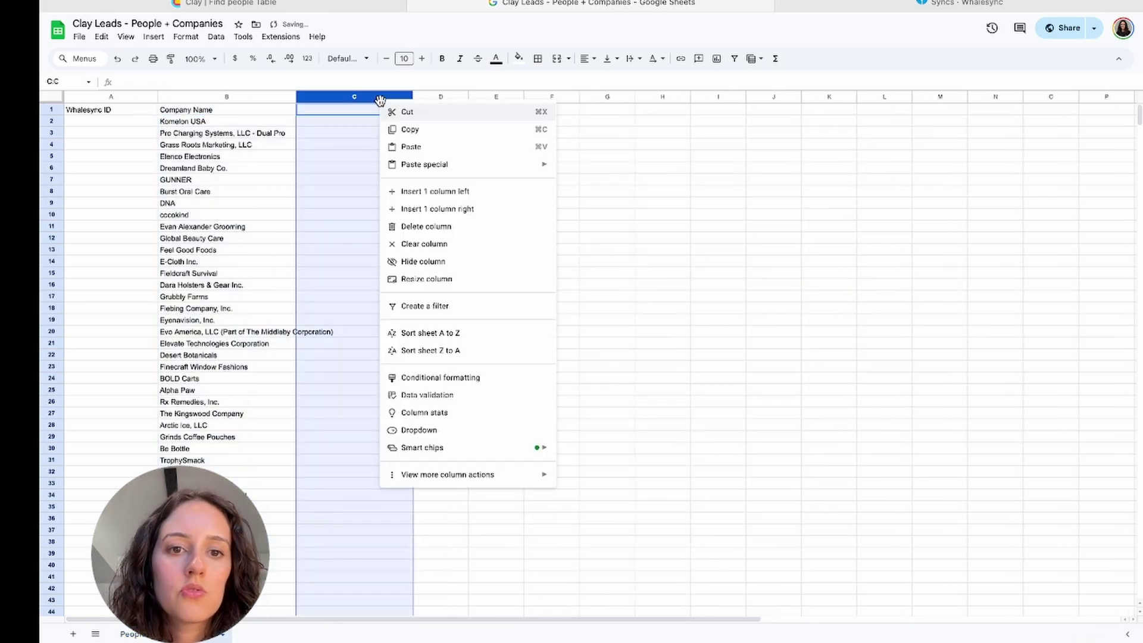
left_click(412, 147)
Enter the header Related_People in D1 of the companies sheet and widen column D.
left_click(413, 122)
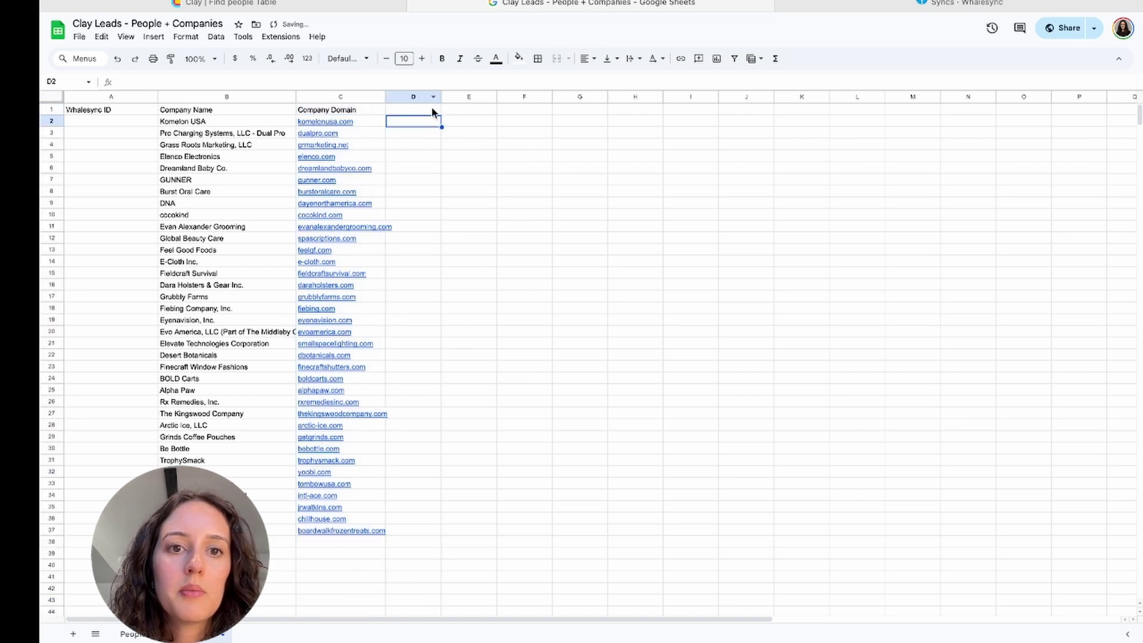
left_click(436, 109)
type("Related")
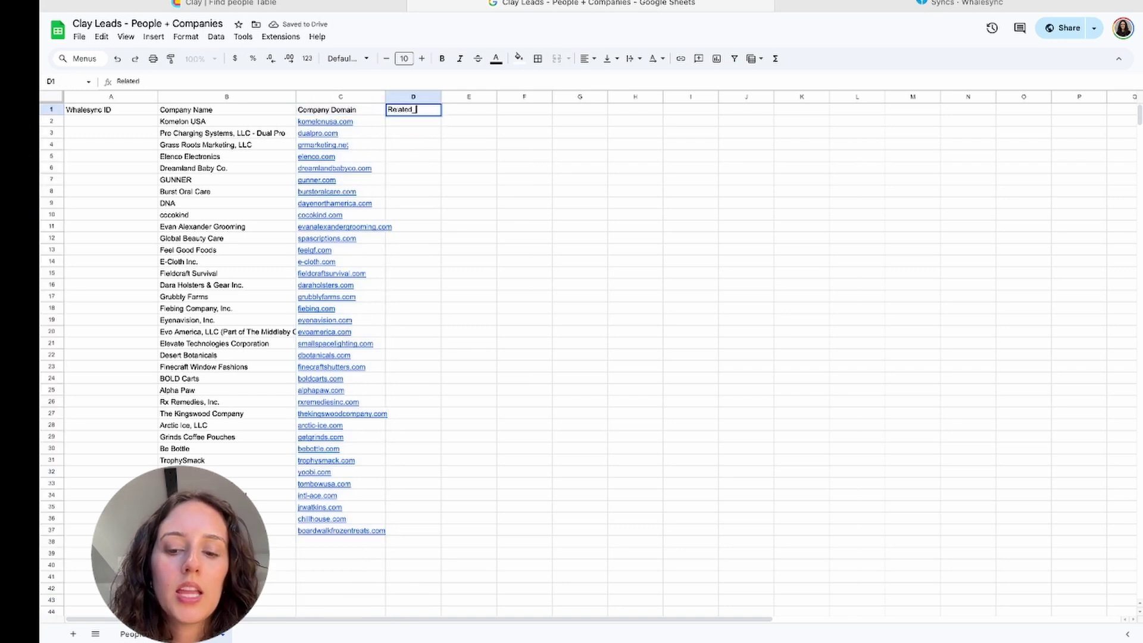
type("_People")
key("Return")
left_click_drag(441, 96, 478, 97)
Delete the Company Name and Company Domain columns from the People sheet.
left_click(133, 634)
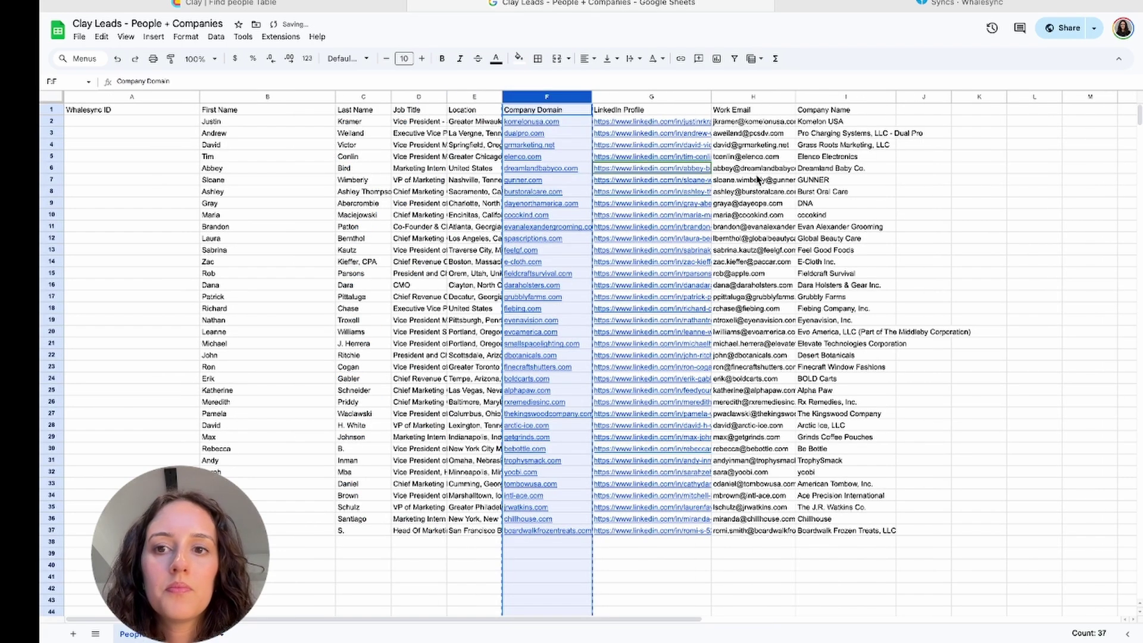
left_click(821, 96)
right_click(822, 95)
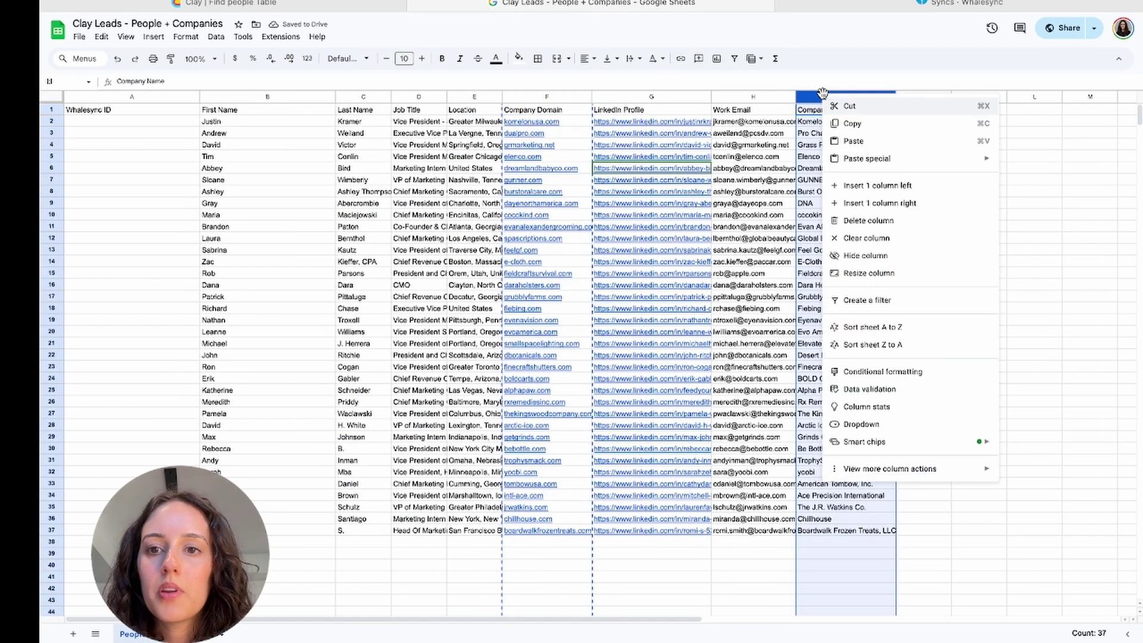
left_click(868, 220)
right_click(560, 99)
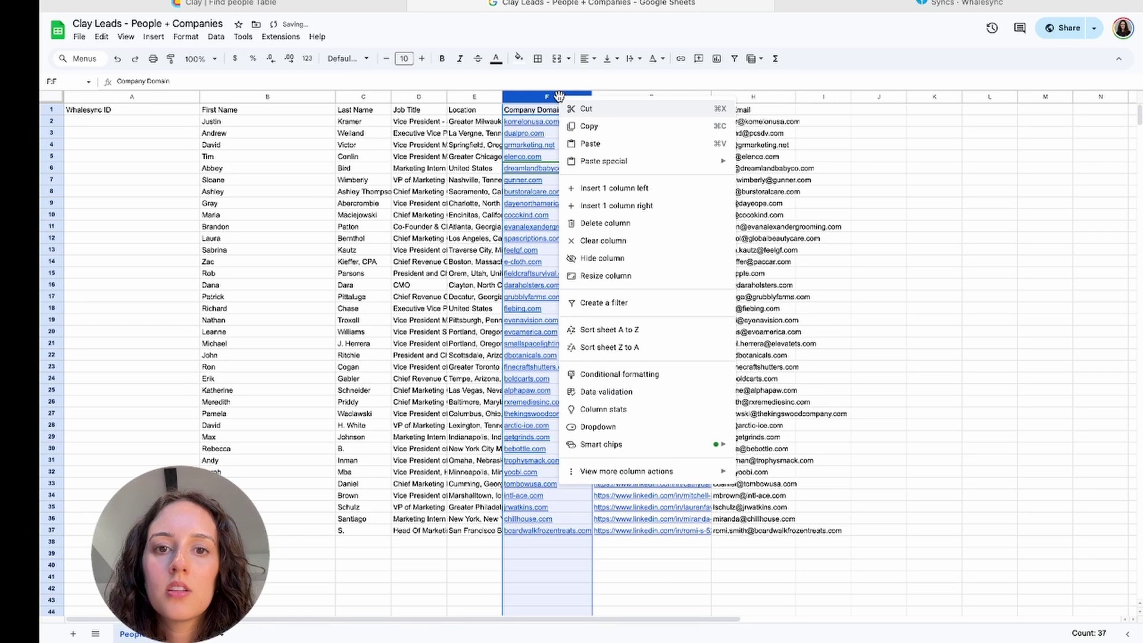
left_click(619, 222)
Enter the header Related_Companies in H1 of the People sheet and widen the LinkedIn Profile, Work Email and Related_Companies columns.
left_click(734, 97)
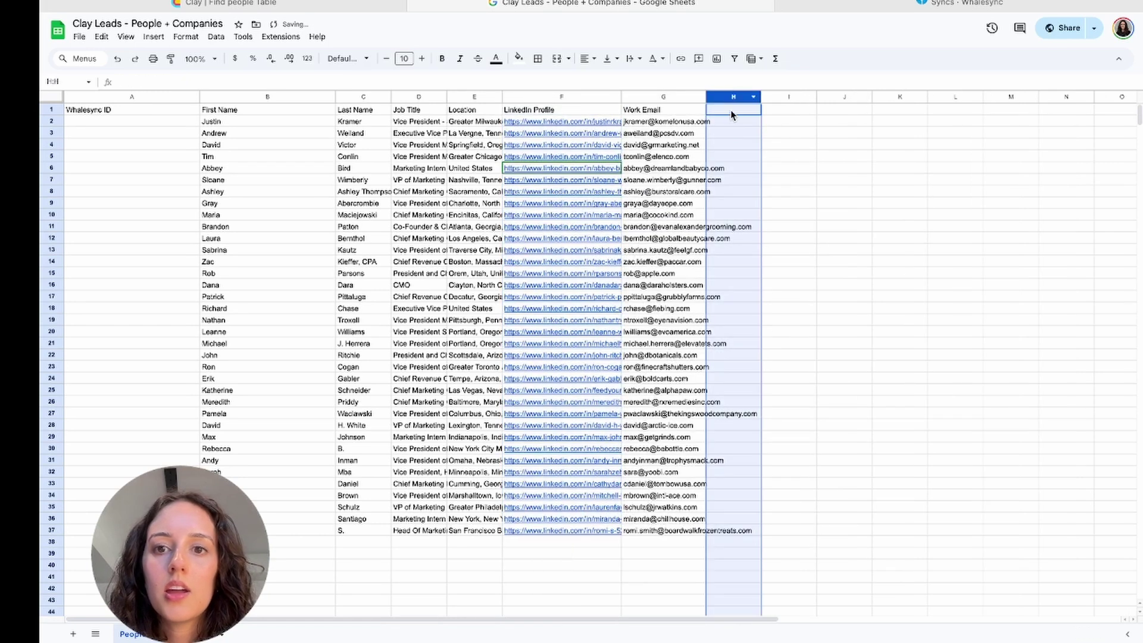
left_click(735, 110)
type("Related_Companies")
key("Return")
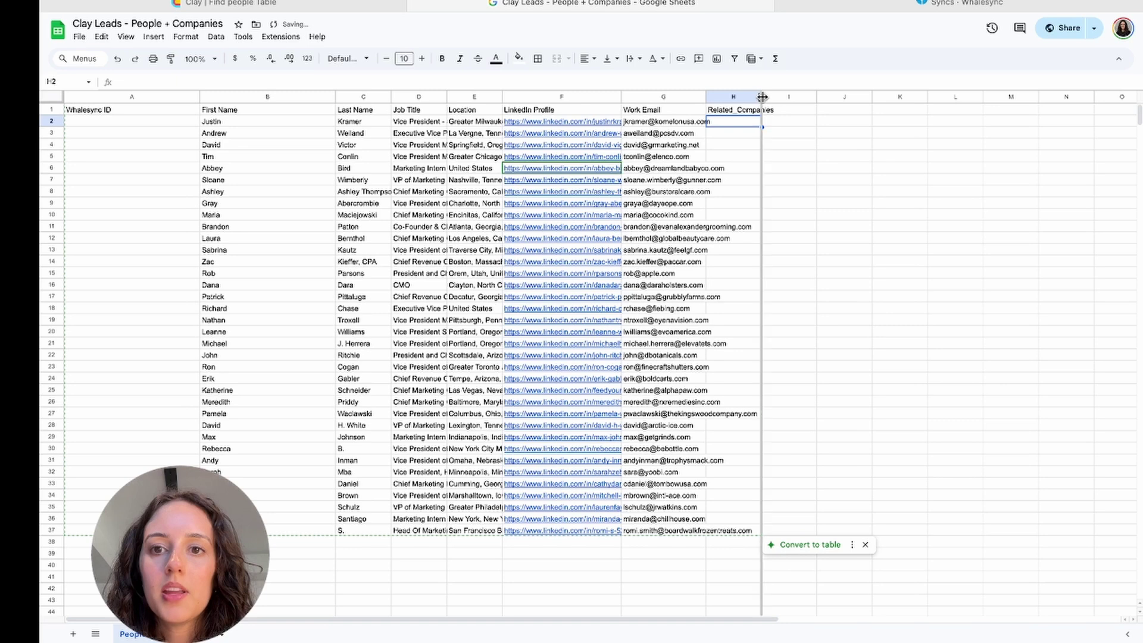
left_click_drag(762, 97, 804, 97)
left_click_drag(705, 97, 736, 97)
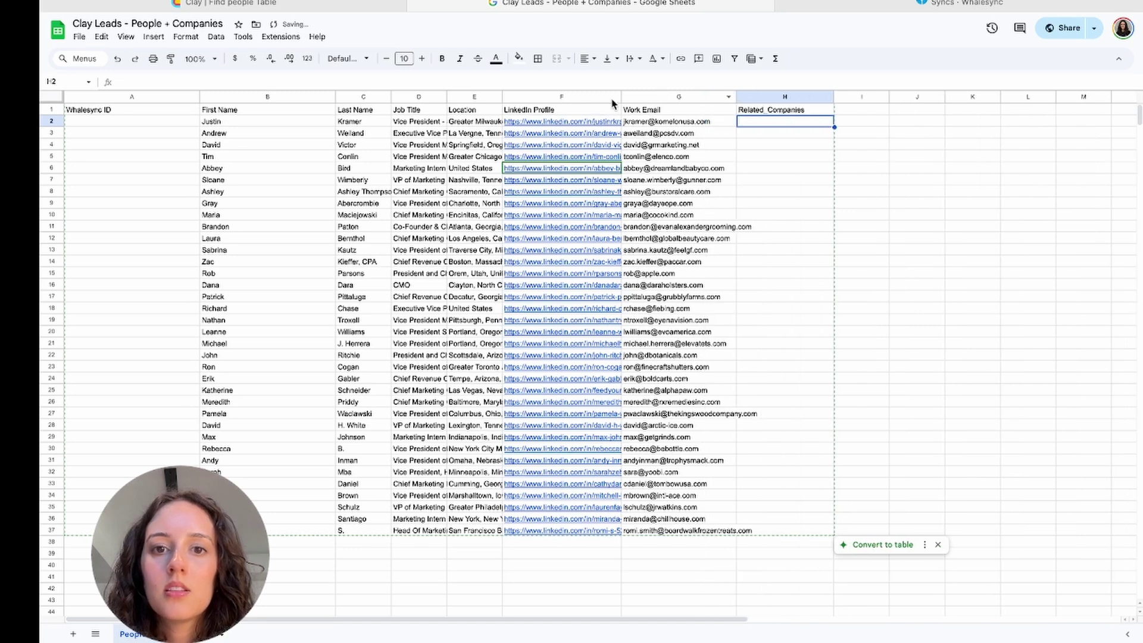
left_click_drag(622, 97, 645, 97)
left_click(909, 181)
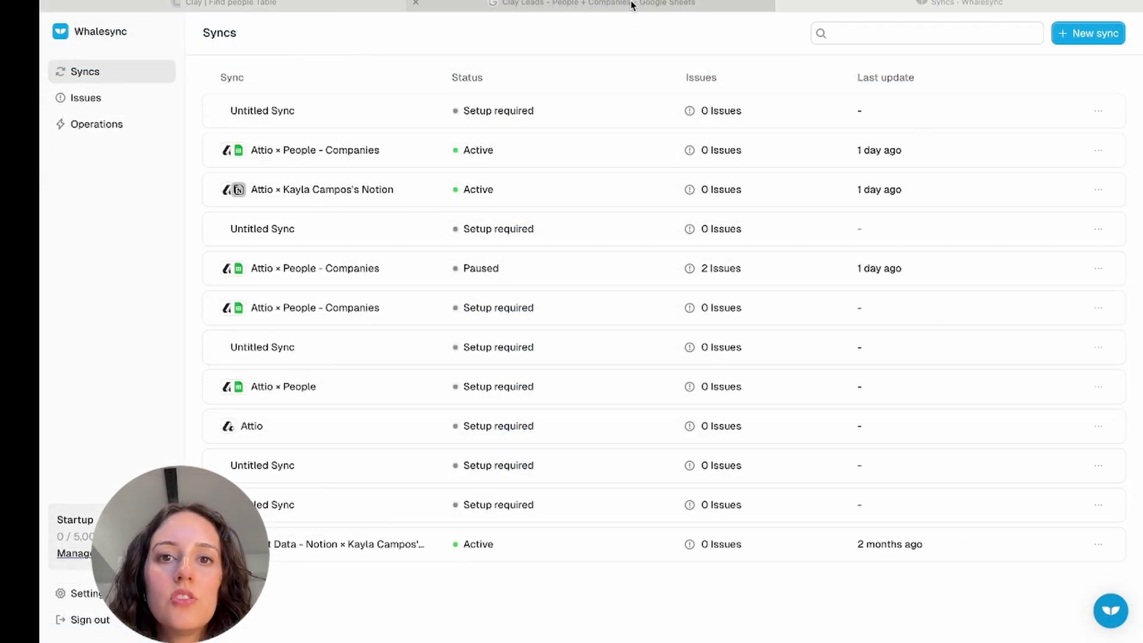
Check the prepared People sheet in Google Sheets, then switch to Whalesync and start creating a new sync.
left_click(632, 5)
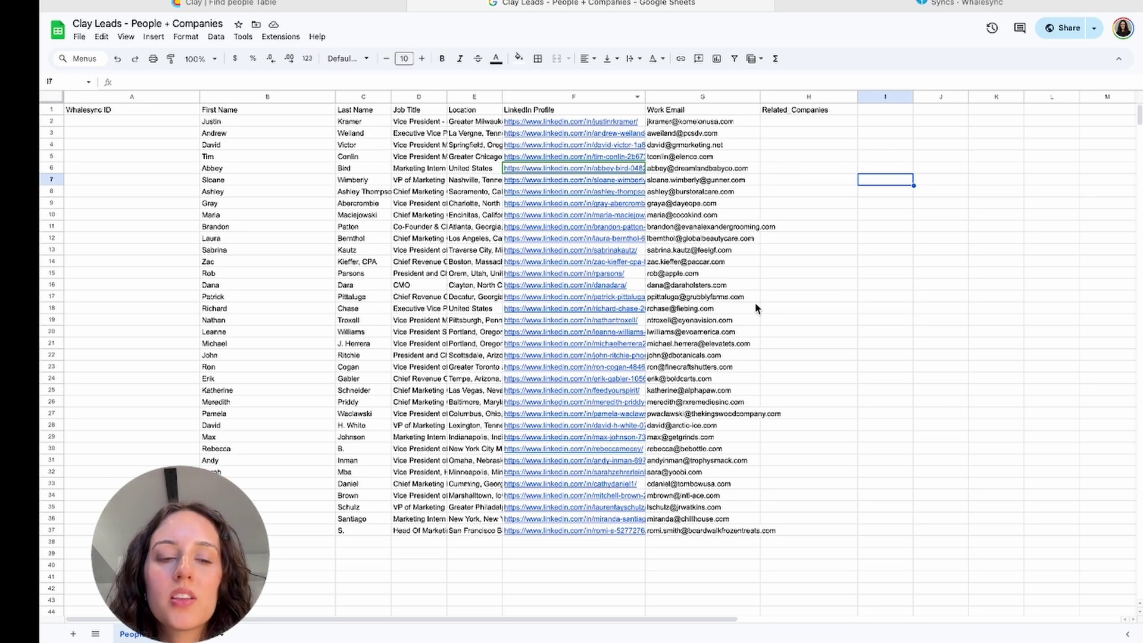
left_click(901, 6)
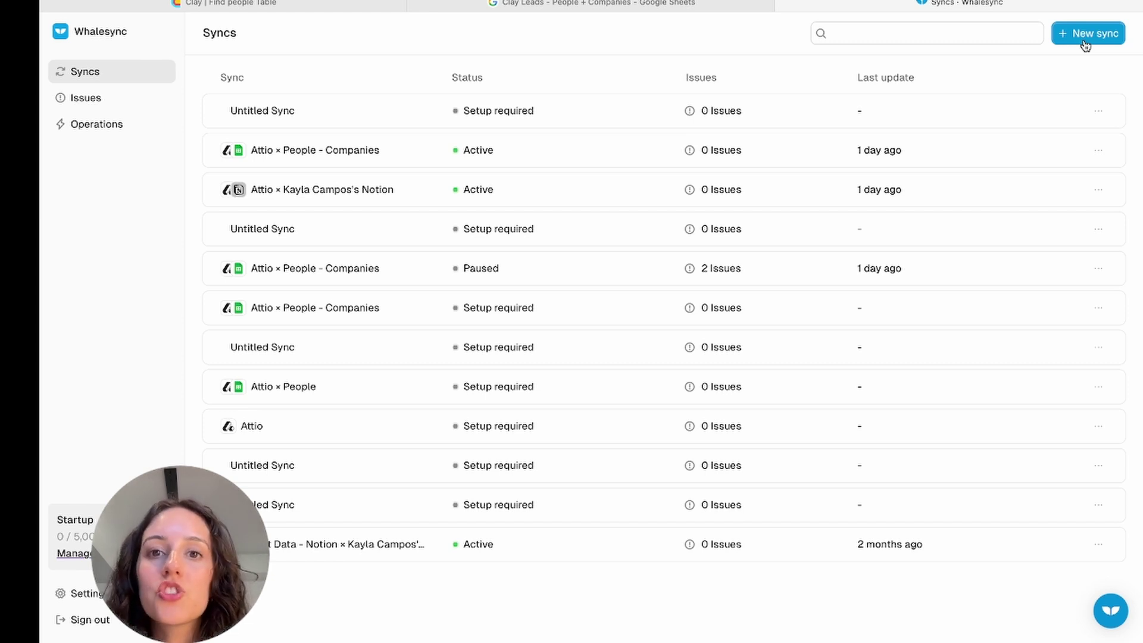
left_click(727, 8)
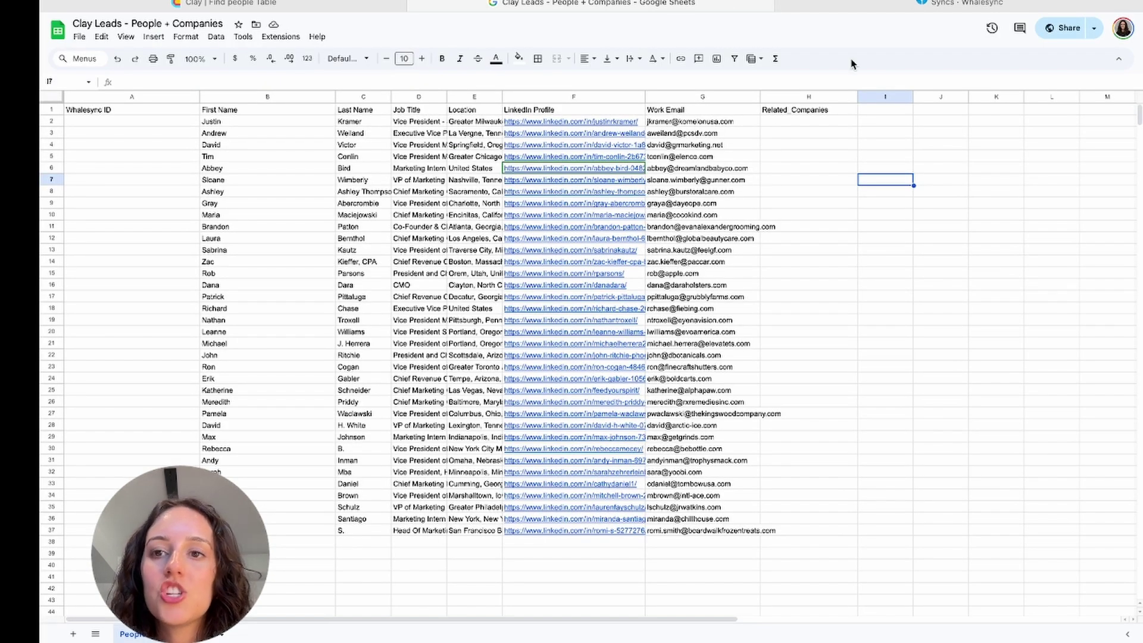
left_click(936, 8)
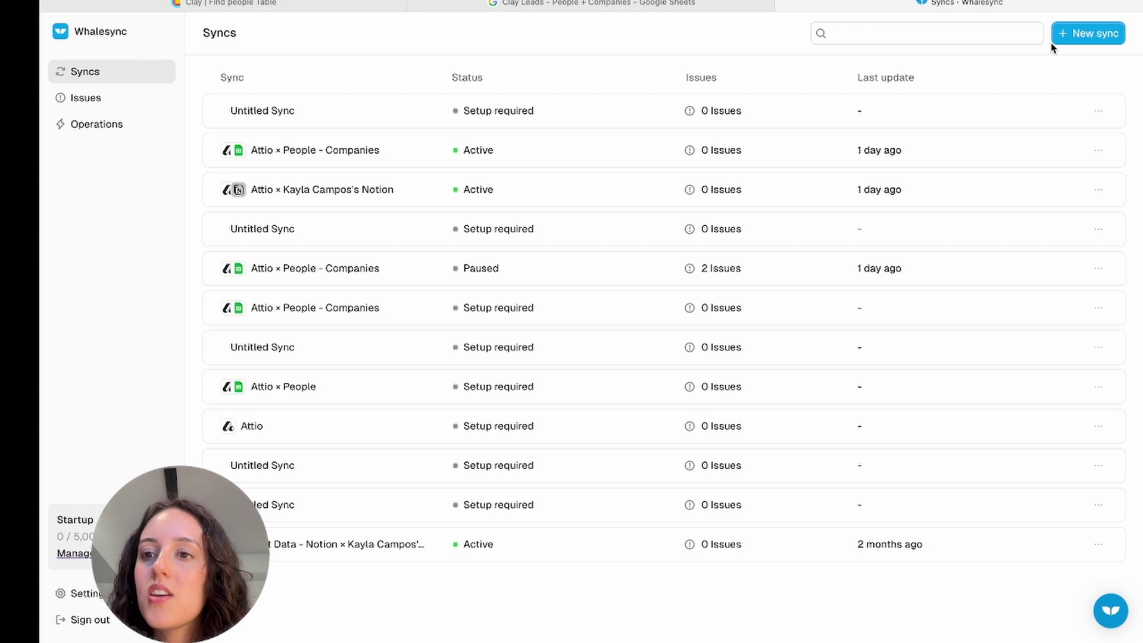
left_click(1094, 36)
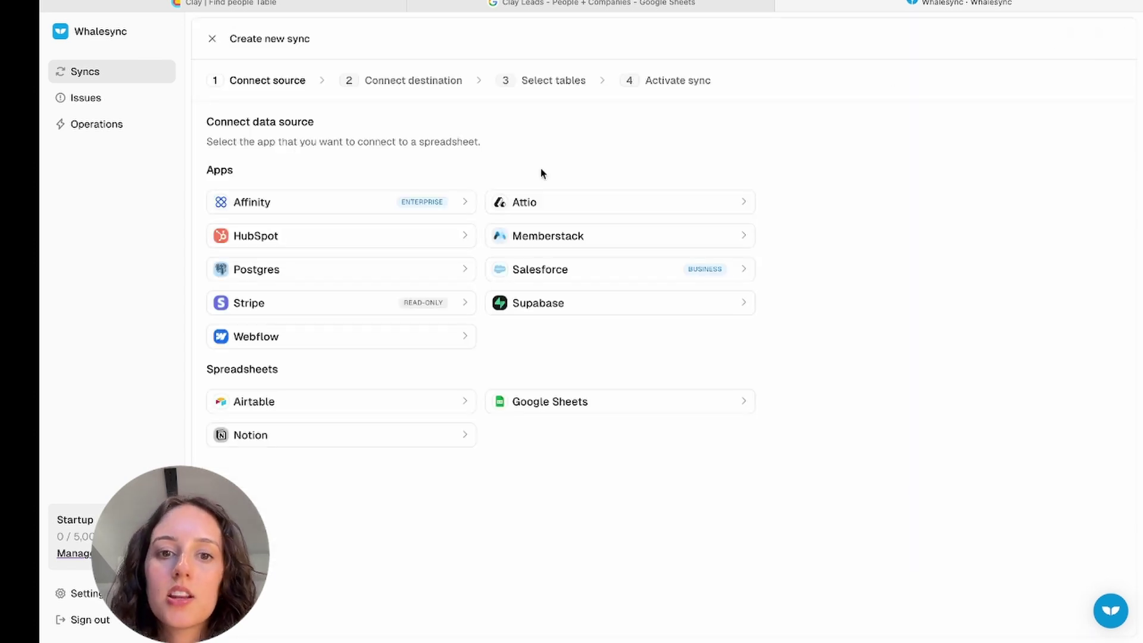
Connect Attio as the sync source, authorizing access to the Revautex-demo workspace, and continue to the destination selection.
left_click(543, 200)
left_click(708, 382)
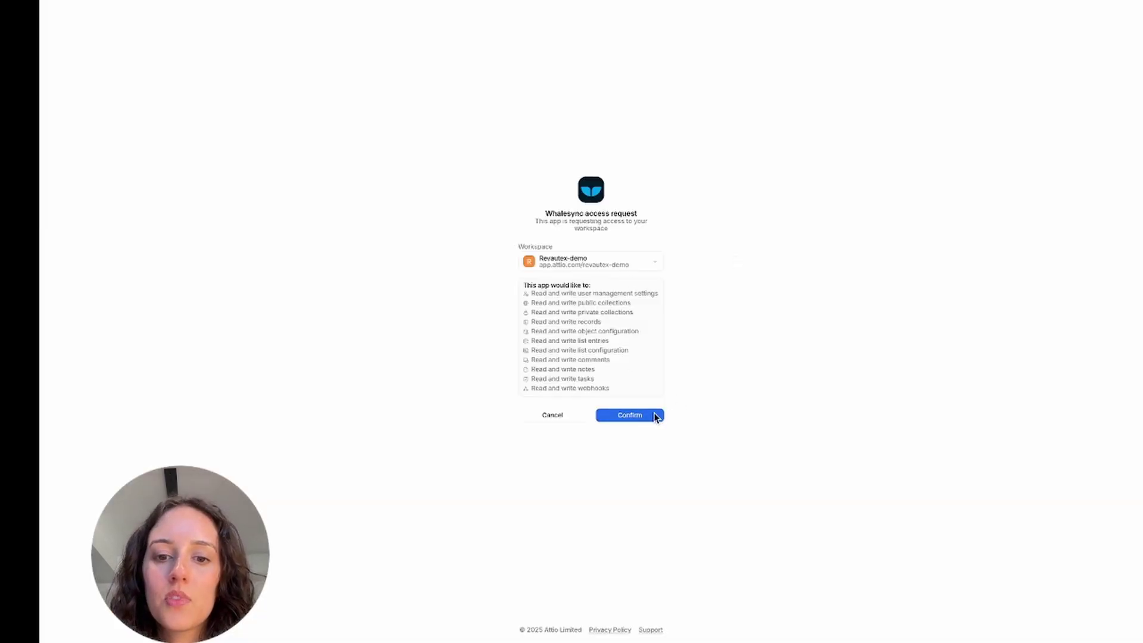
left_click(630, 416)
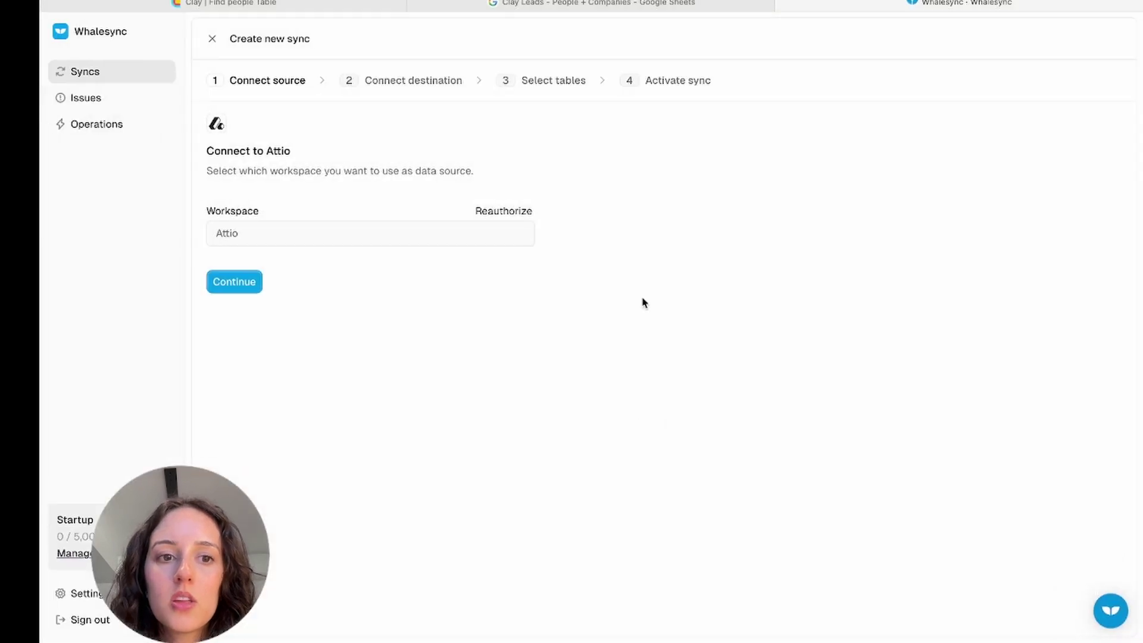
left_click(244, 284)
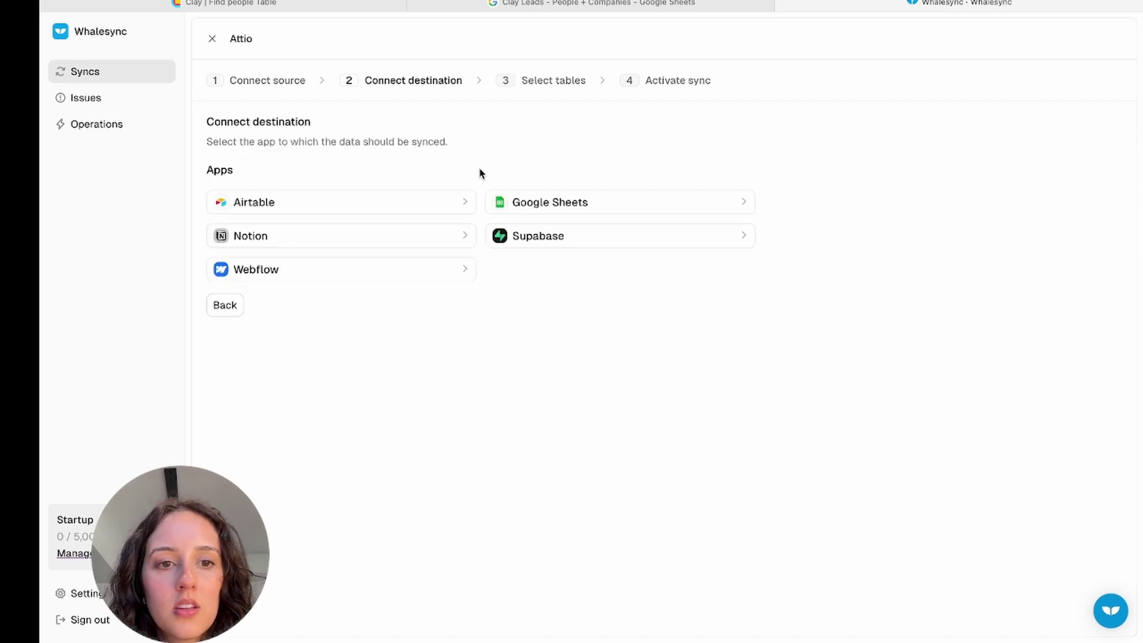
Connect Google Sheets as the destination using the URL of the Clay Leads - People + Companies spreadsheet and authorize access.
left_click(522, 198)
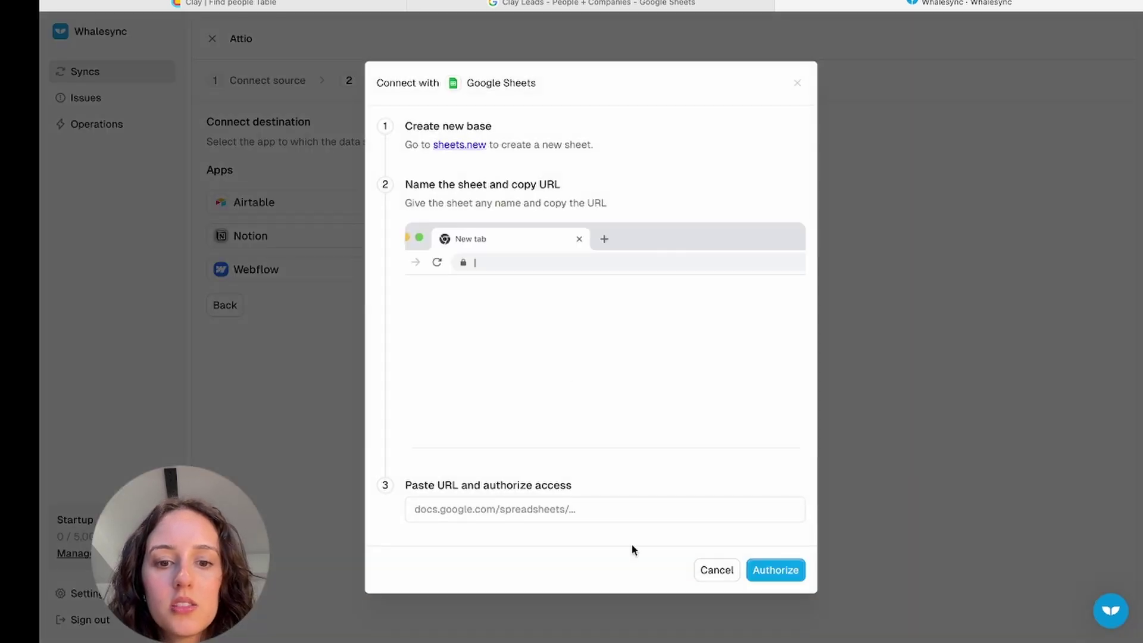
left_click(457, 3)
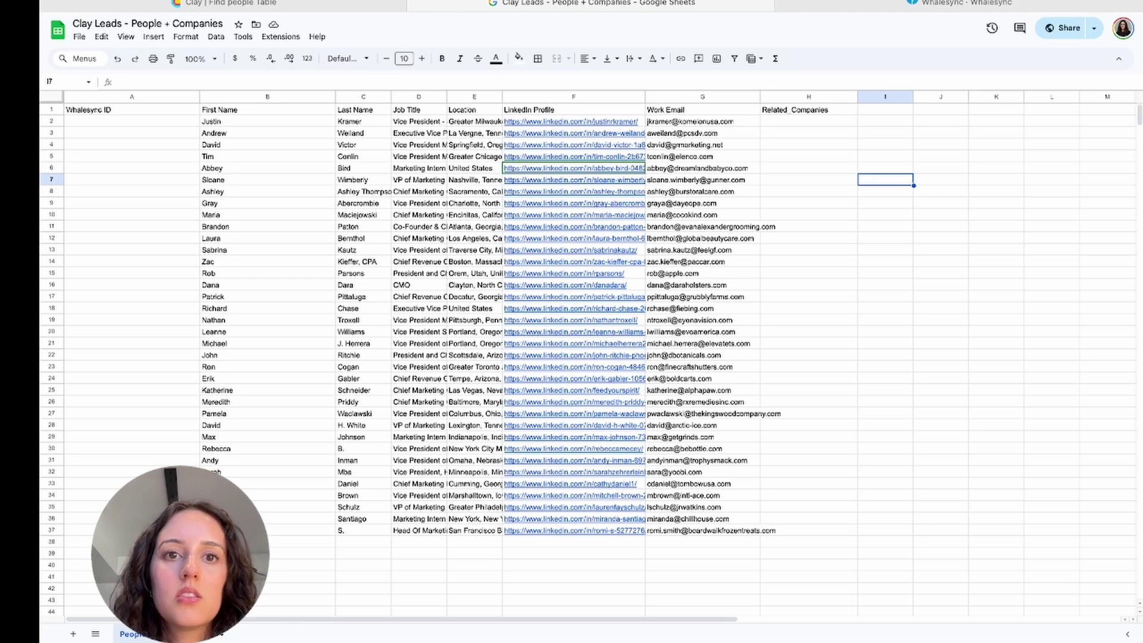
left_click(464, 3)
key("ctrl+Tab")
left_click(471, 507)
key("super+v")
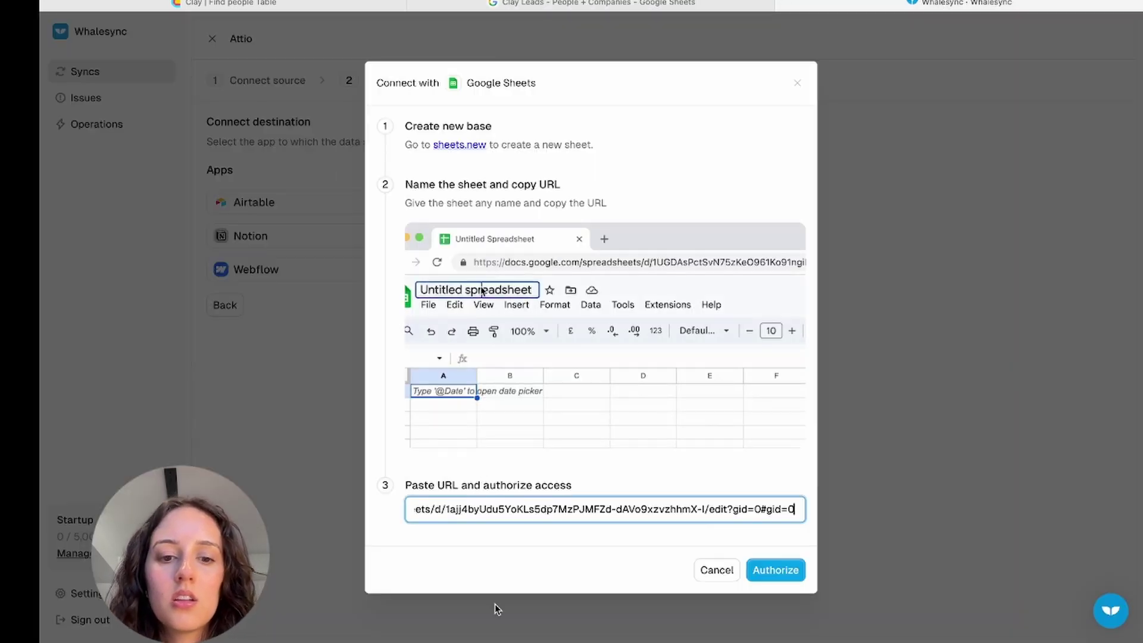
left_click(775, 570)
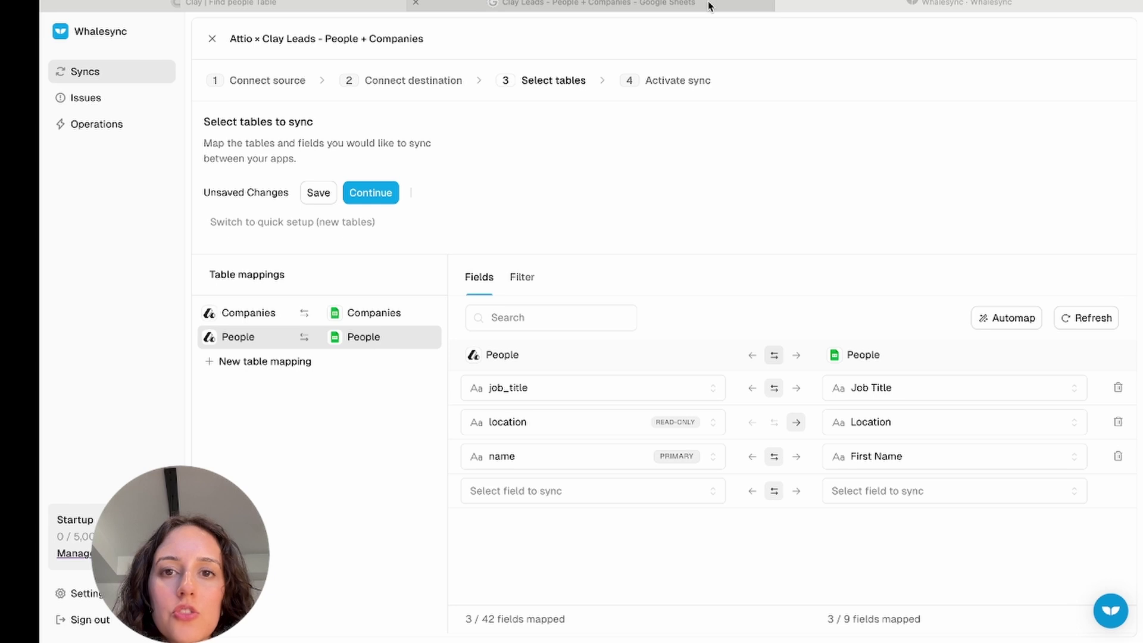
Examine the Attio People fields available for the name mapping, the name columns in the Google sheet, and the Clay table.
left_click(539, 459)
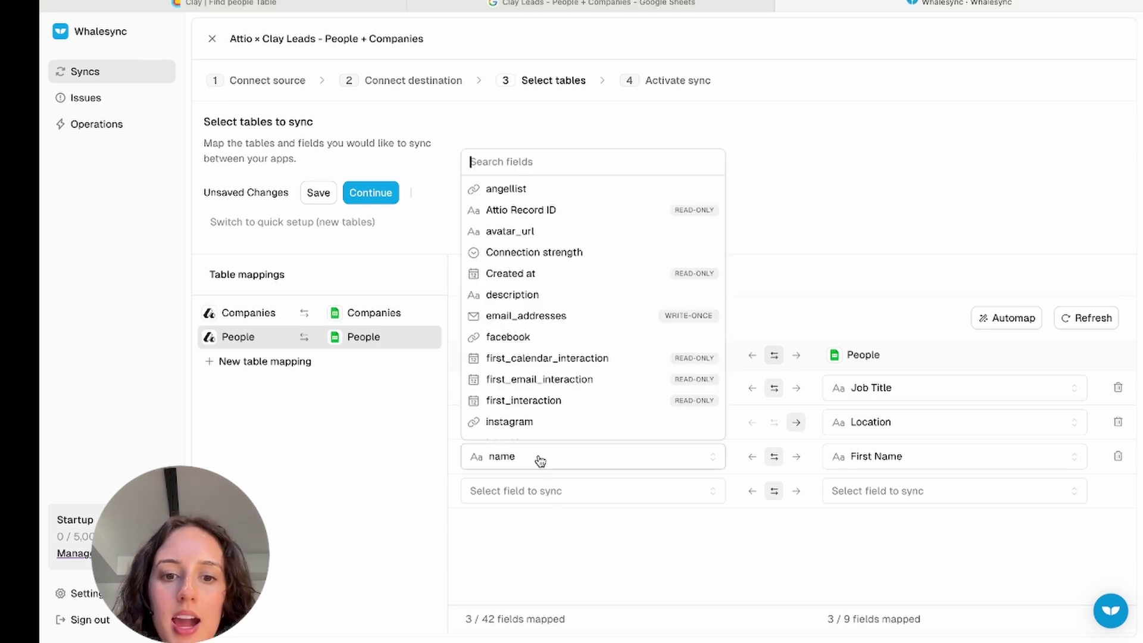
scroll(540, 264, "down", 10)
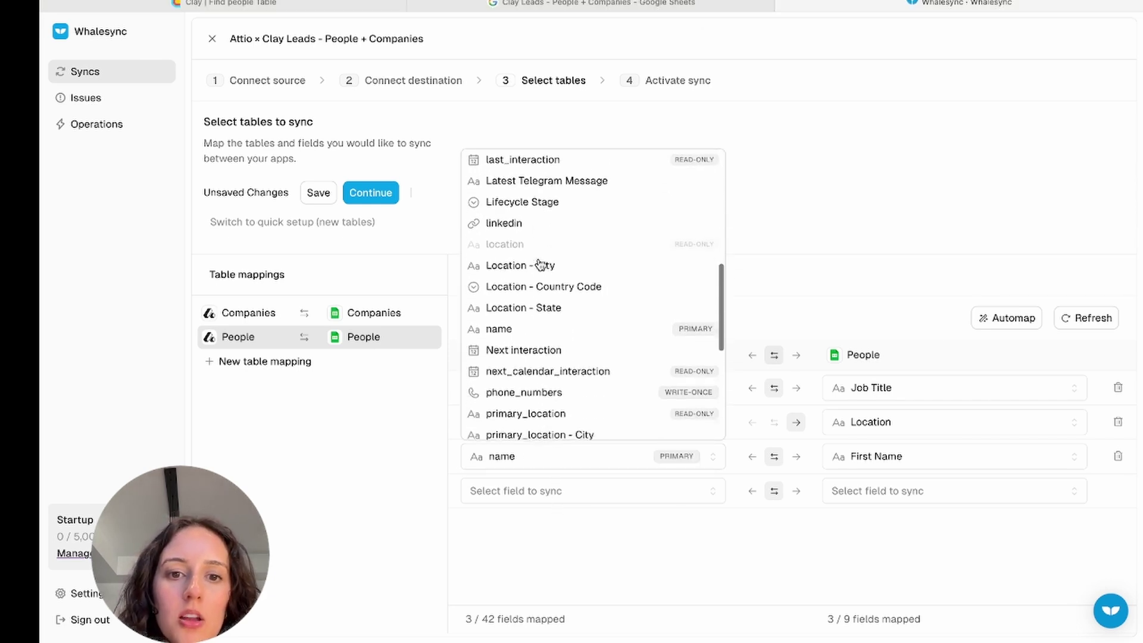
left_click(754, 297)
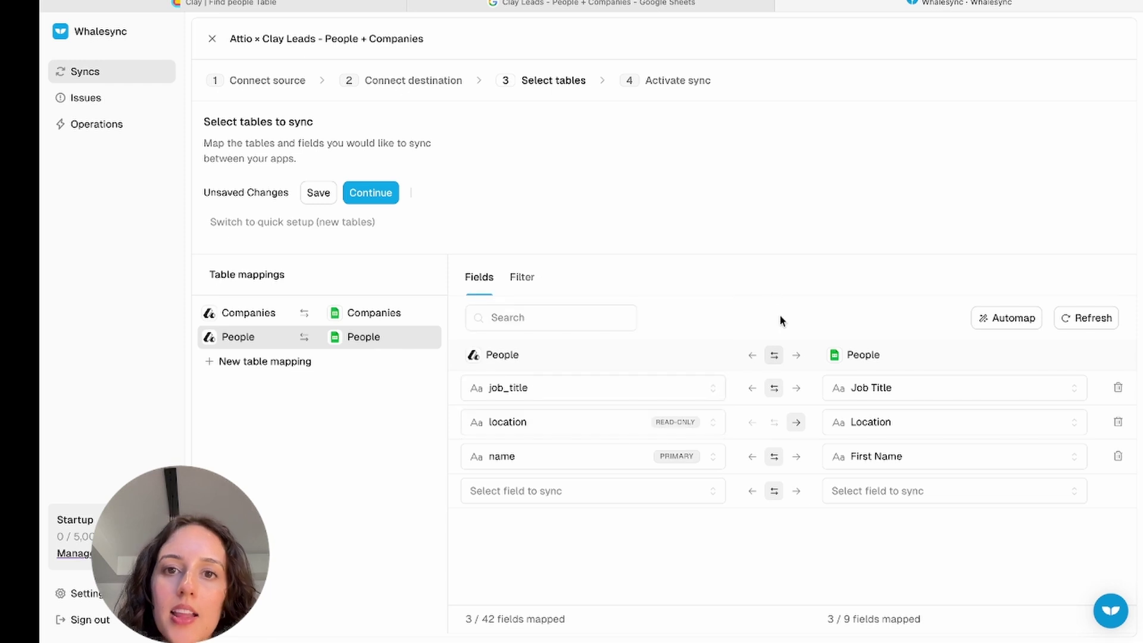
left_click(673, 12)
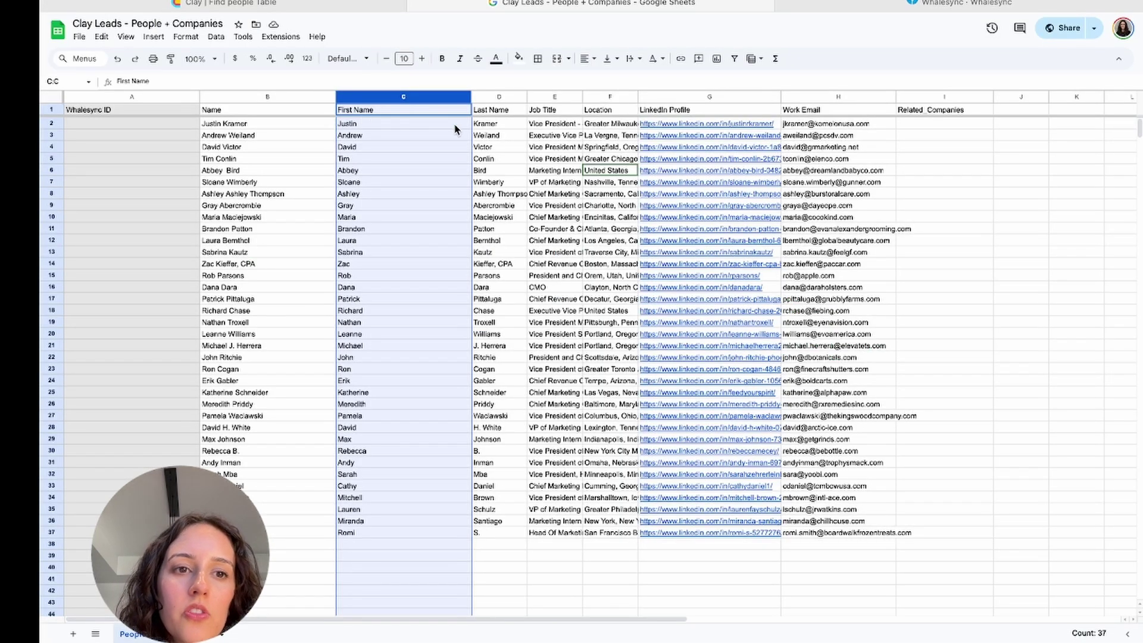
left_click(381, 127)
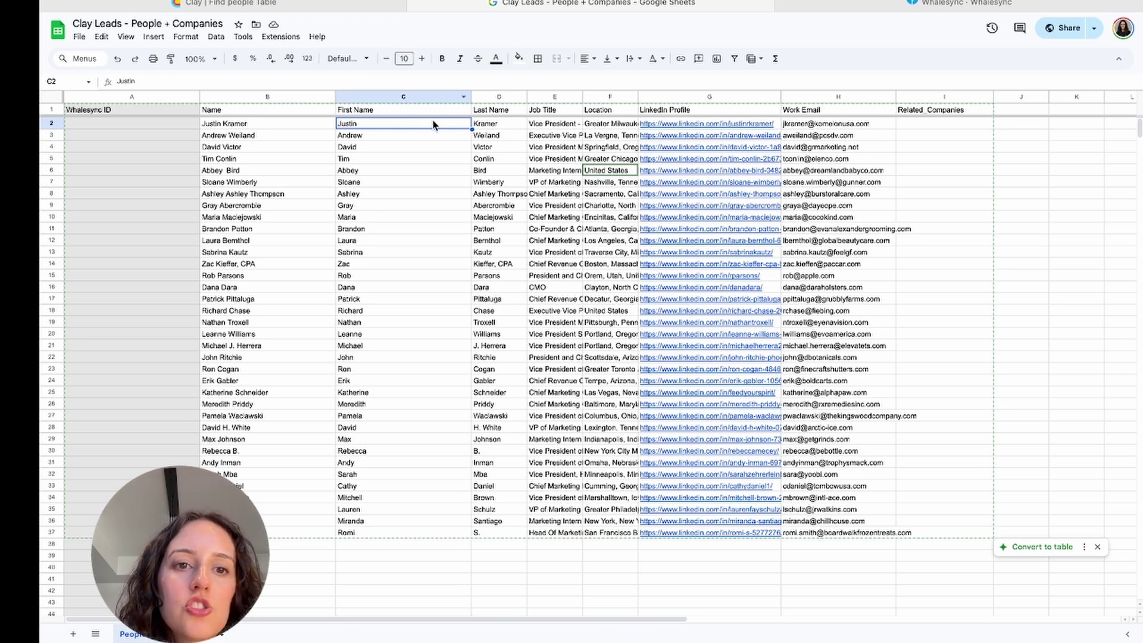
left_click(369, 7)
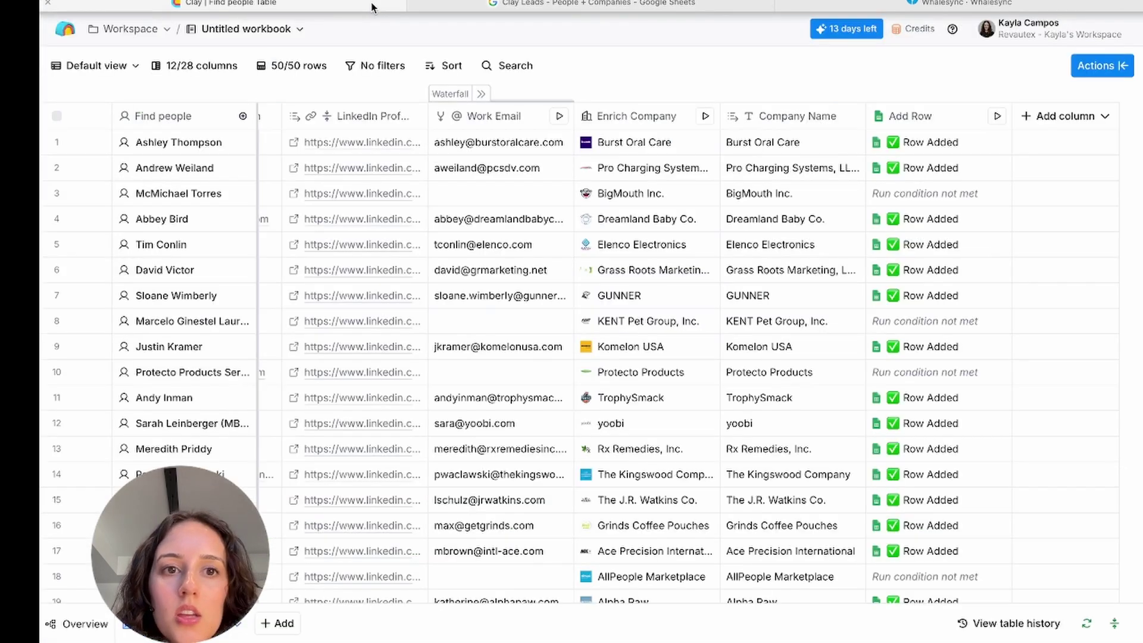
Switch back to Whalesync and map Attio's name field to the Name field in the People table mapping.
left_click(927, 12)
left_click(875, 467)
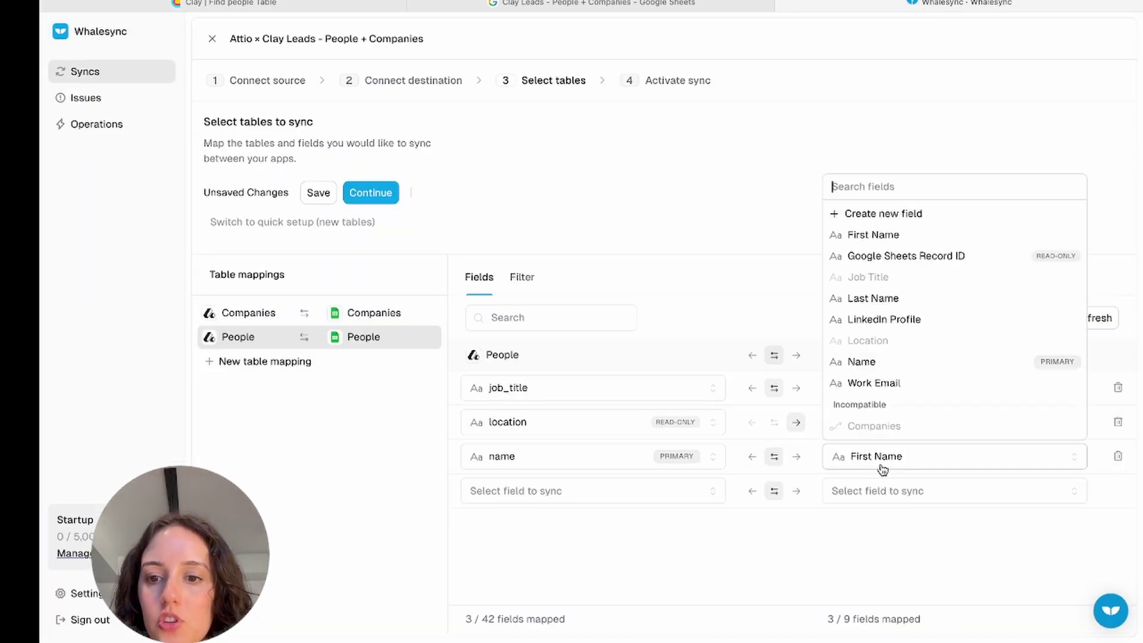
left_click(862, 363)
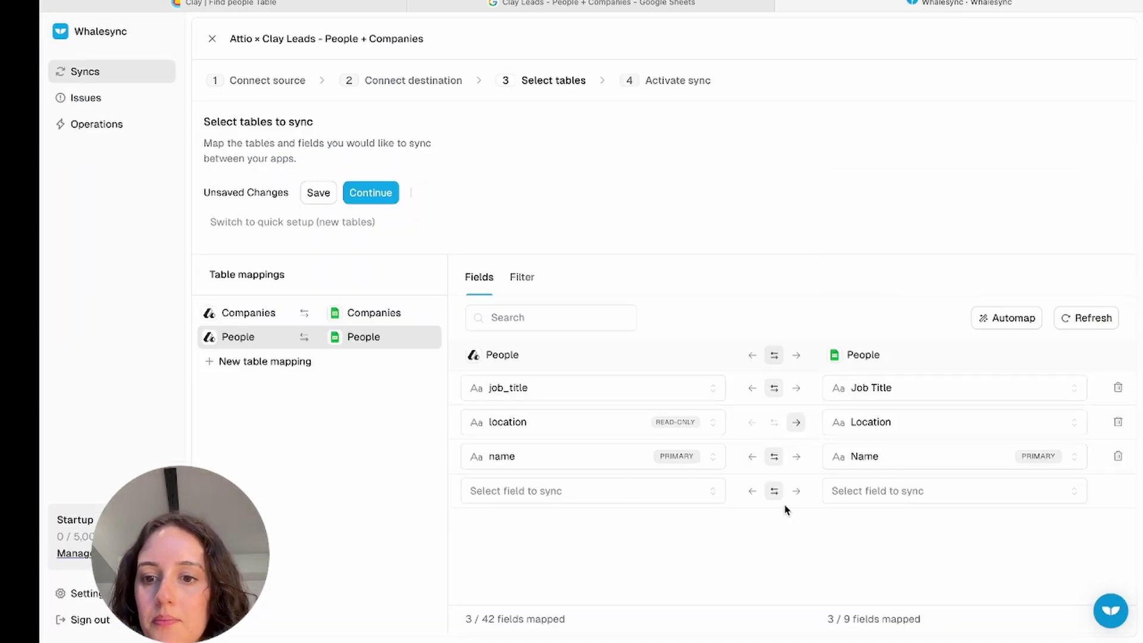
Map Attio's linkedin field to the LinkedIn Profile field in the People table mapping.
left_click(646, 494)
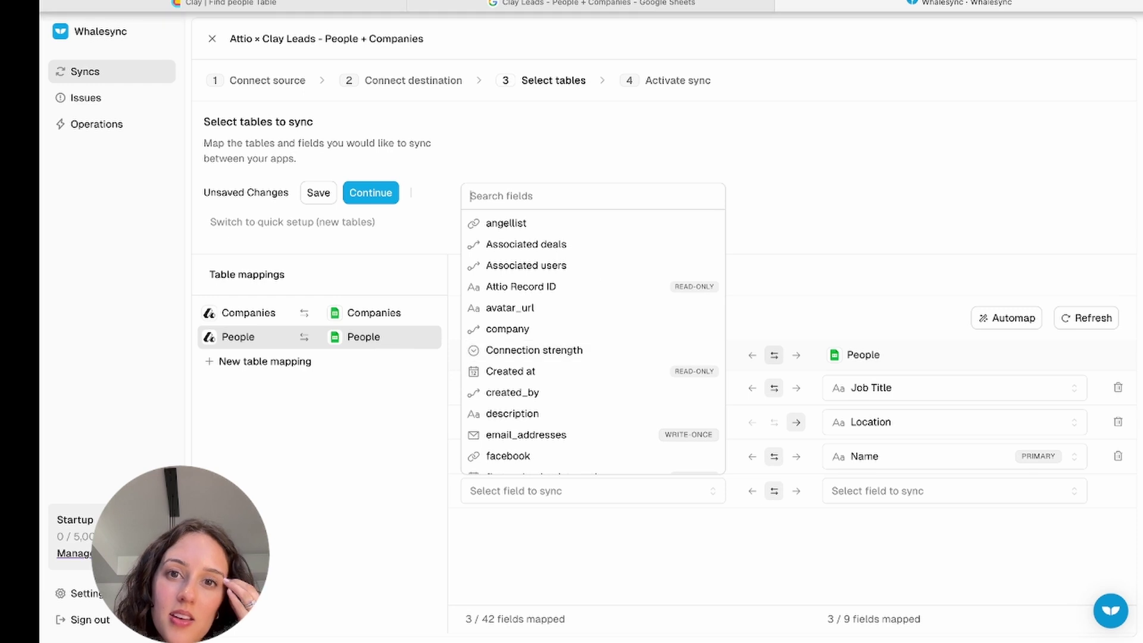
left_click(622, 4)
left_click(785, 5)
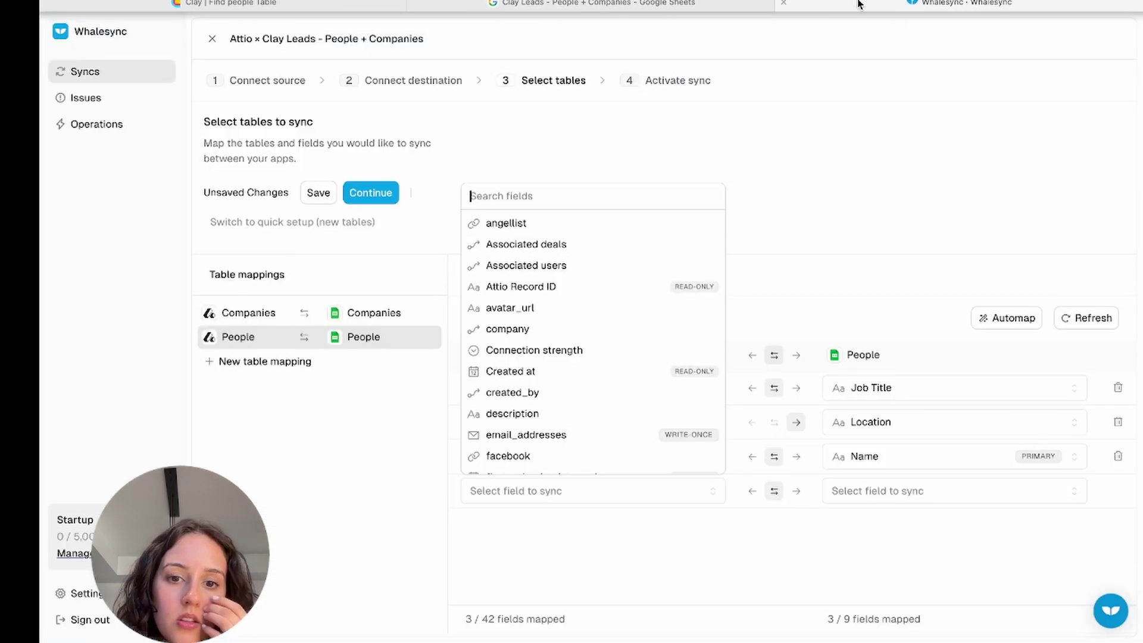
left_click(852, 500)
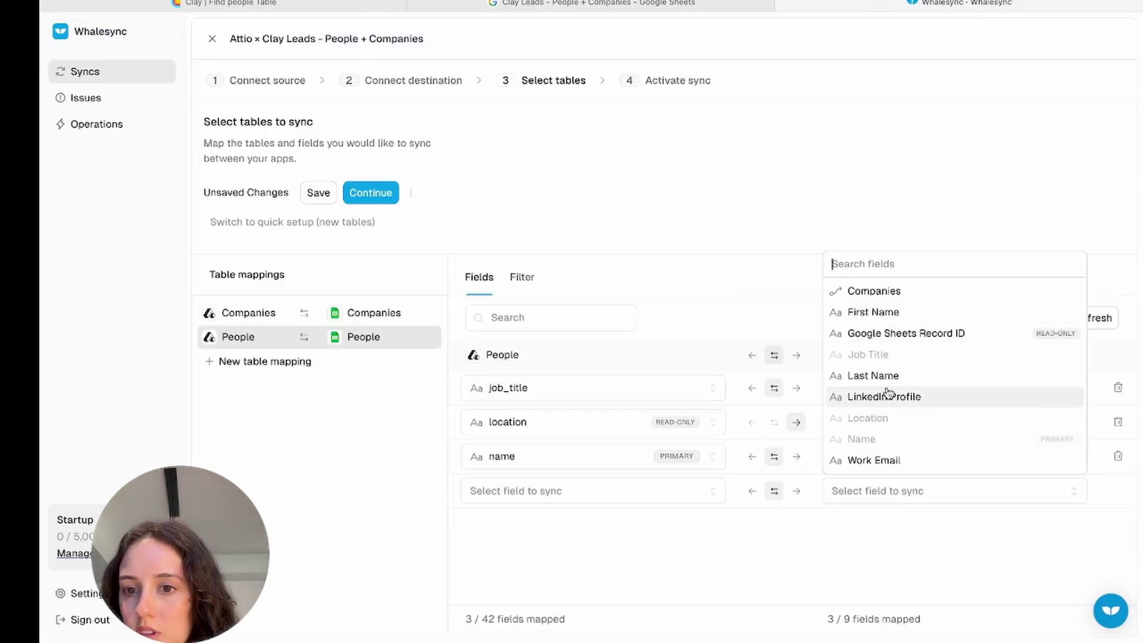
left_click(573, 495)
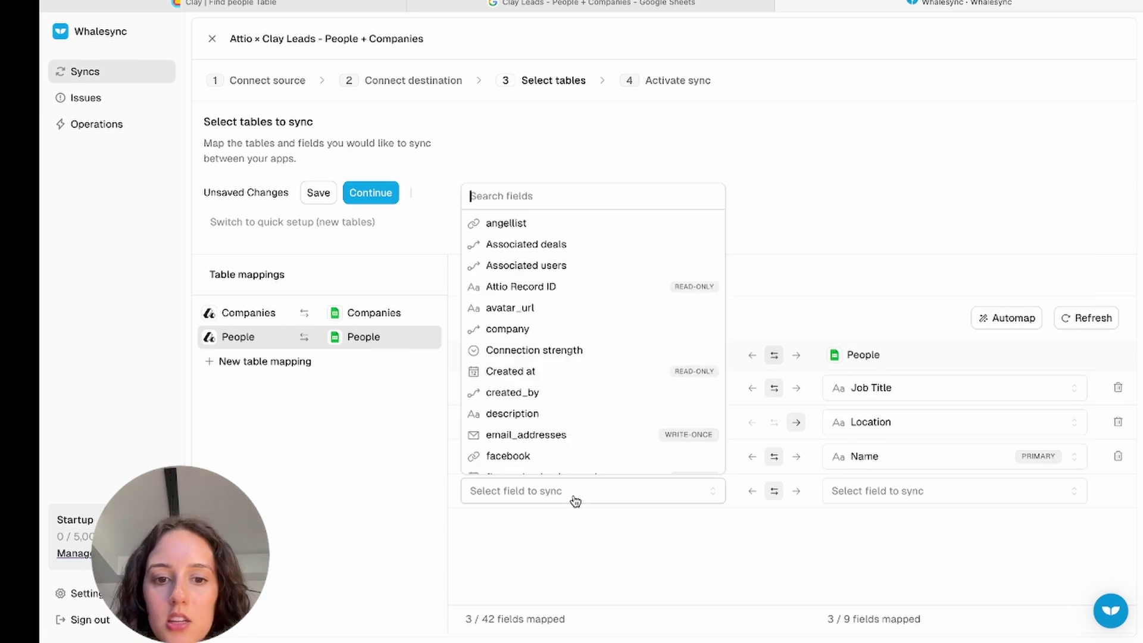
type("link")
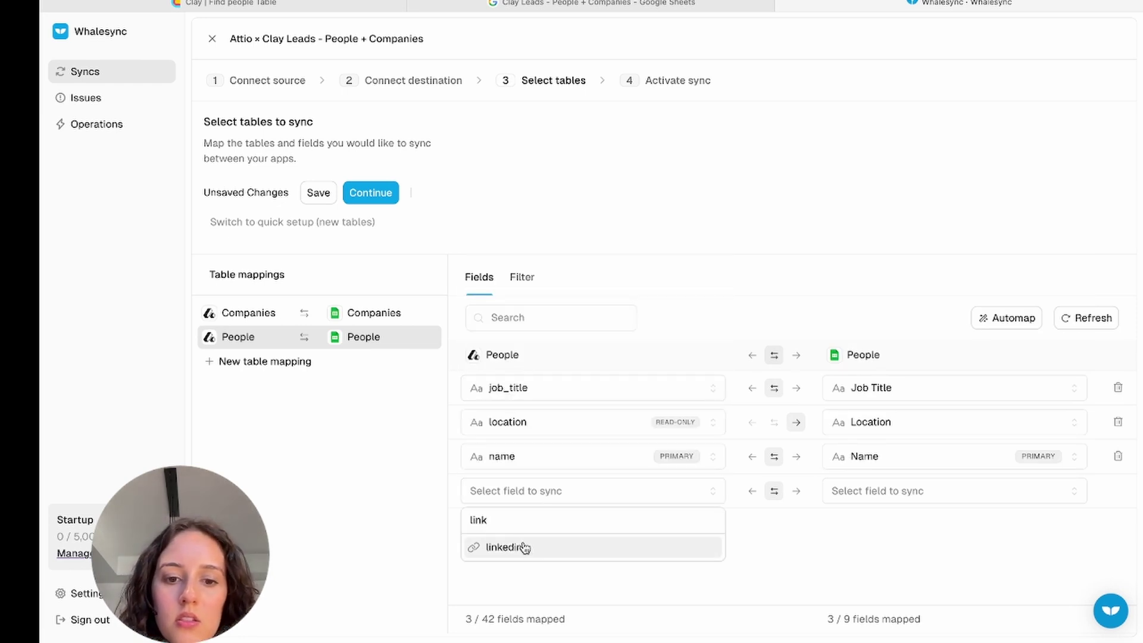
left_click(523, 546)
left_click(845, 496)
left_click(916, 395)
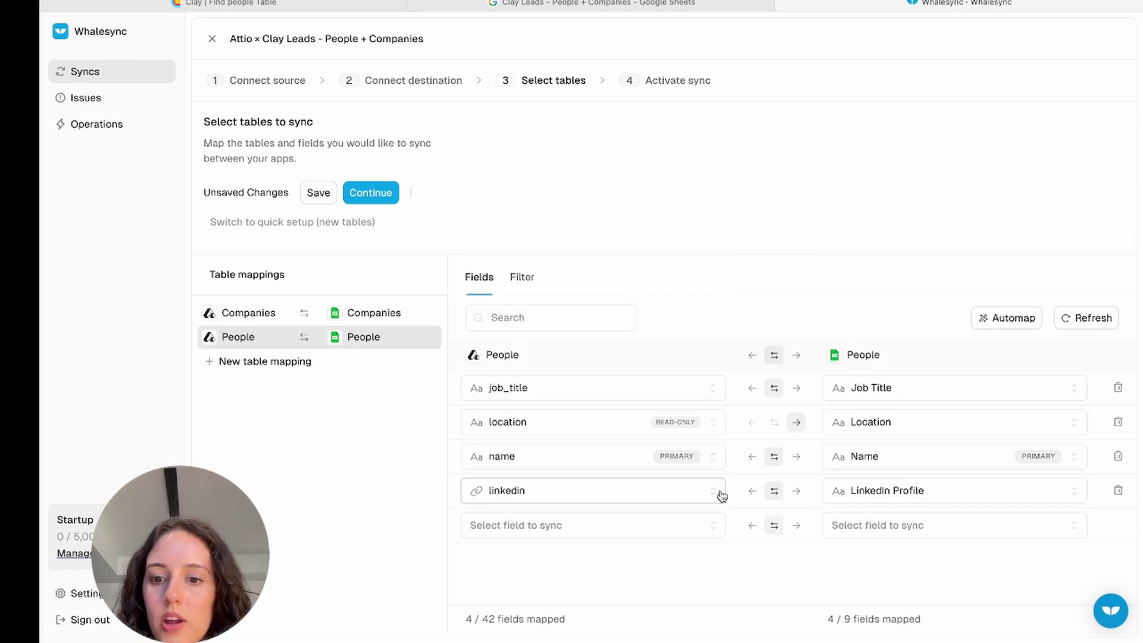
Map Attio's email_addresses field to the Work Email field in the People table mapping.
left_click(655, 523)
left_click(956, 529)
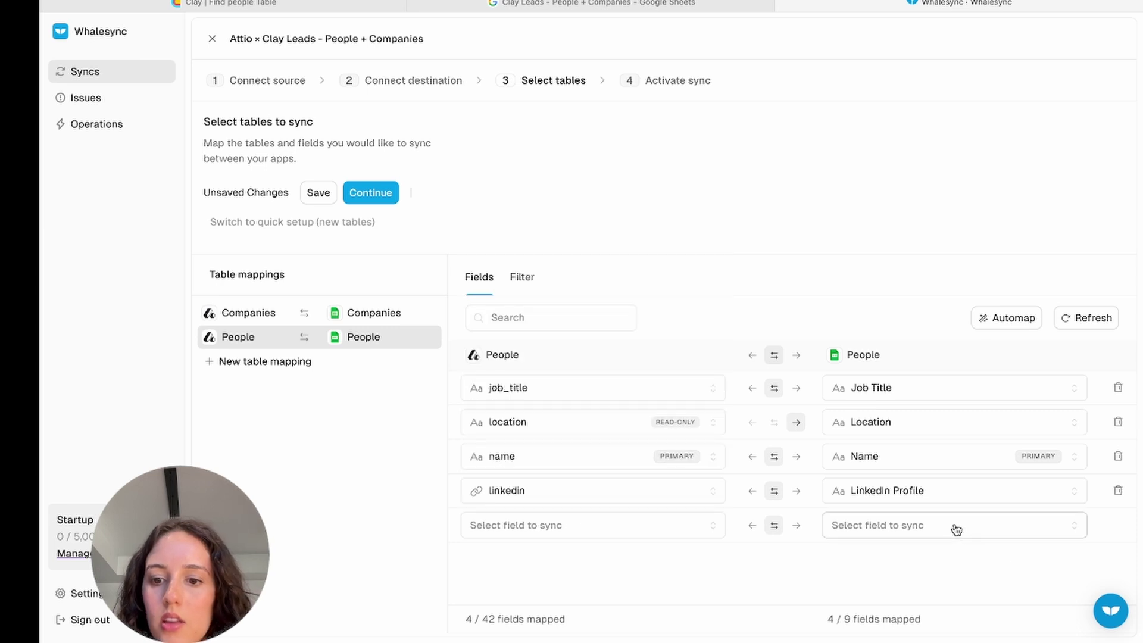
left_click(636, 524)
left_click(636, 524)
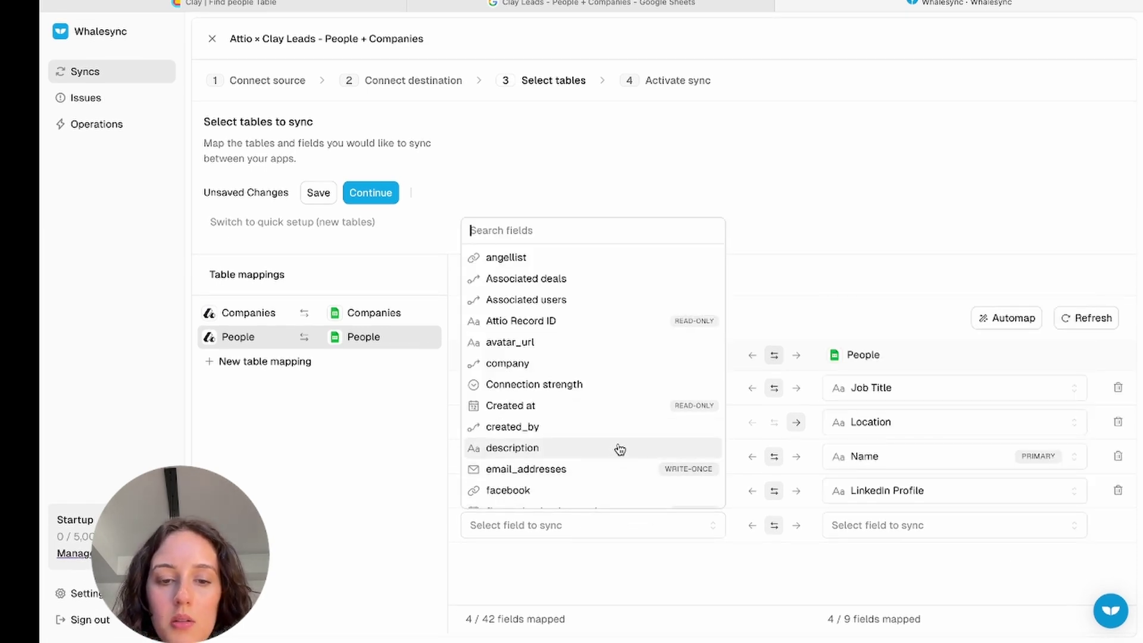
left_click(606, 469)
left_click(875, 525)
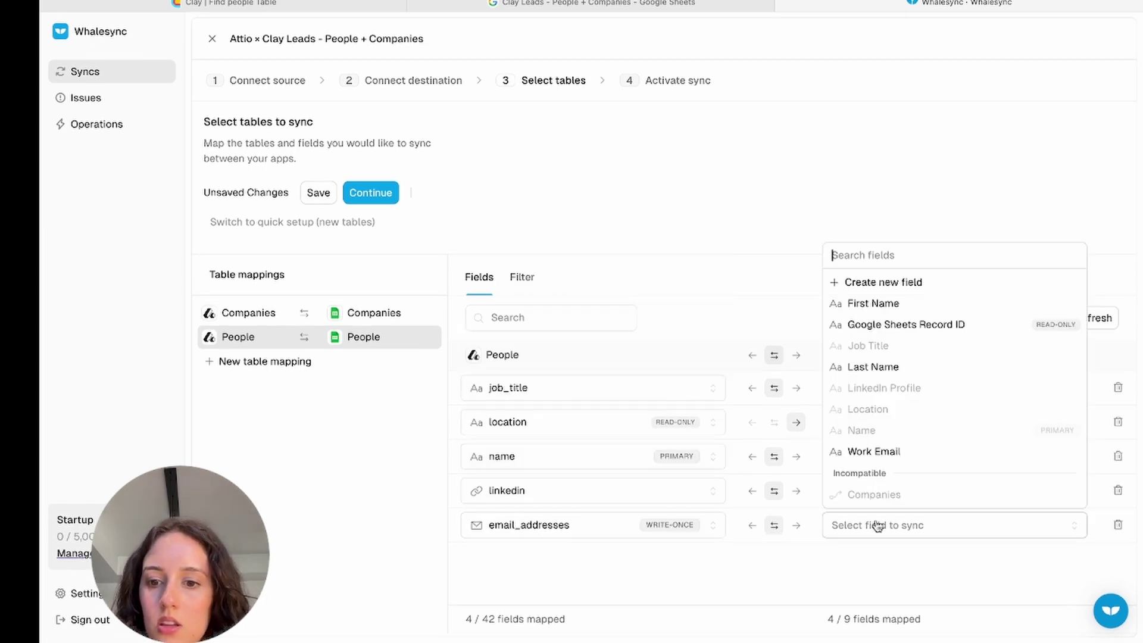
left_click(874, 451)
Map Attio's company reference field to the Companies field in the People table mapping.
left_click(613, 566)
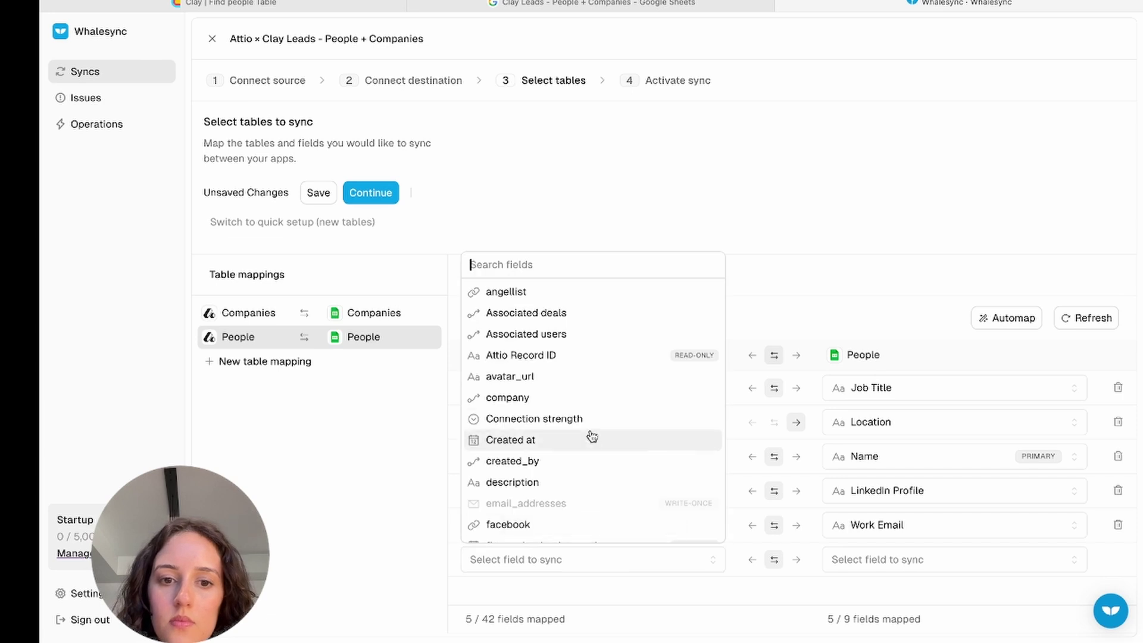
left_click(577, 400)
left_click(855, 567)
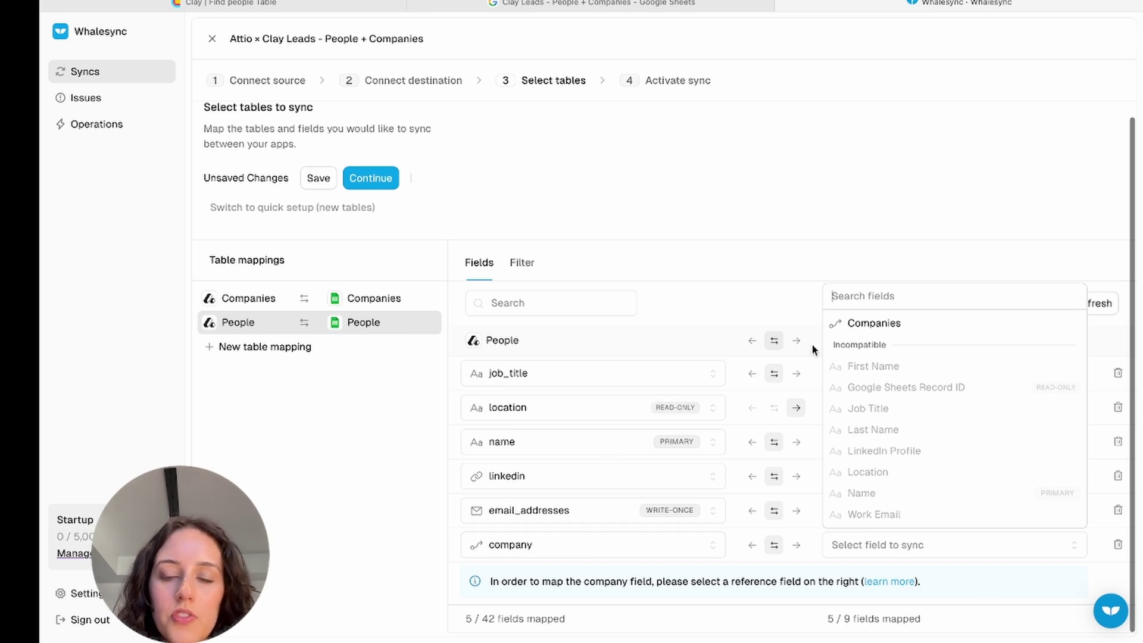
left_click(864, 324)
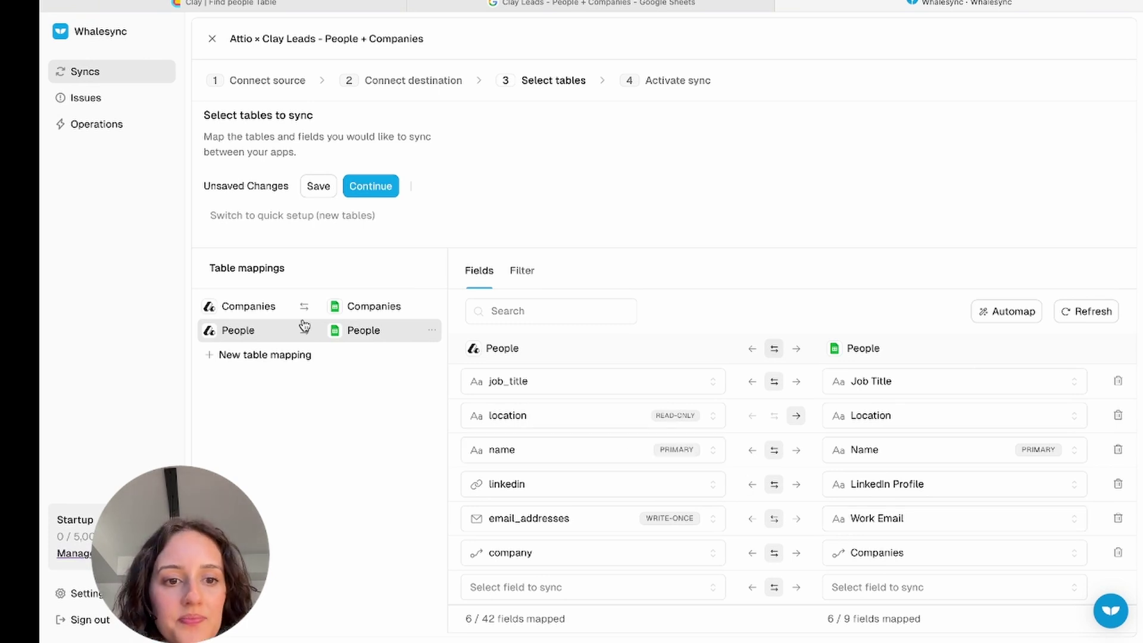
Review the Companies and People table mappings, continue to record scanning, and start the scan of existing records.
left_click(265, 309)
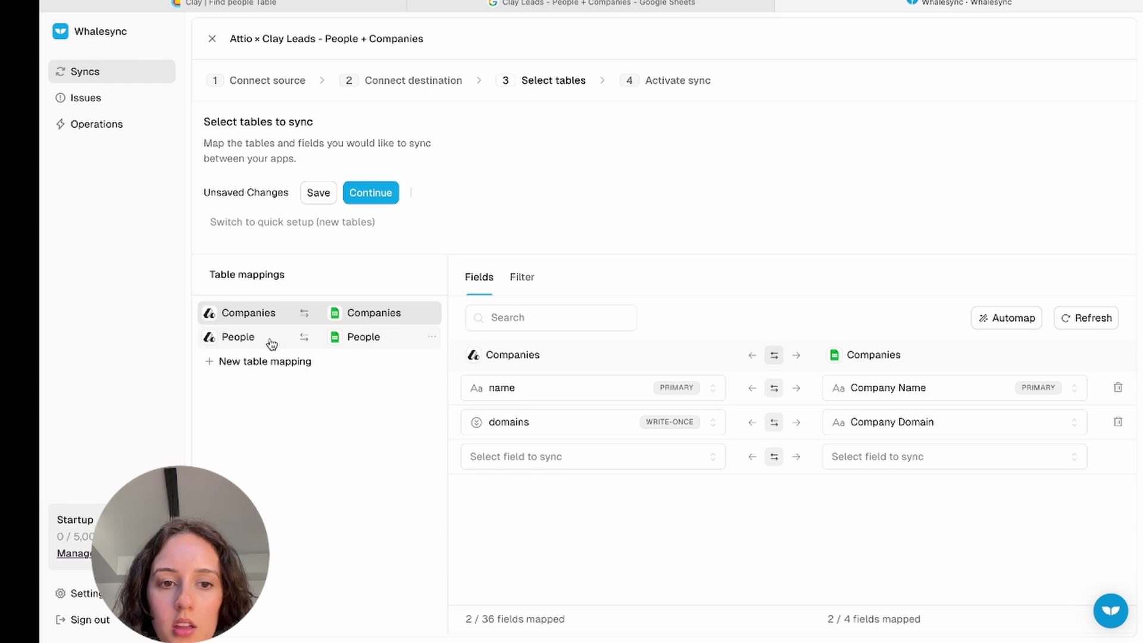
left_click(271, 339)
left_click(381, 195)
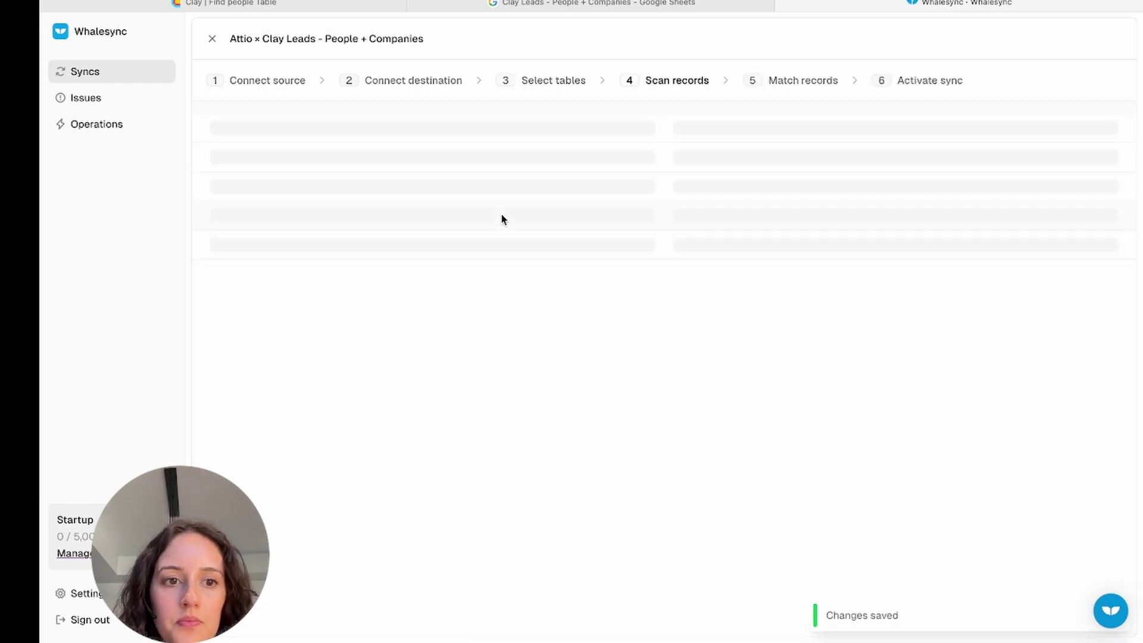
left_click(248, 208)
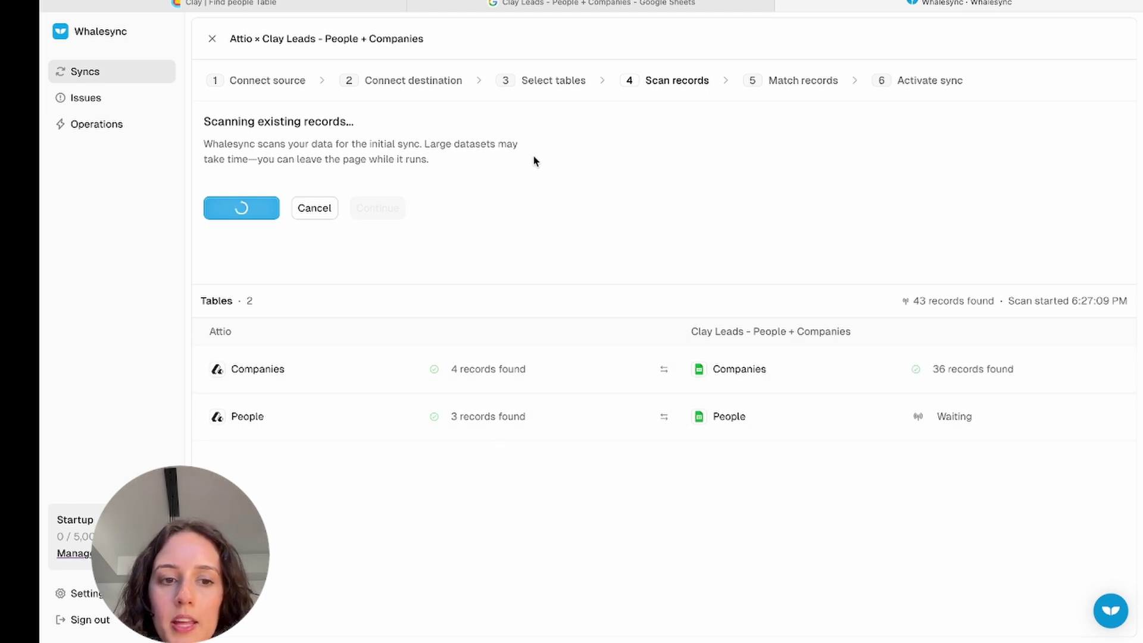
Switch to Google Sheets and examine the Whalesync ID columns on the People and companies sheets.
left_click(640, 4)
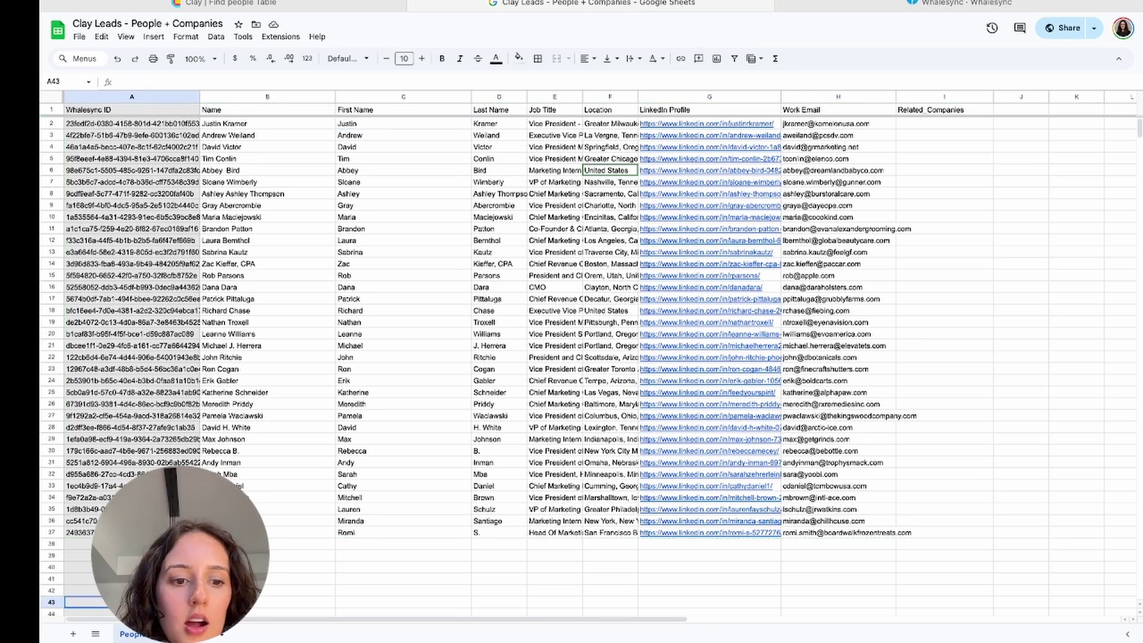
left_click(132, 96)
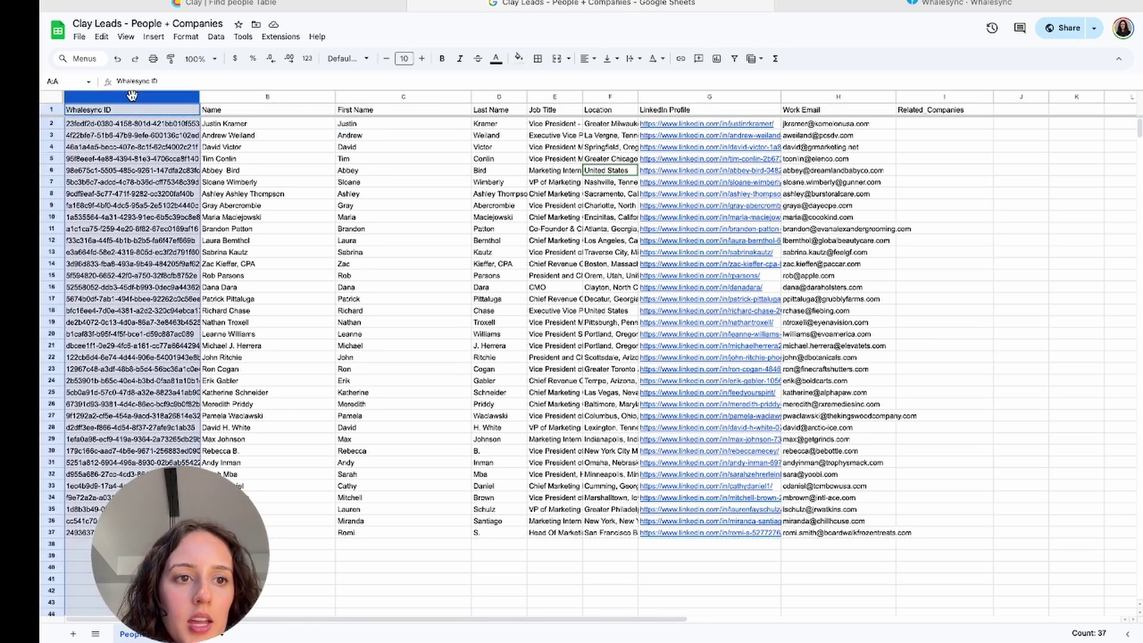
right_click(132, 95)
left_click(169, 129)
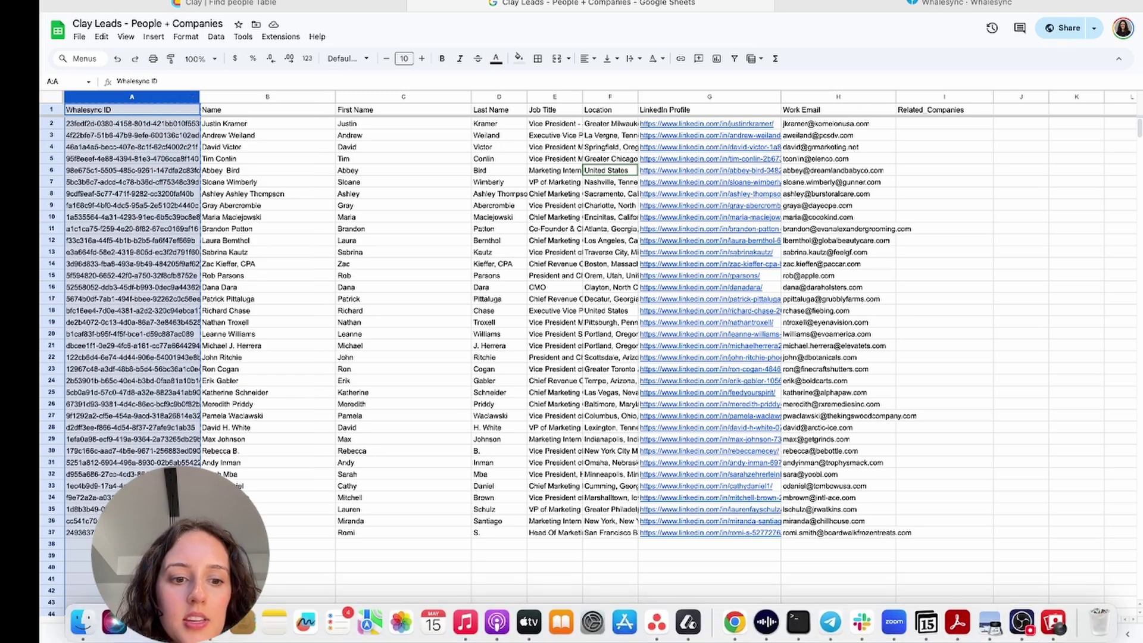
key("alt+Down")
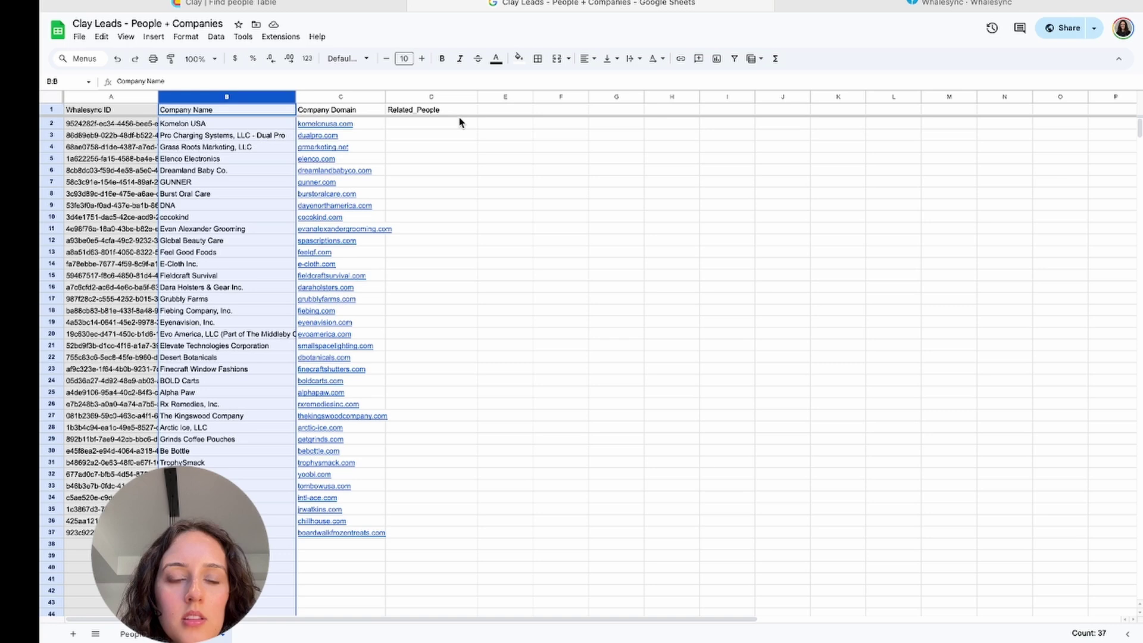
key("alt+Up")
left_click(147, 200)
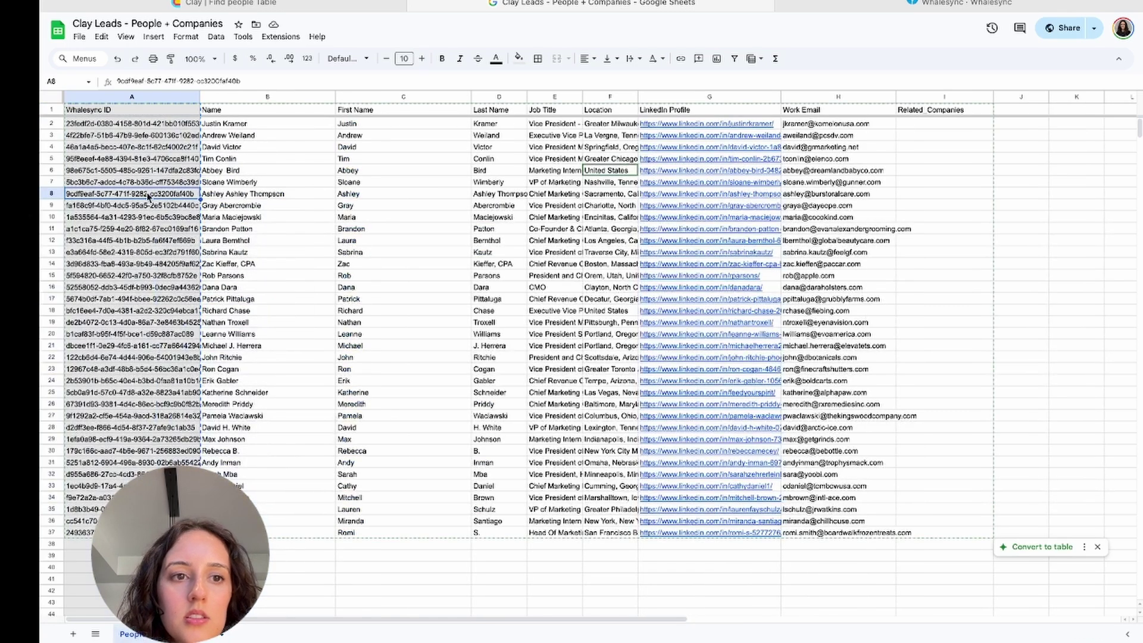
Copy the Whalesync IDs in A2:A37 of the People sheet into the Related_People column, D2:D37, of the companies sheet.
left_click_drag(171, 123, 173, 532)
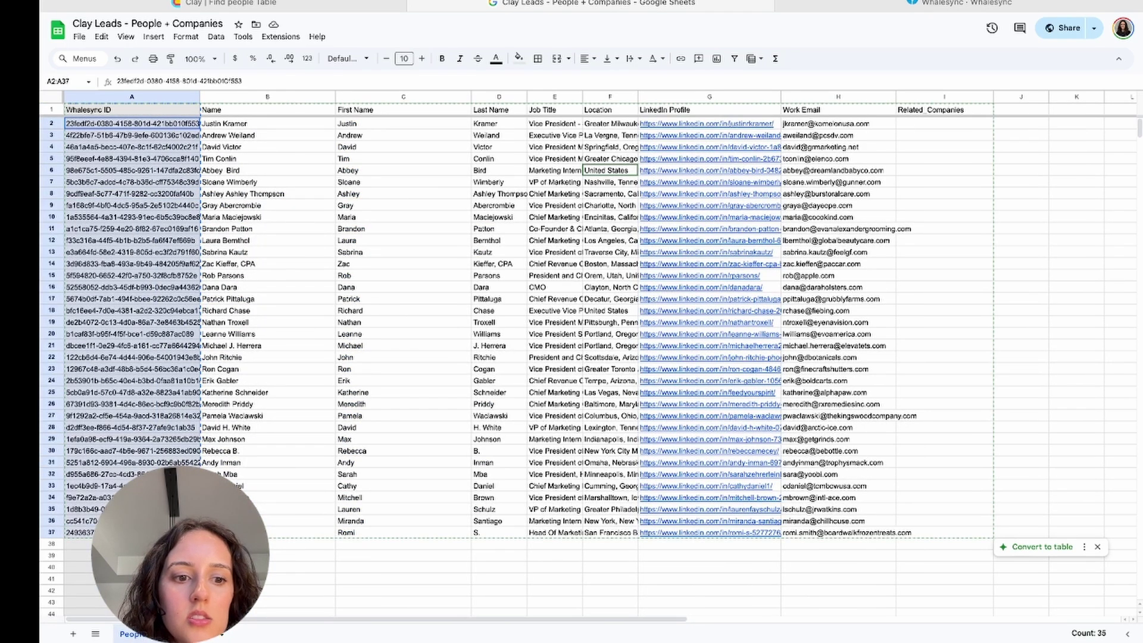
right_click(180, 410)
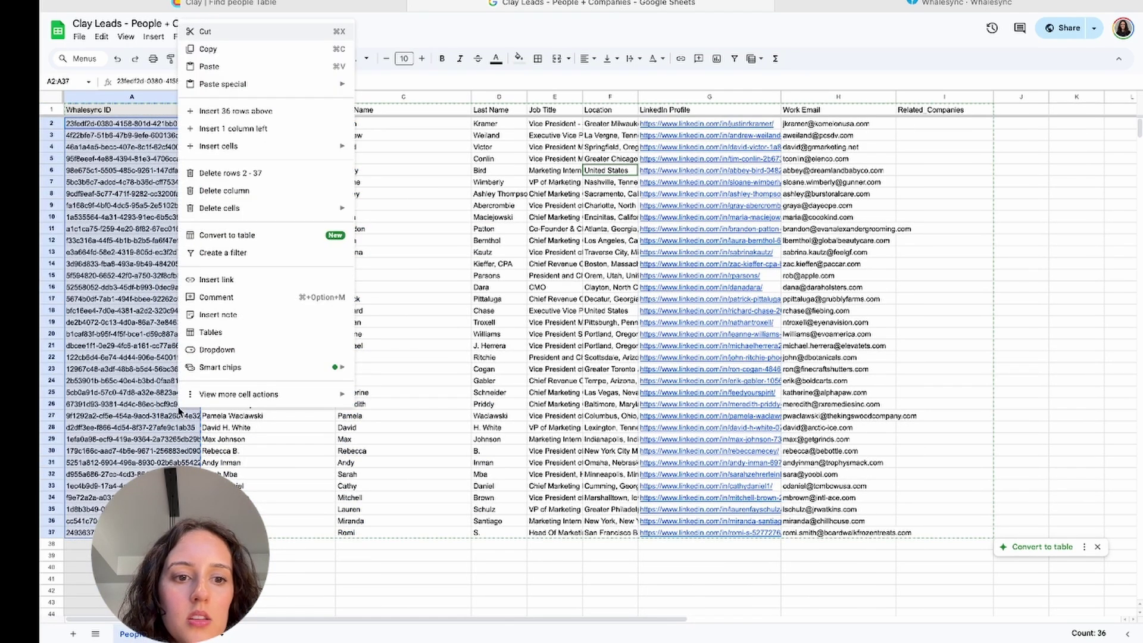
left_click(230, 48)
key("alt+Down")
left_click_drag(441, 125, 434, 540)
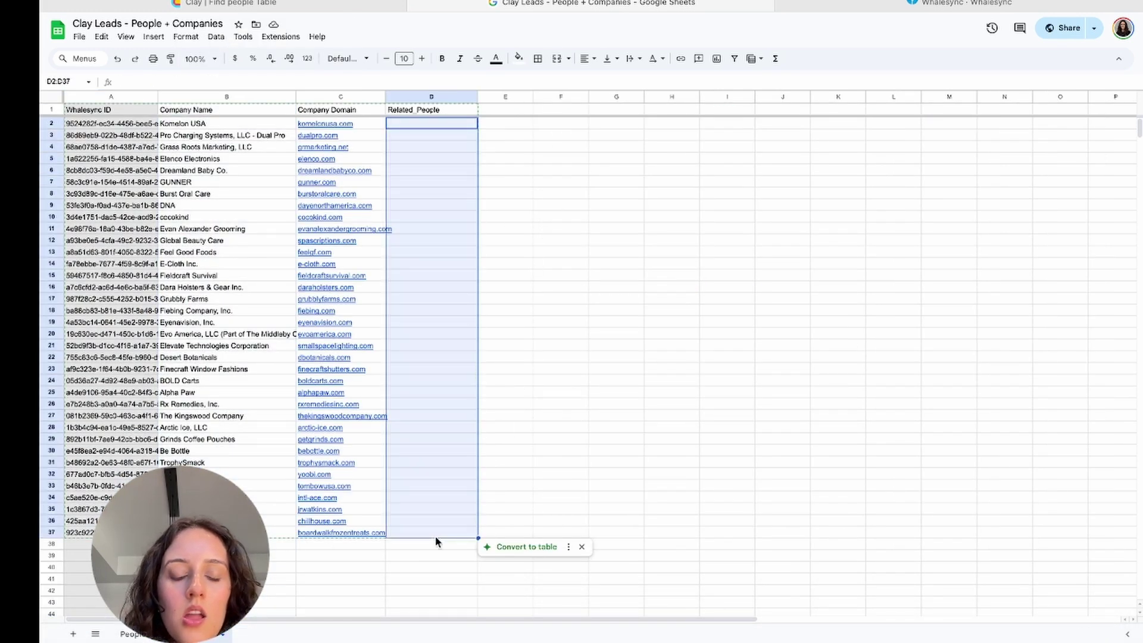
key("ctrl+v")
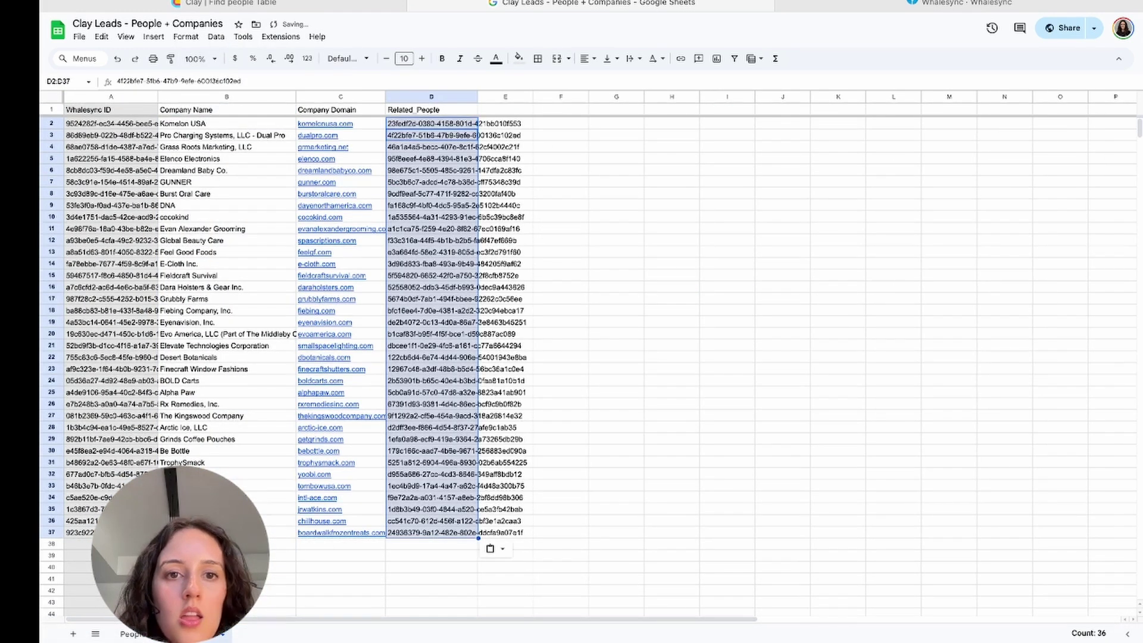
left_click(585, 468)
Copy the Whalesync IDs in A2:A37 of the companies sheet and paste them as values only into Related_Companies, I2:I37, on the People sheet.
left_click_drag(141, 125, 140, 533)
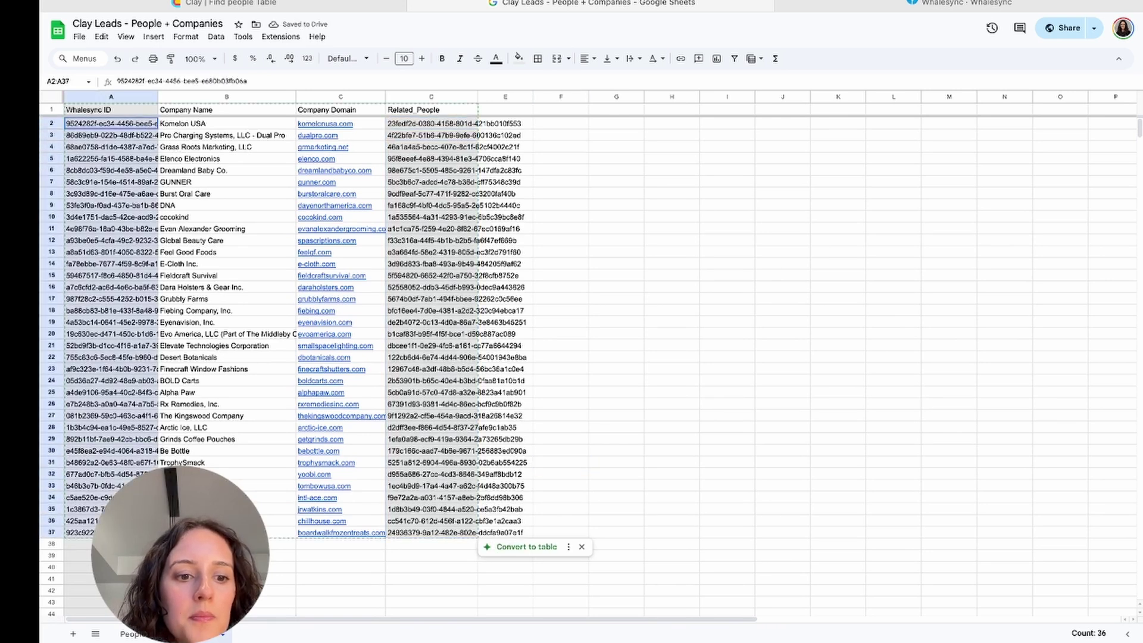
right_click(139, 440)
left_click(212, 84)
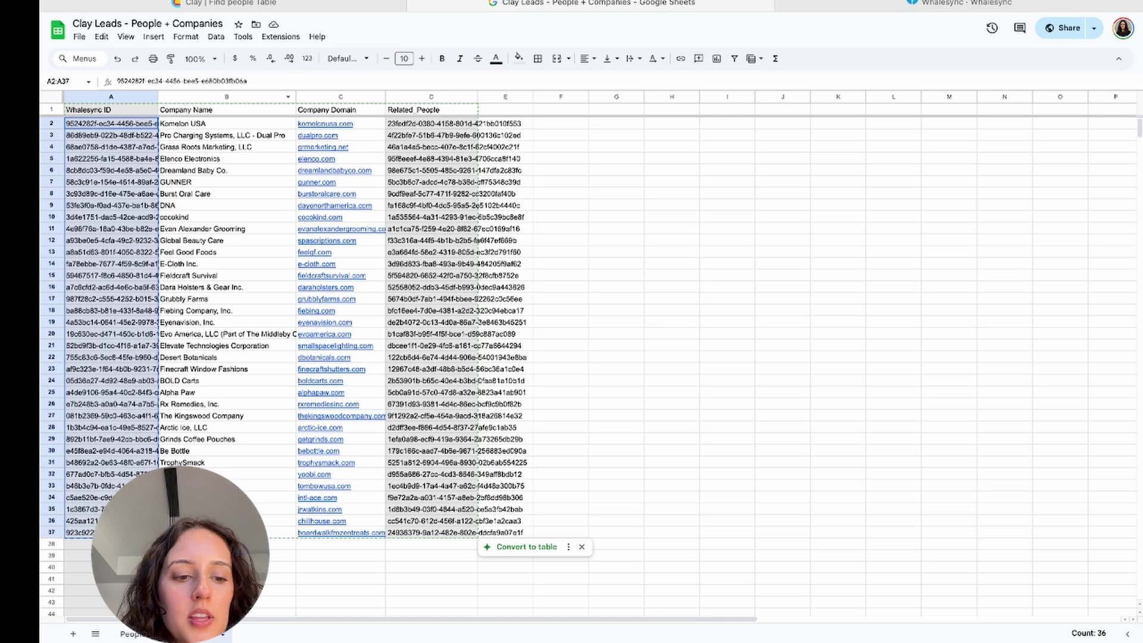
left_click(128, 633)
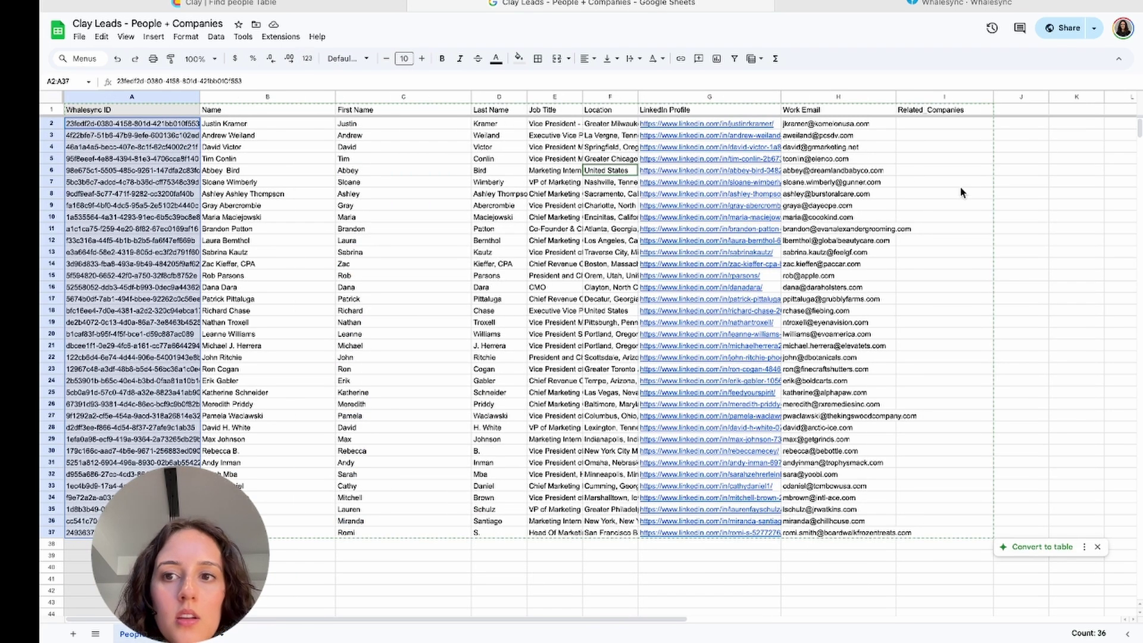
left_click_drag(961, 126, 954, 532)
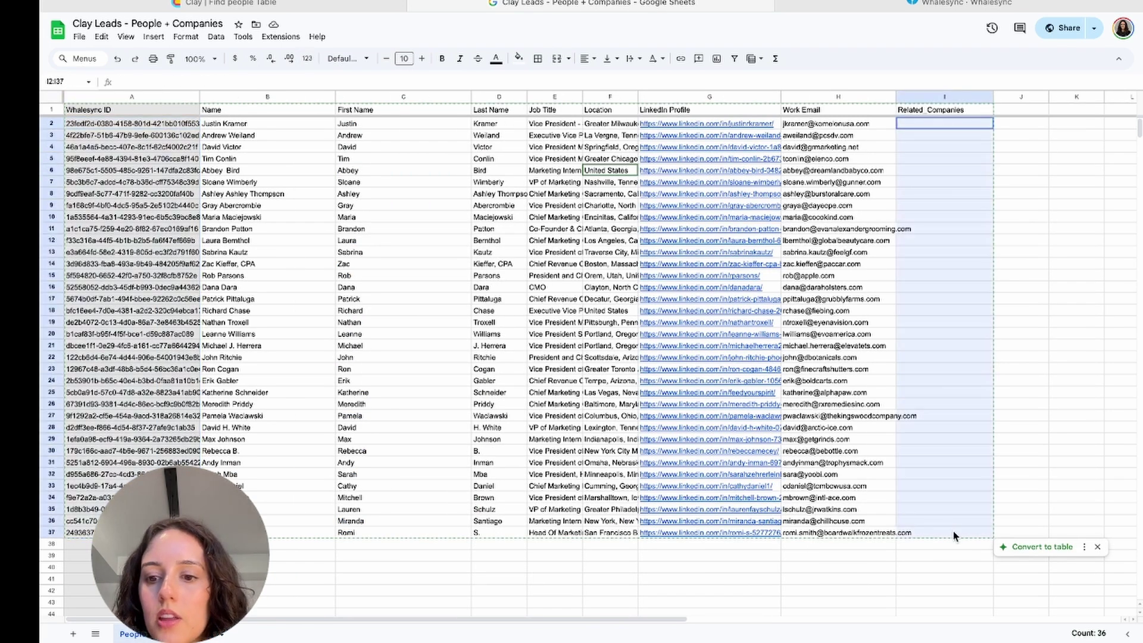
right_click(957, 443)
mouse_move(1018, 116)
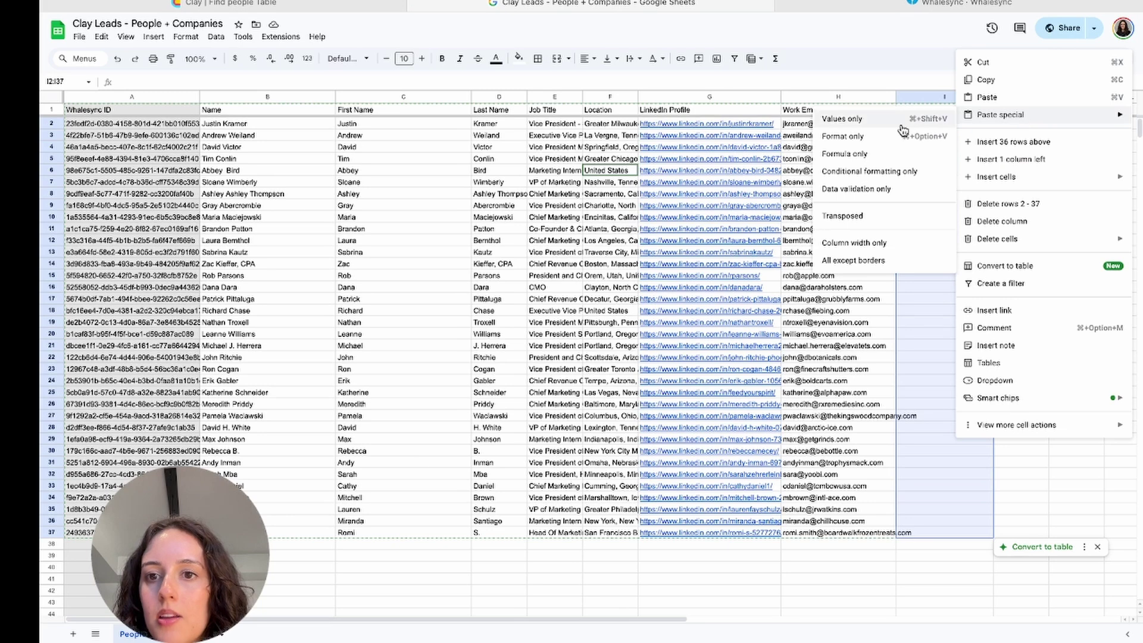
left_click(841, 119)
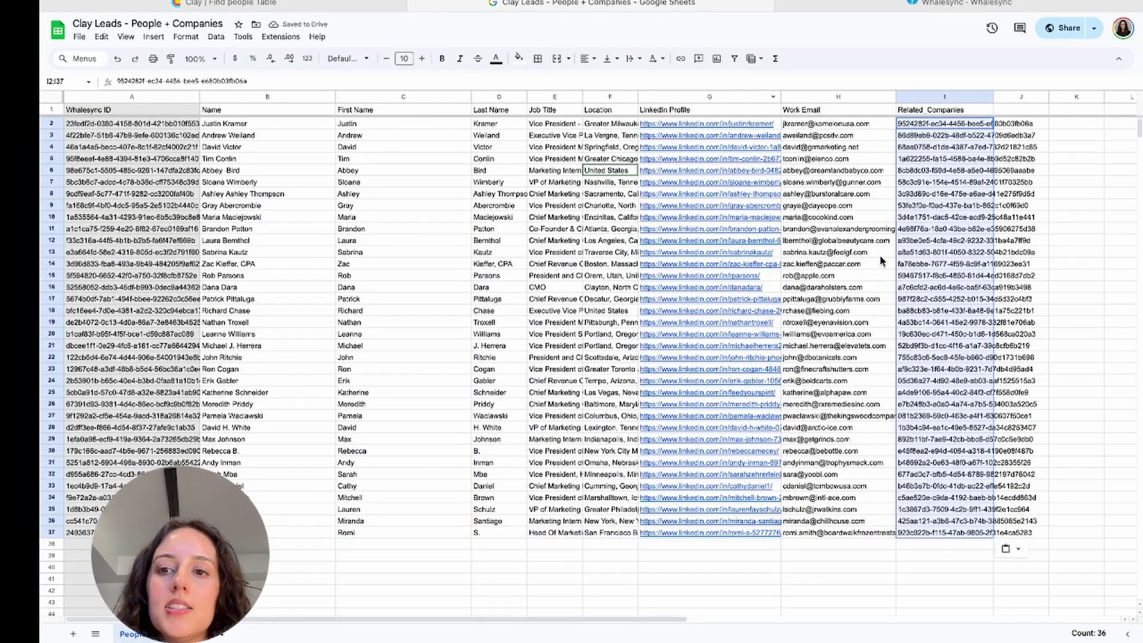
Switch to Whalesync, continue past record matching with Companies and People left at Don't match, and activate the sync.
left_click(375, 5)
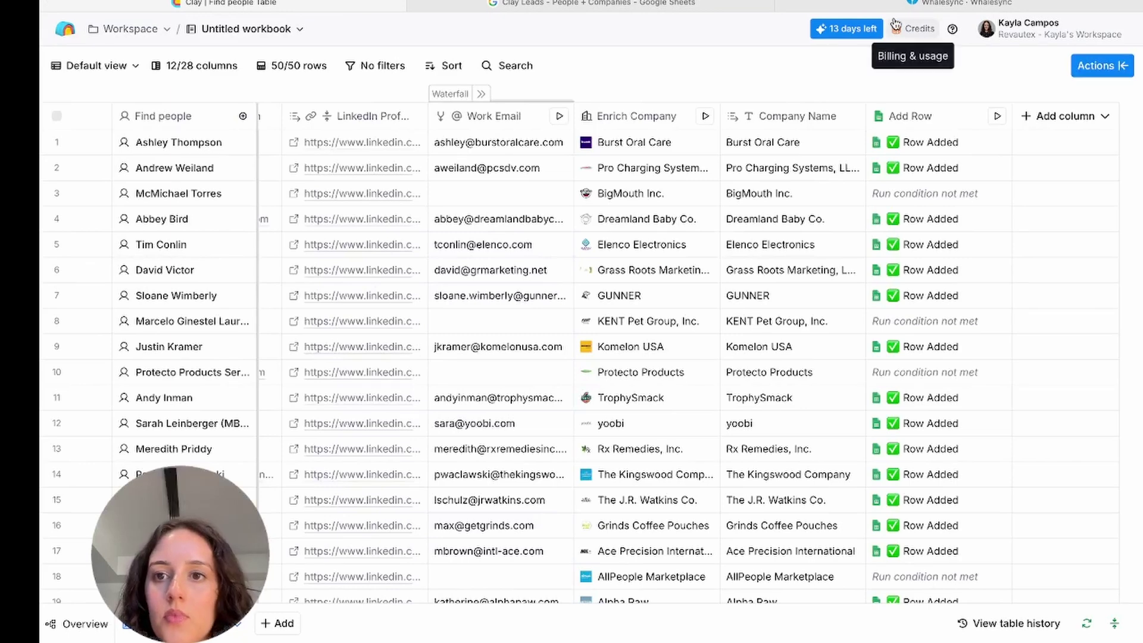
left_click(909, 3)
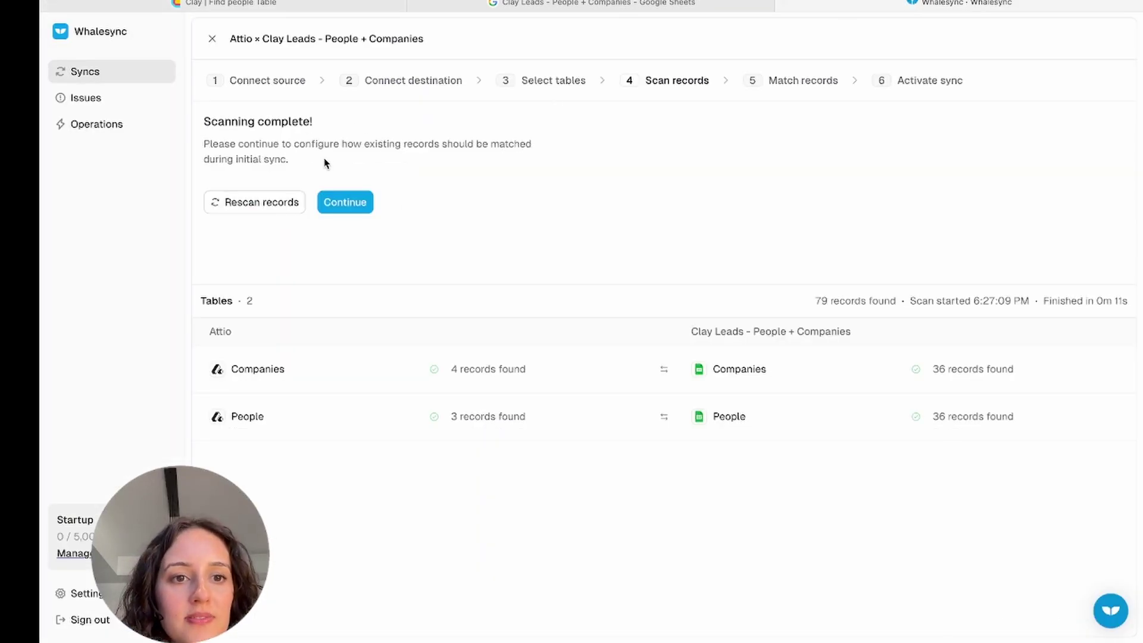
left_click(359, 203)
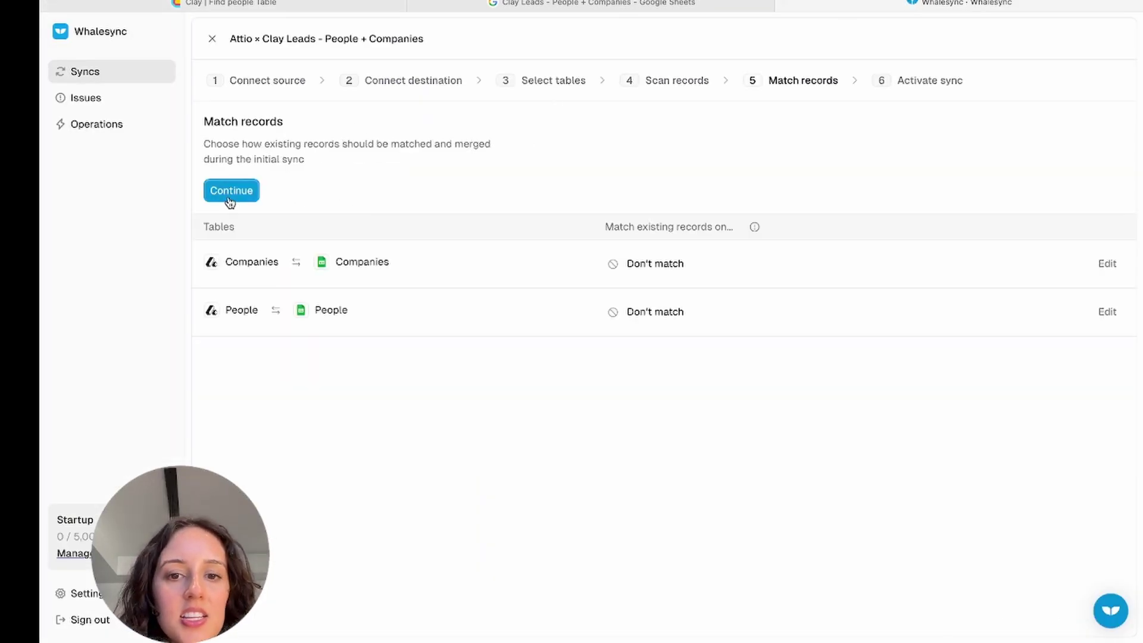
left_click(230, 199)
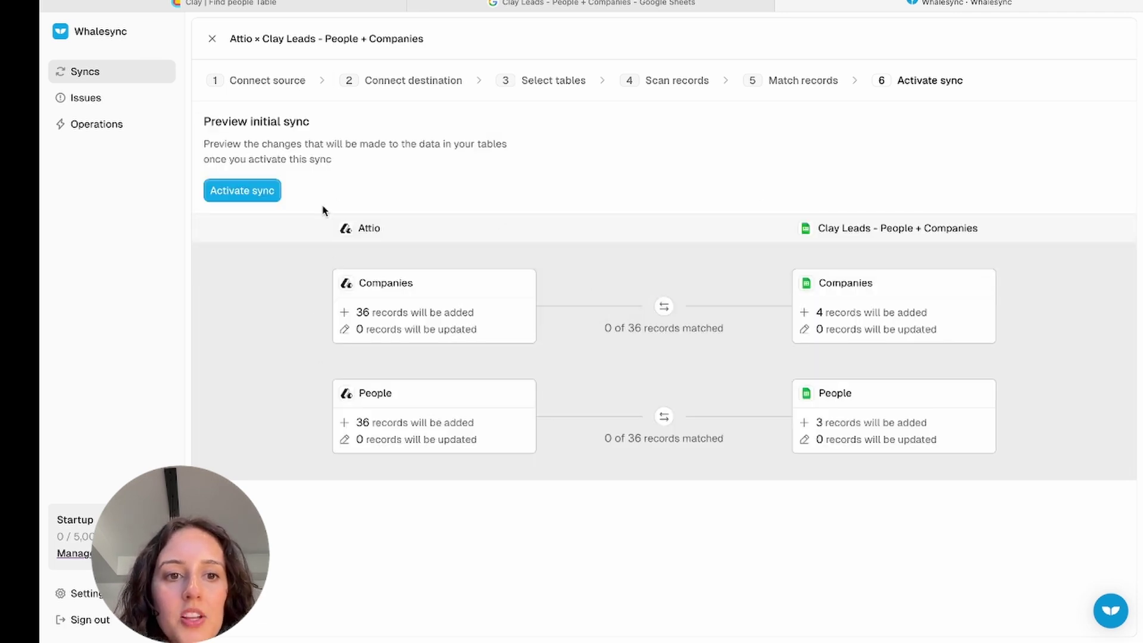
left_click(256, 192)
left_click(714, 478)
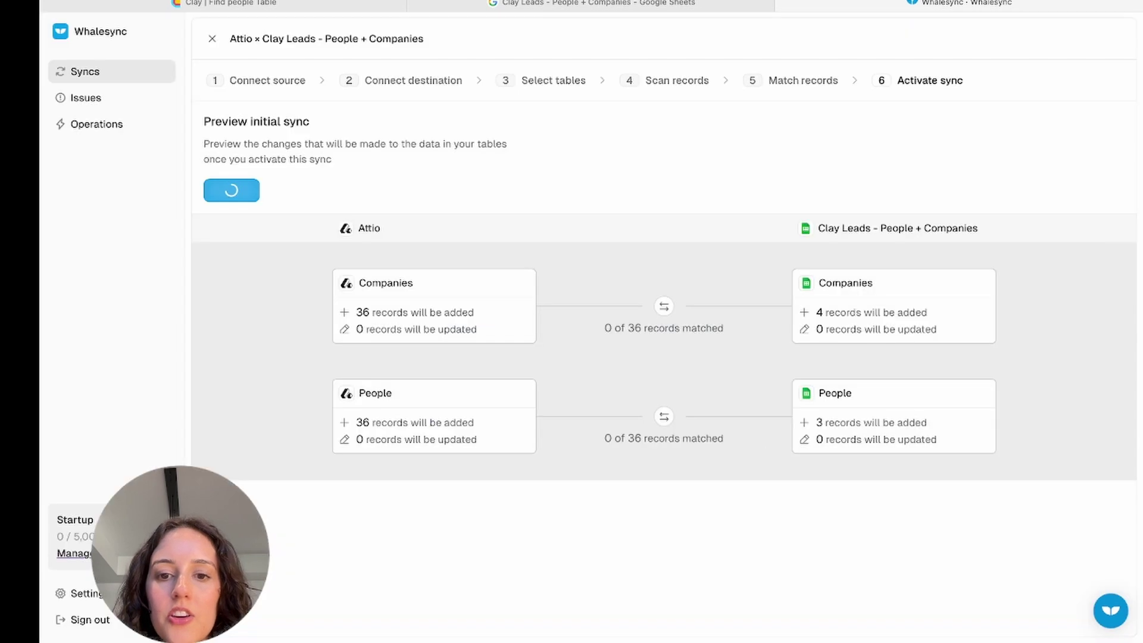